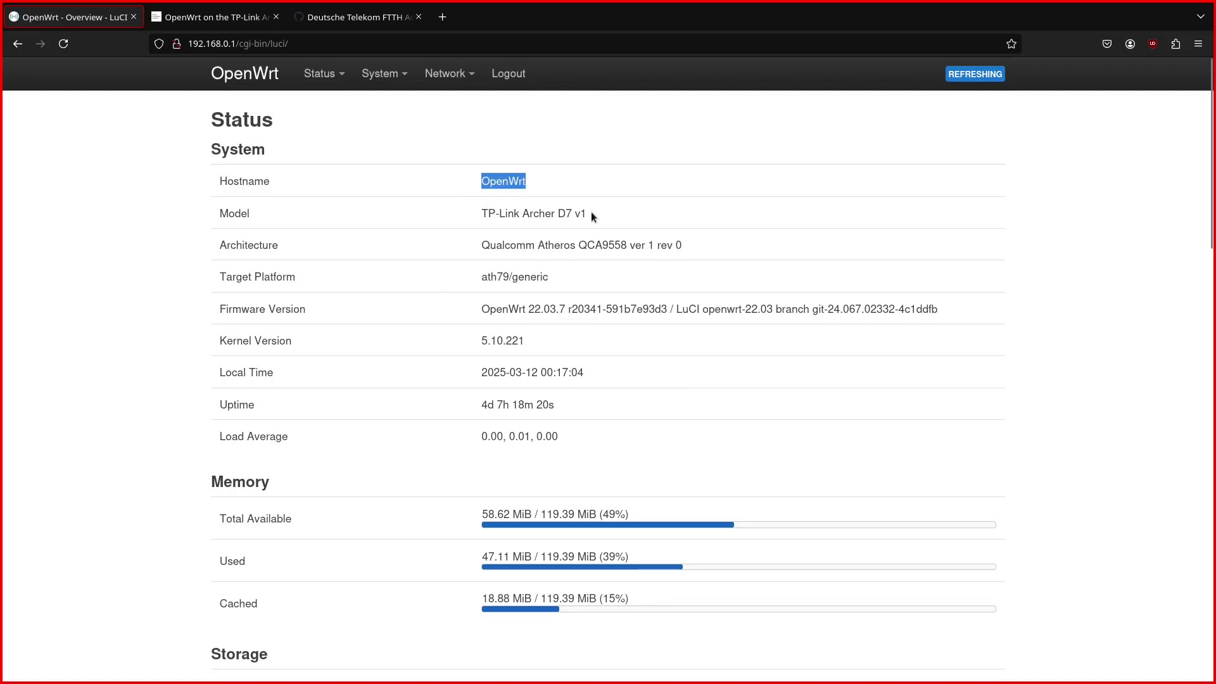
Highlight and copy the router's model name on the status overview.
drag(469, 215, 629, 218)
key(ctrl+c)
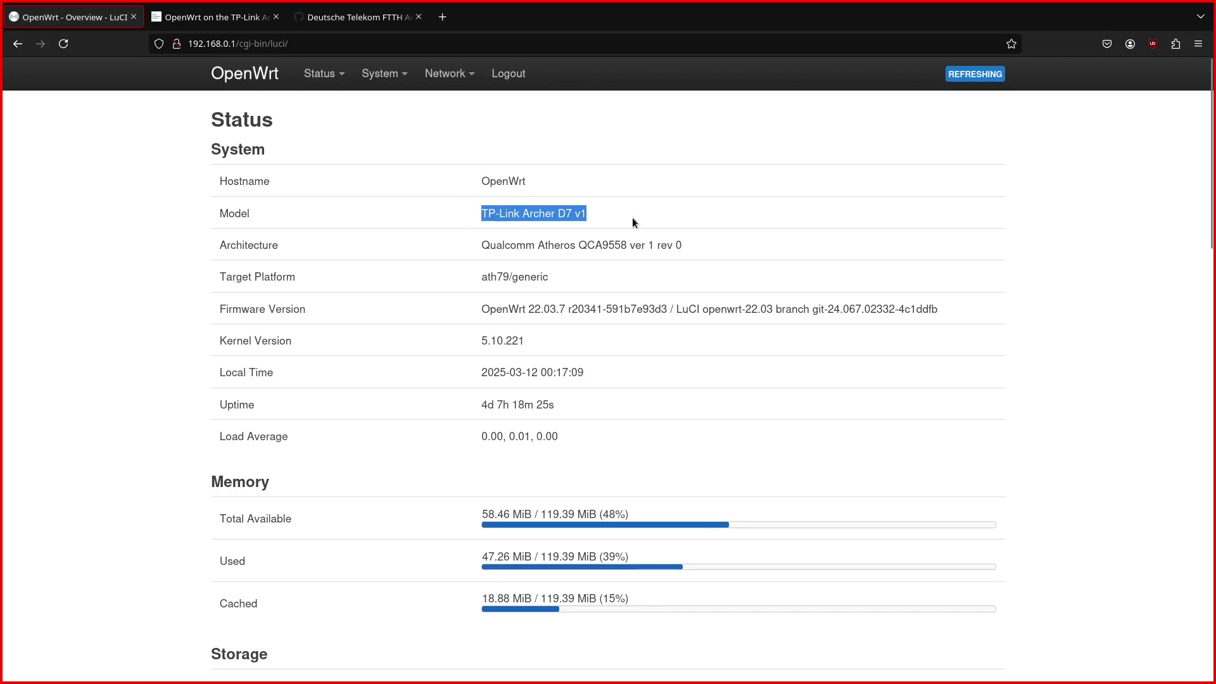
click(606, 214)
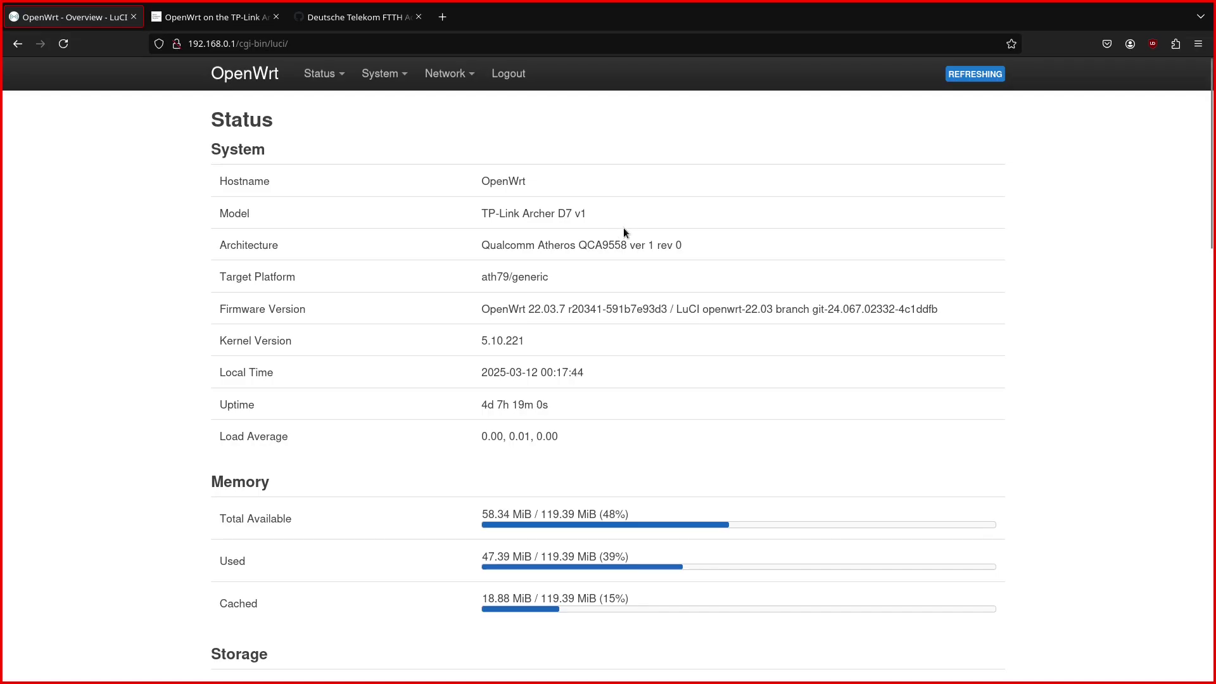
scroll(375, 222, down, 3)
scroll(483, 230, up, 3)
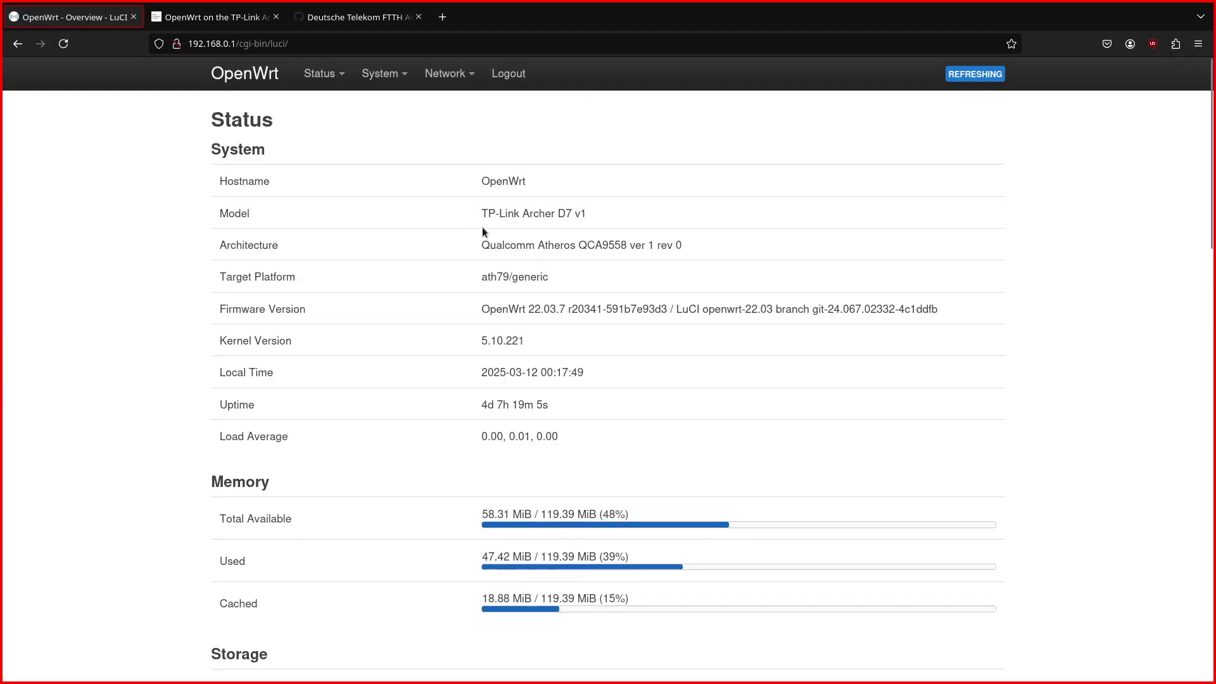
Copy the model name without its version and search the web for images of "TP-Link Archer D7" in a new tab.
drag(476, 218, 569, 218)
click(584, 214)
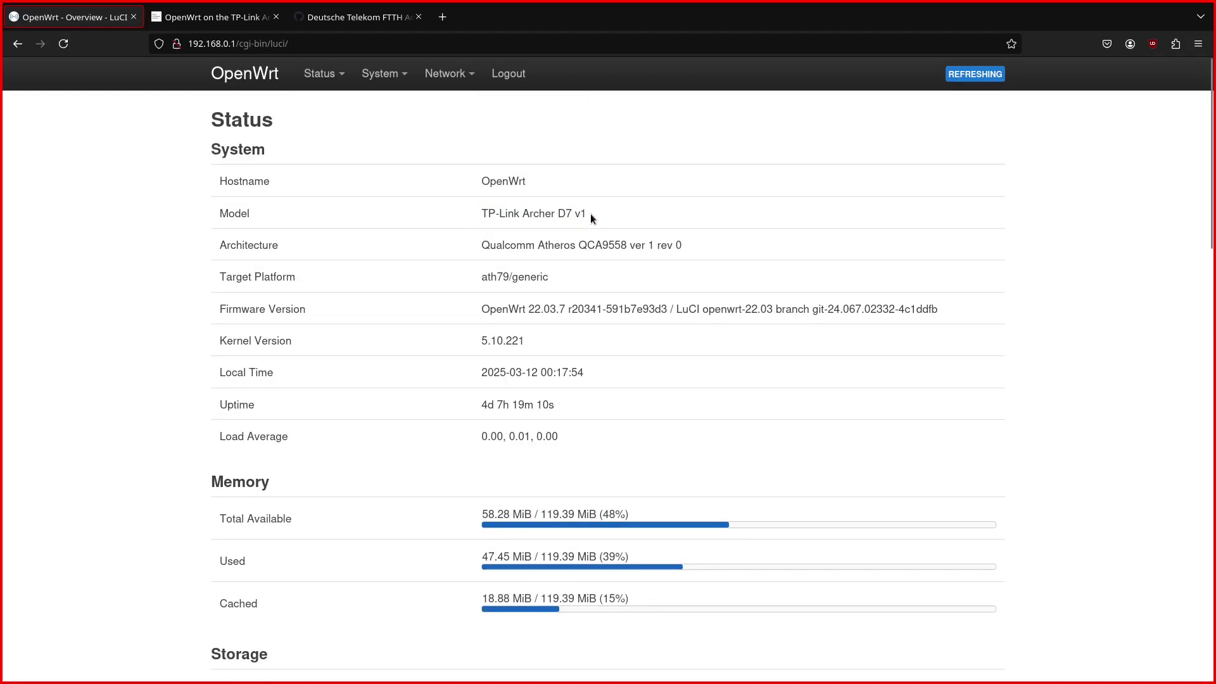
click(442, 16)
key(ctrl+v)
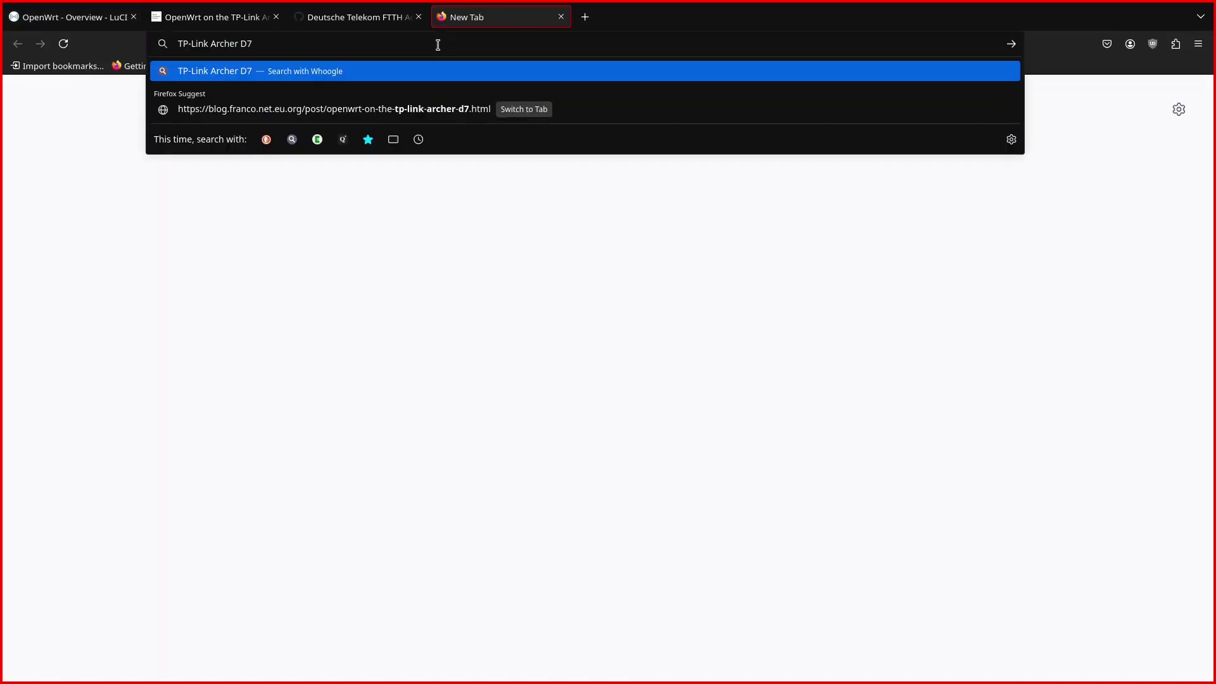
key(Return)
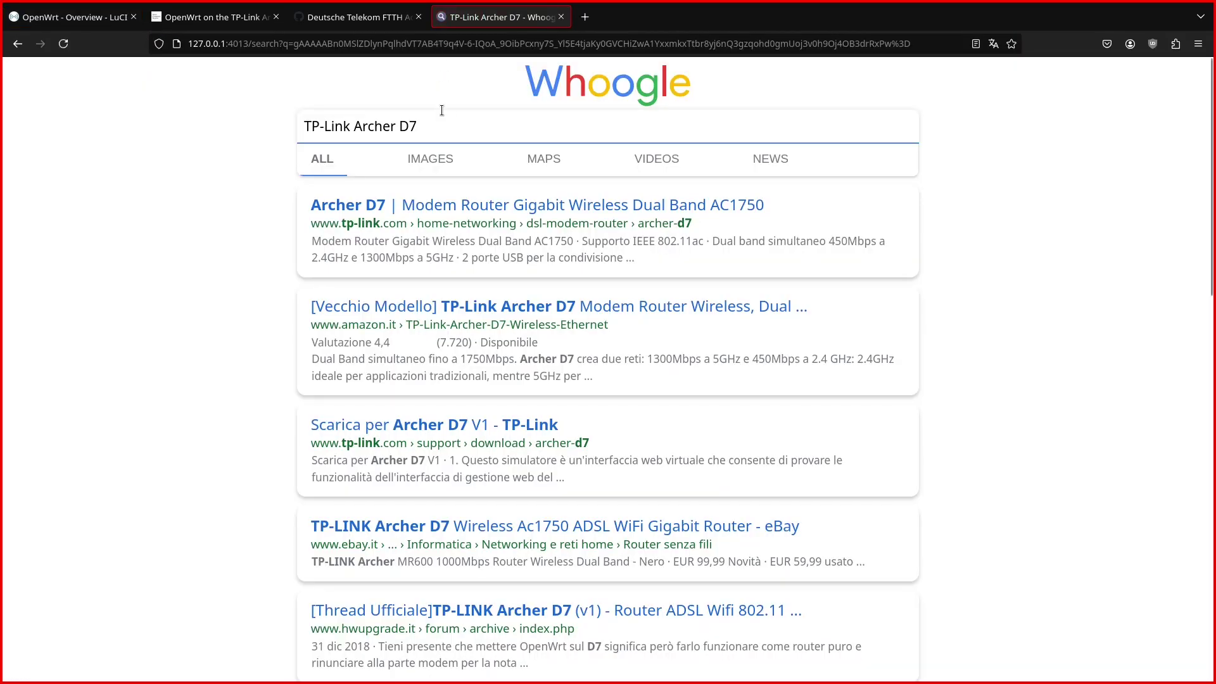
click(435, 161)
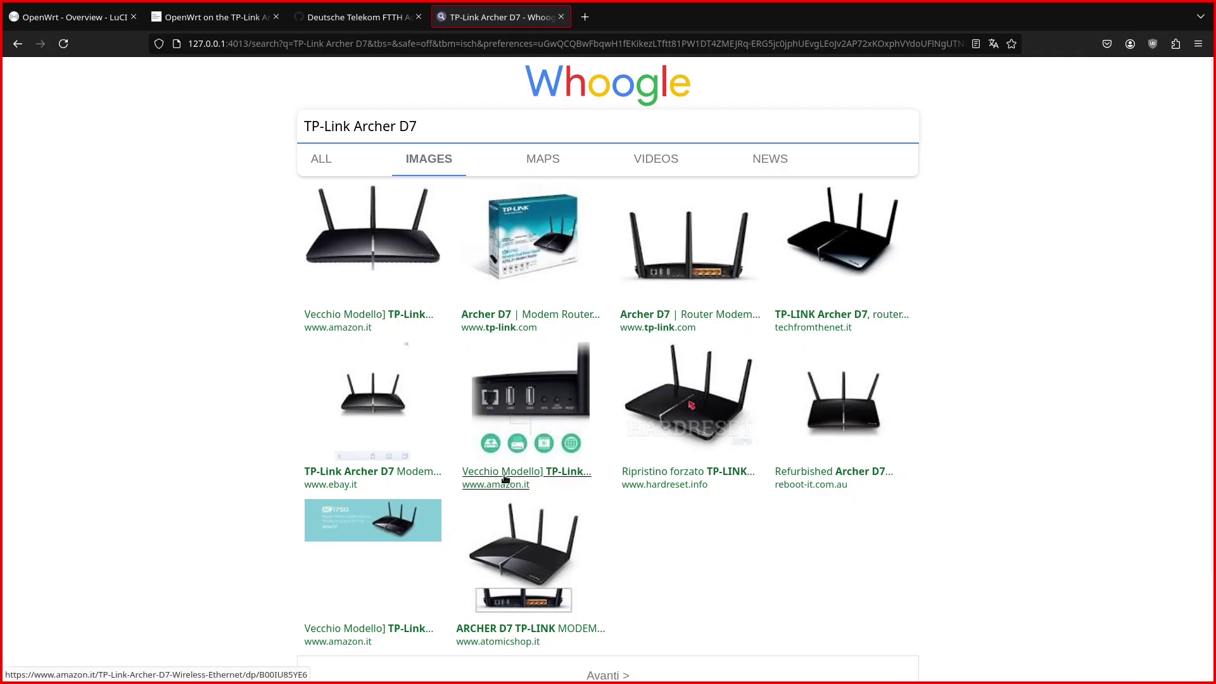
View the article "OpenWrt on the TP-Link Archer D7" and its opened-router photo at full size, and return to the article.
click(228, 19)
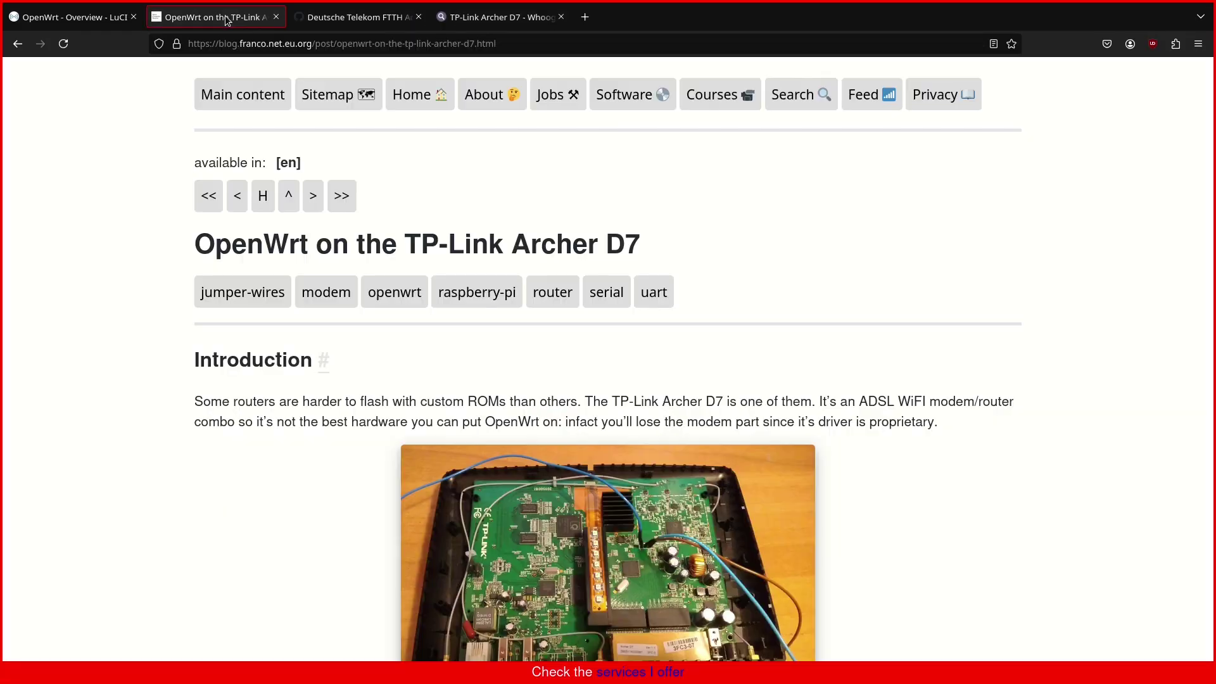
drag(183, 244, 655, 244)
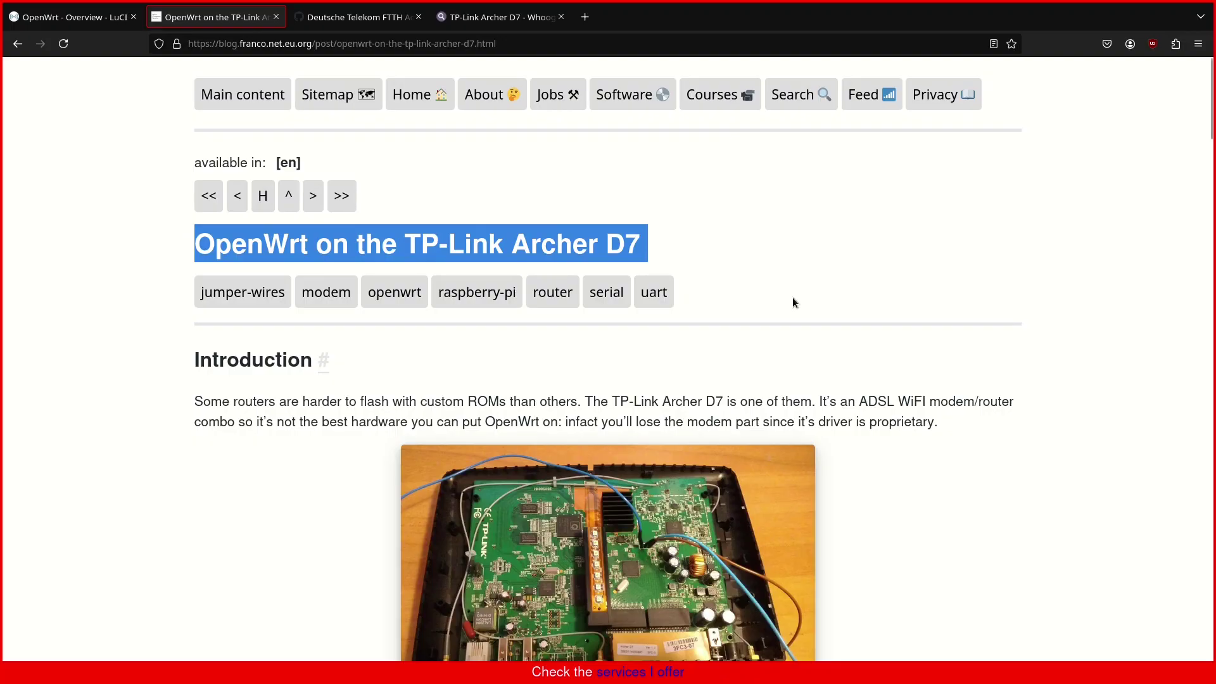
click(817, 335)
scroll(634, 335, down, 3)
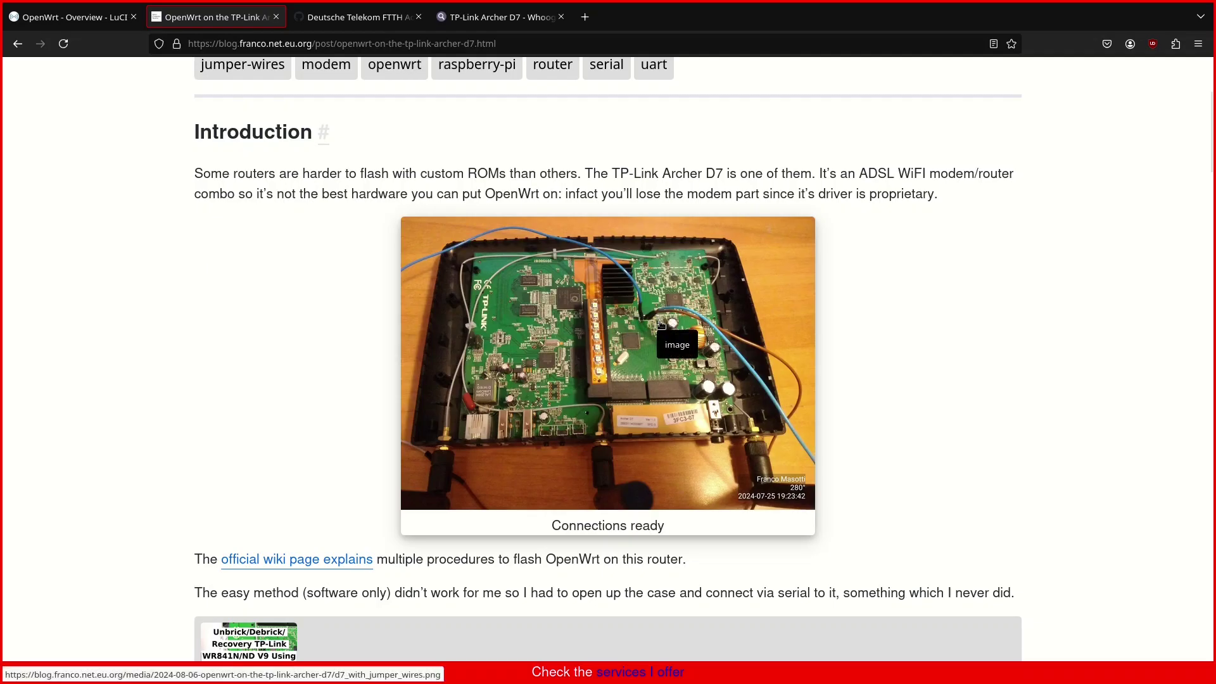
click(645, 327)
click(646, 326)
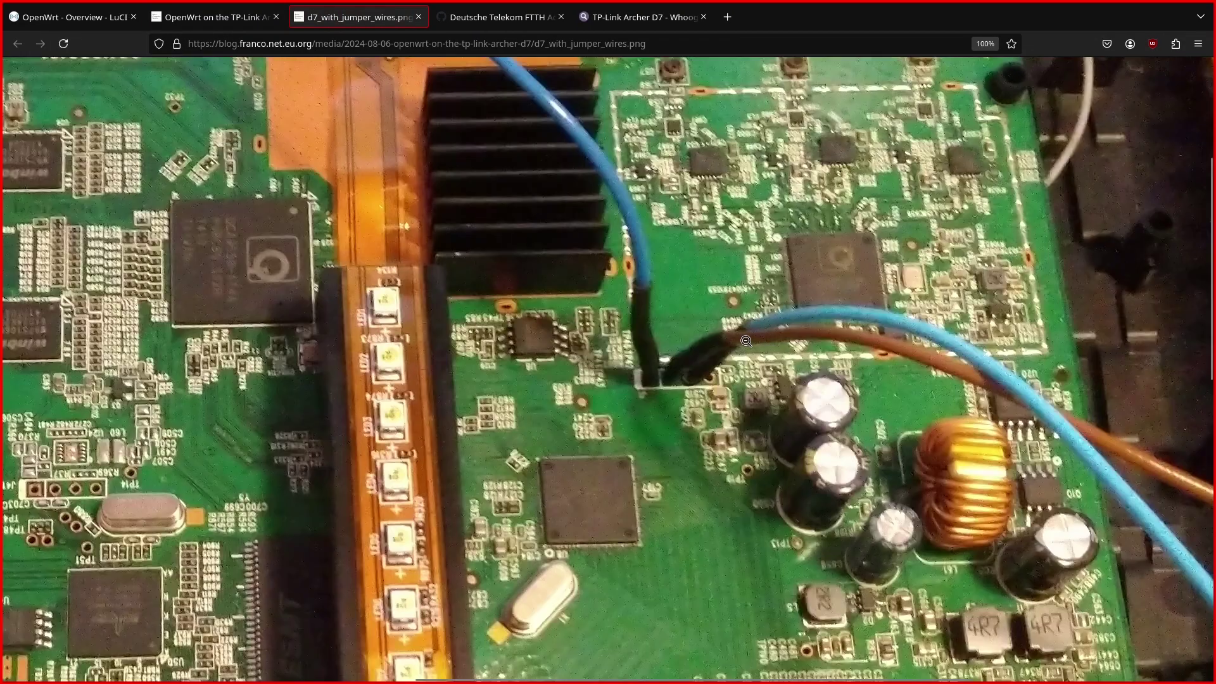
click(694, 368)
key(ctrl+Page_Up)
Read through the article's sections on hardware, opening the case, connections, serial port setup and serial port software.
scroll(584, 319, down, 10)
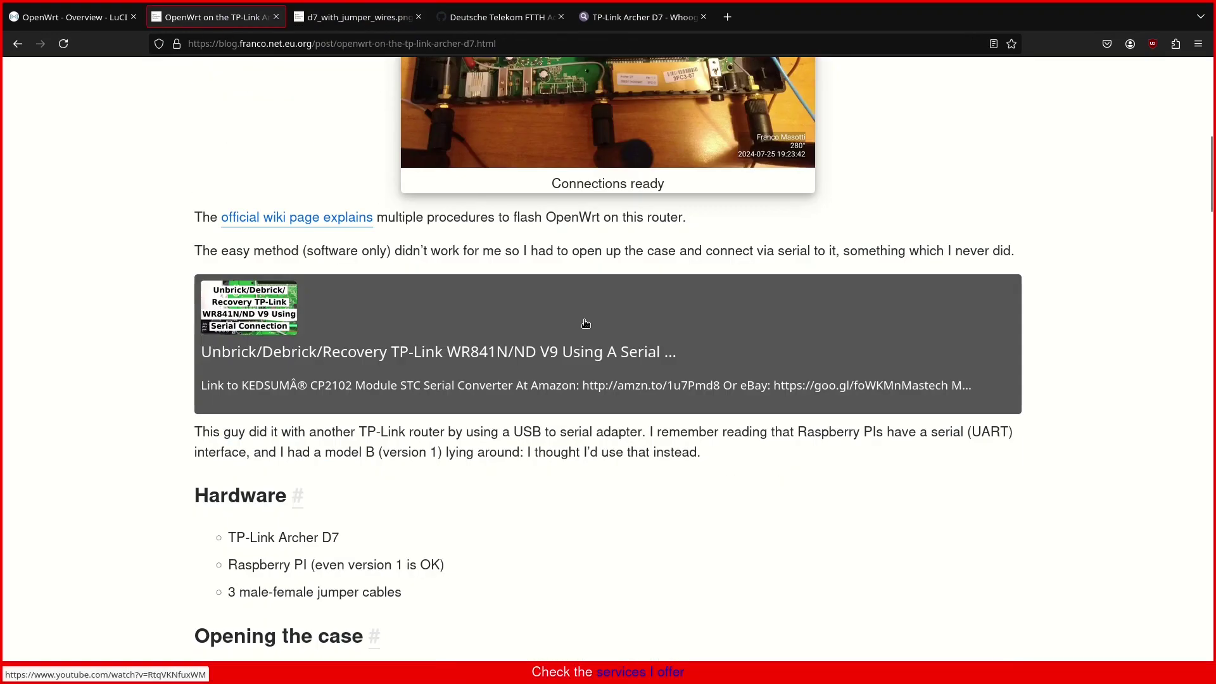
scroll(584, 325, down, 2)
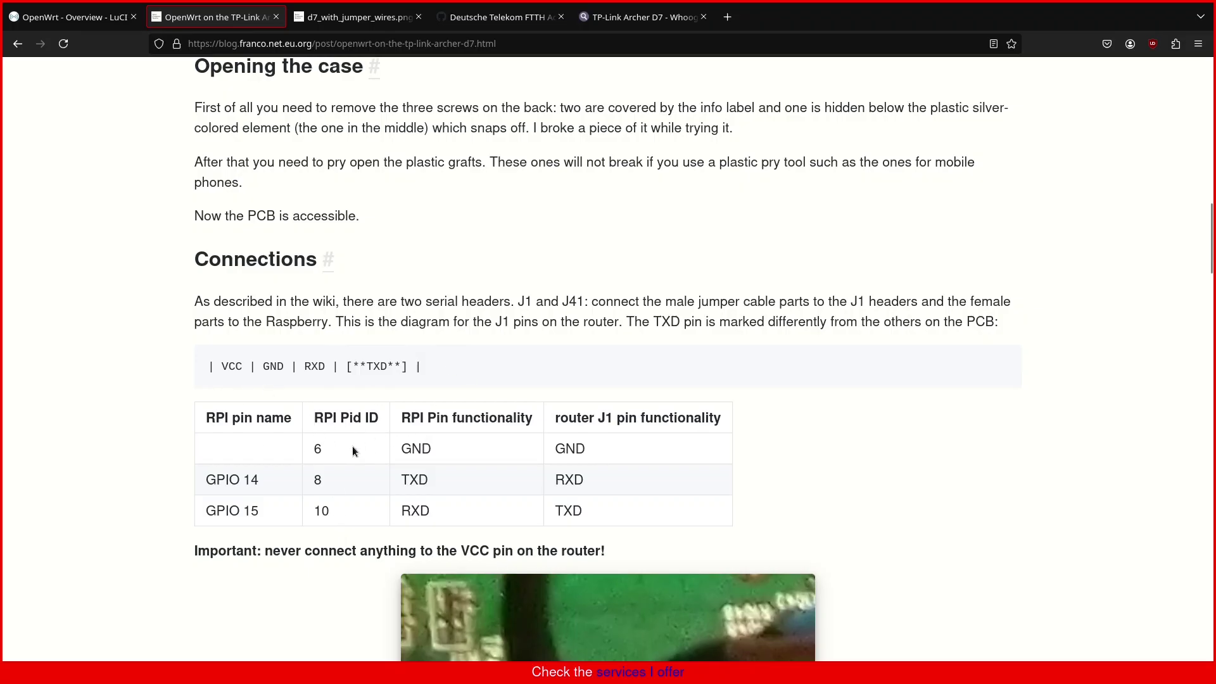
scroll(257, 450, down, 15)
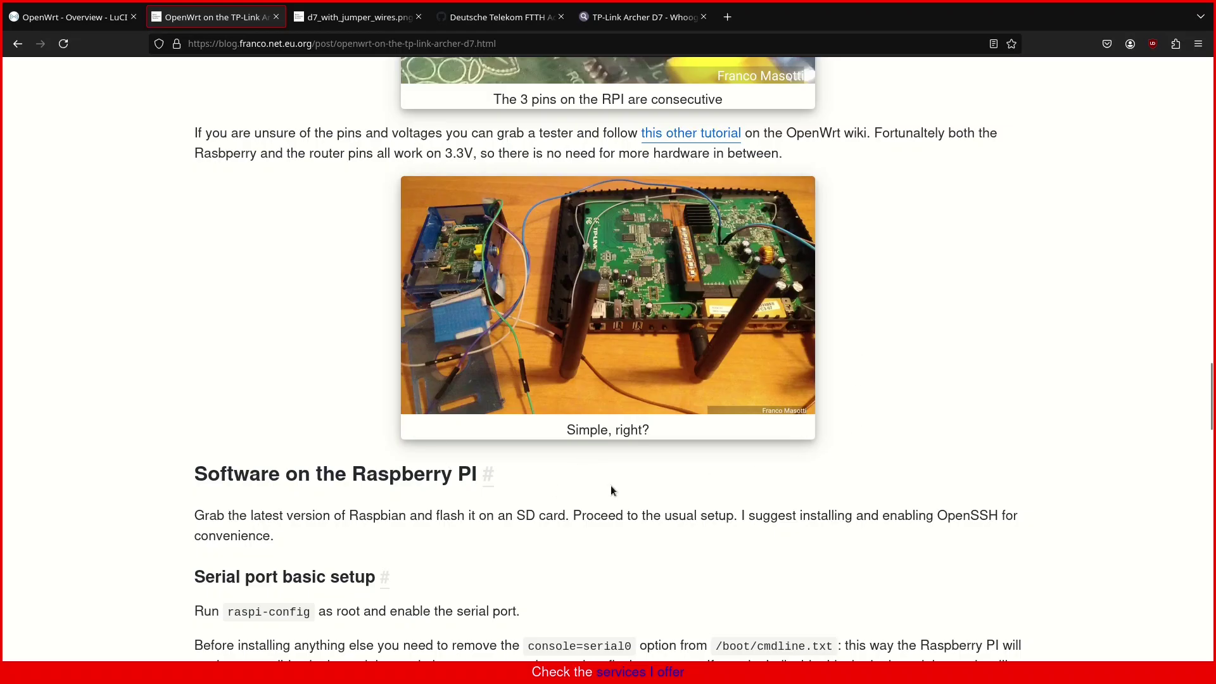
scroll(931, 406, down, 3)
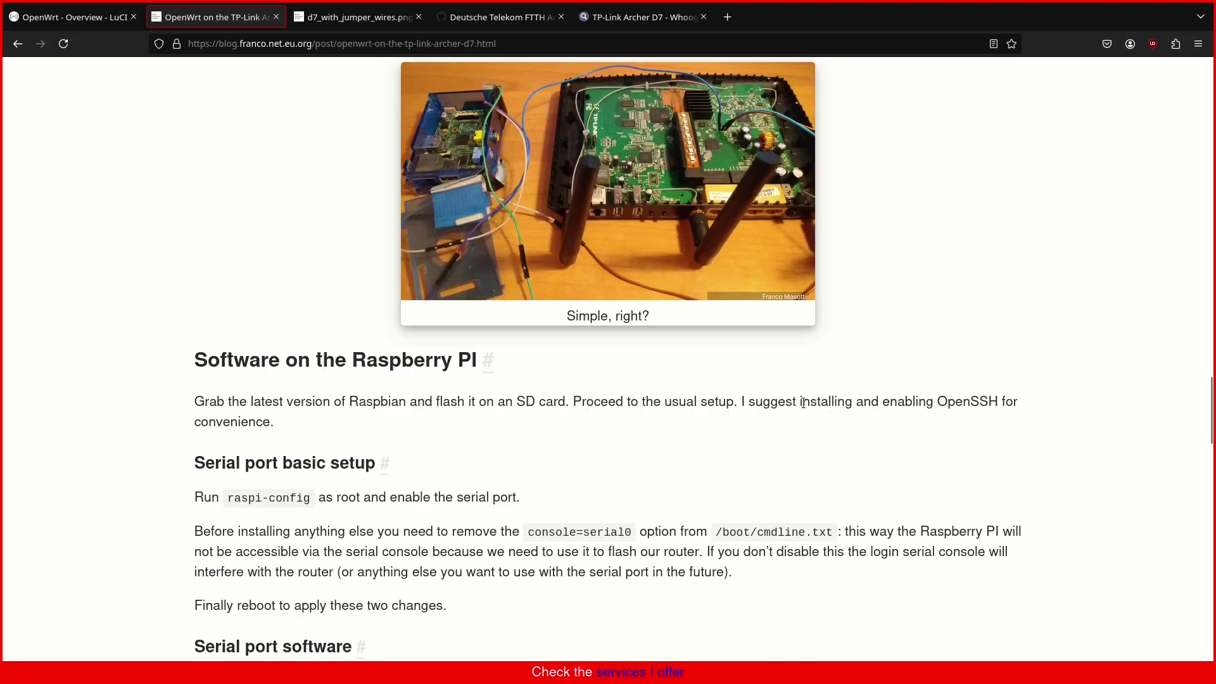
scroll(805, 327, down, 3)
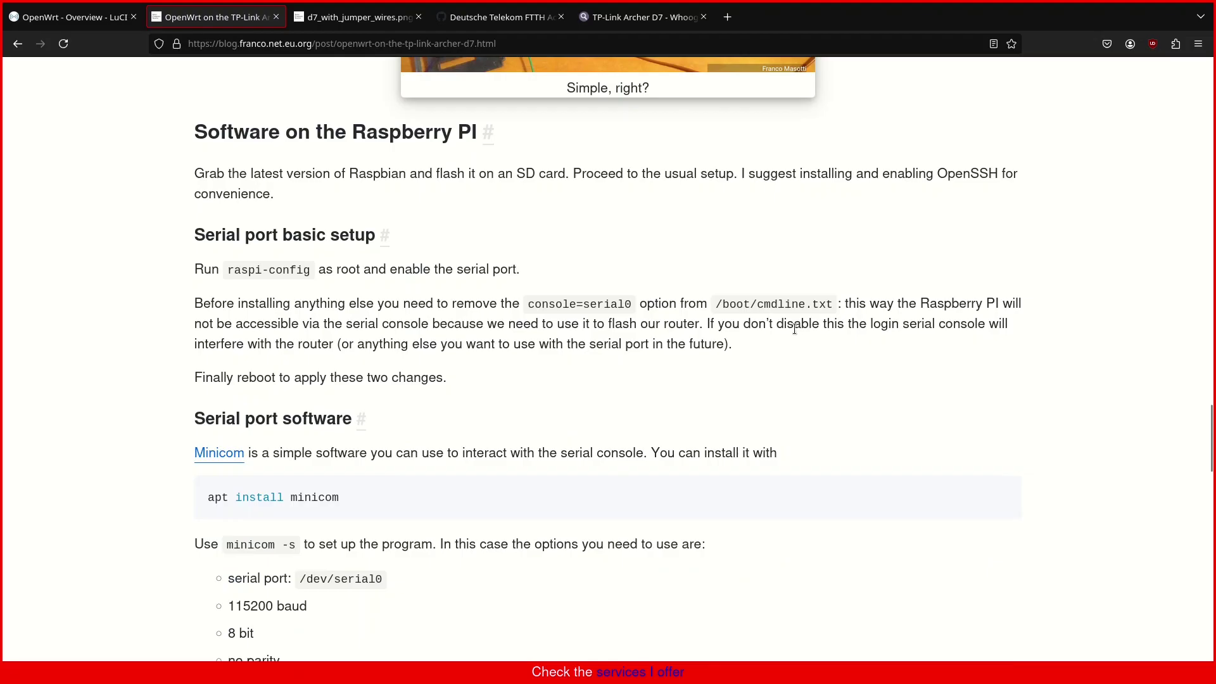
scroll(416, 444, down, 10)
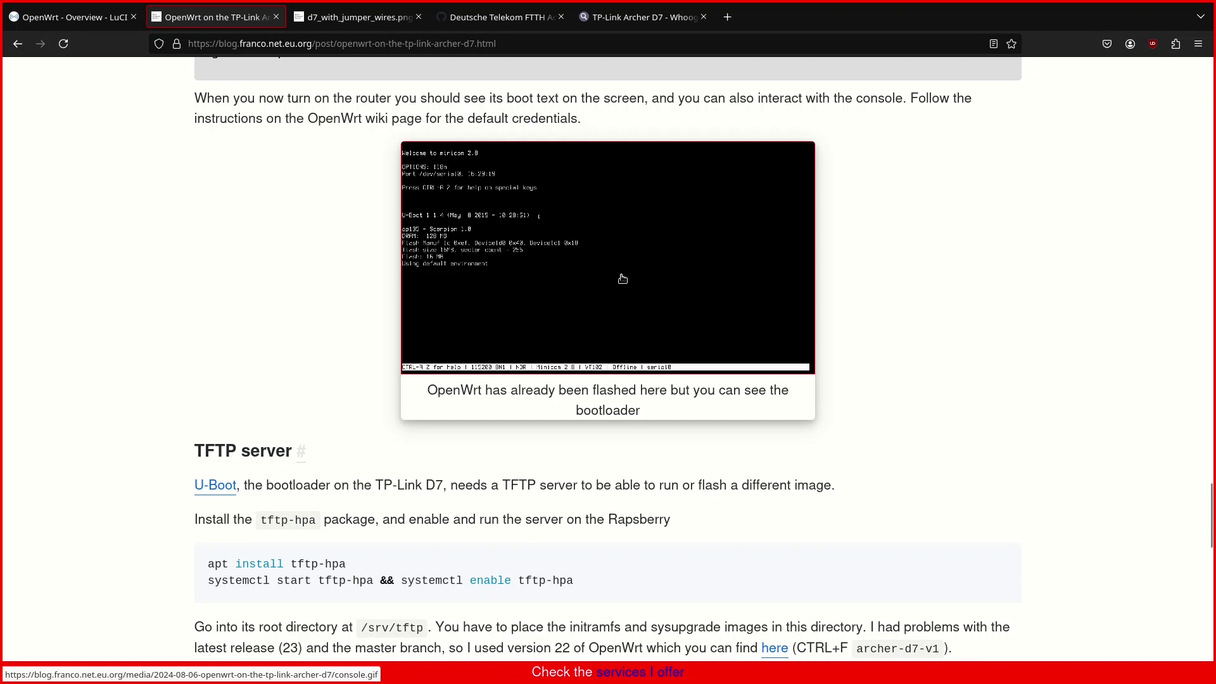
View the bootloader console recording at full size, and return to the article to read its TFTP server section.
click(578, 271)
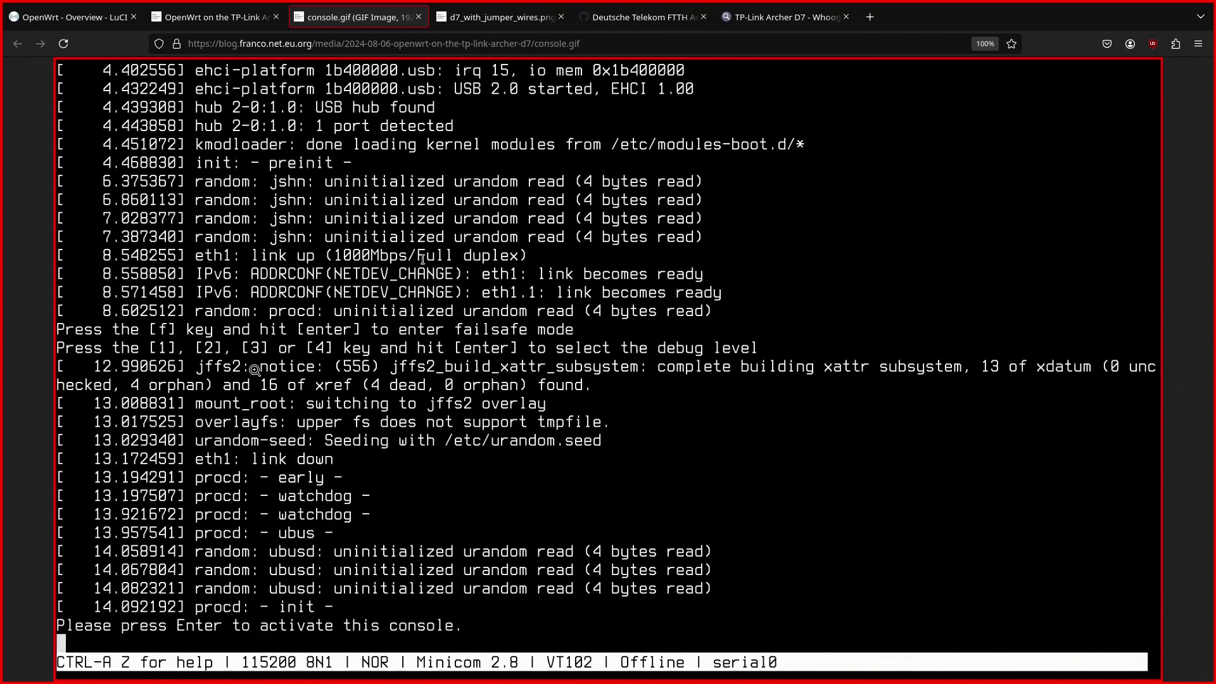
click(215, 17)
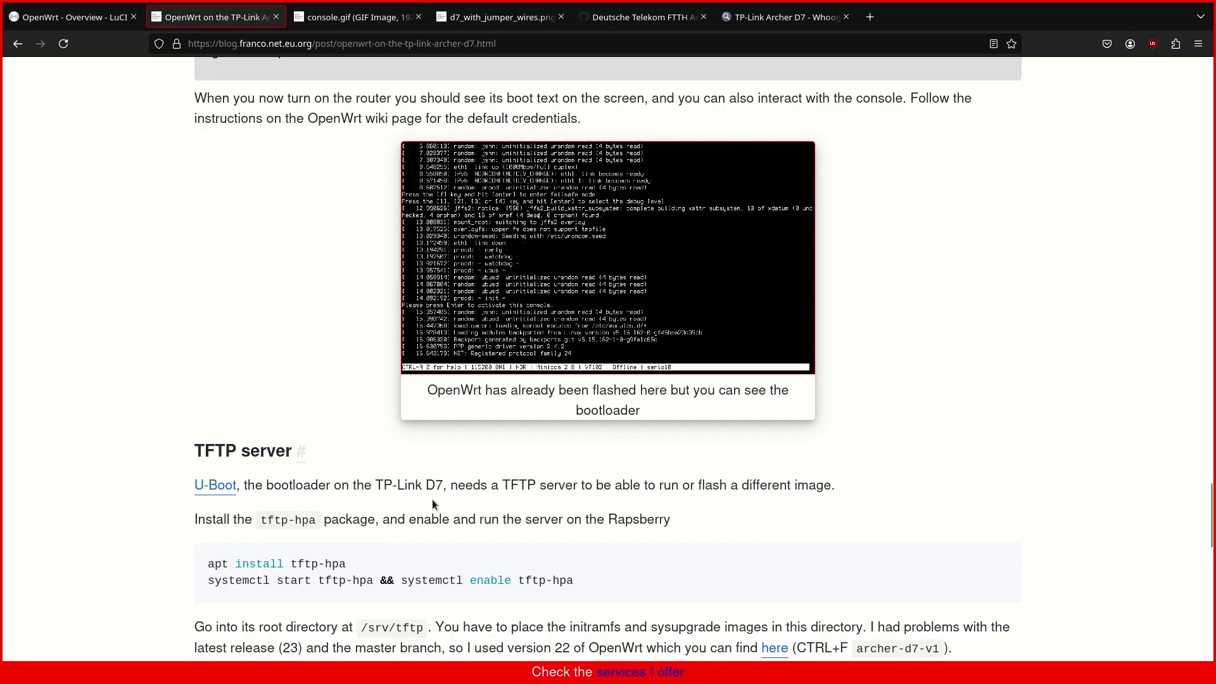
scroll(433, 504, down, 5)
scroll(432, 504, down, 5)
scroll(433, 505, up, 3)
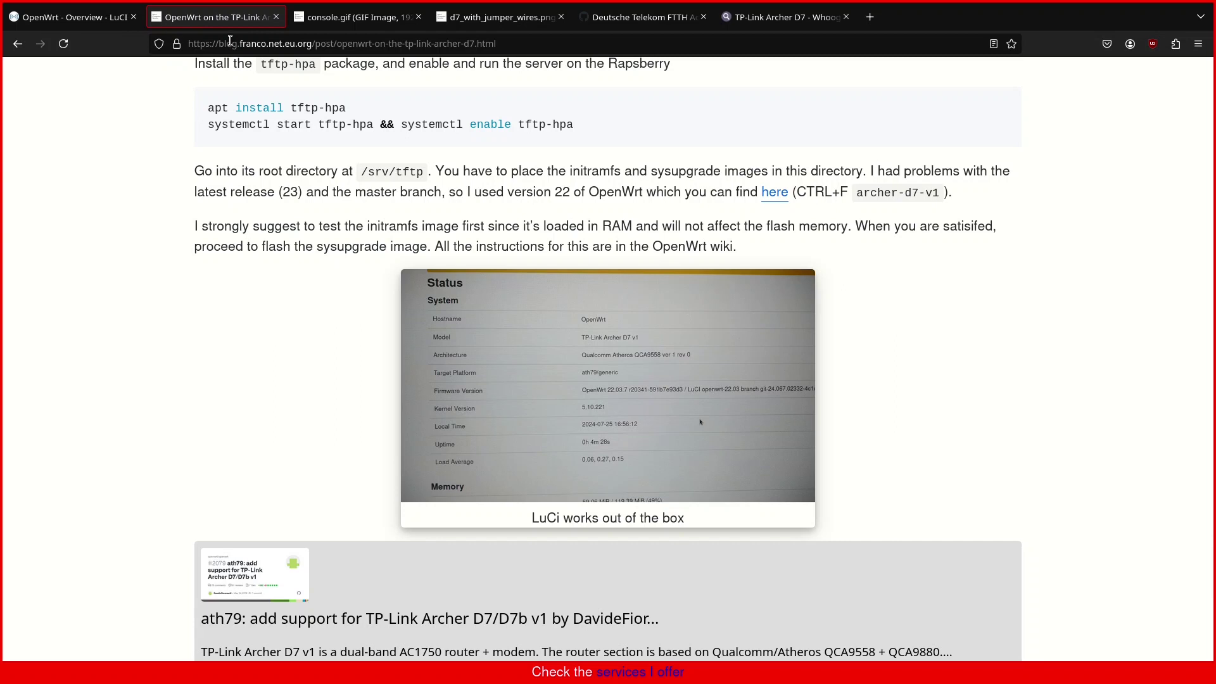
Return to the router's status overview and review its memory, storage and network sections.
key(ctrl+Page_Up)
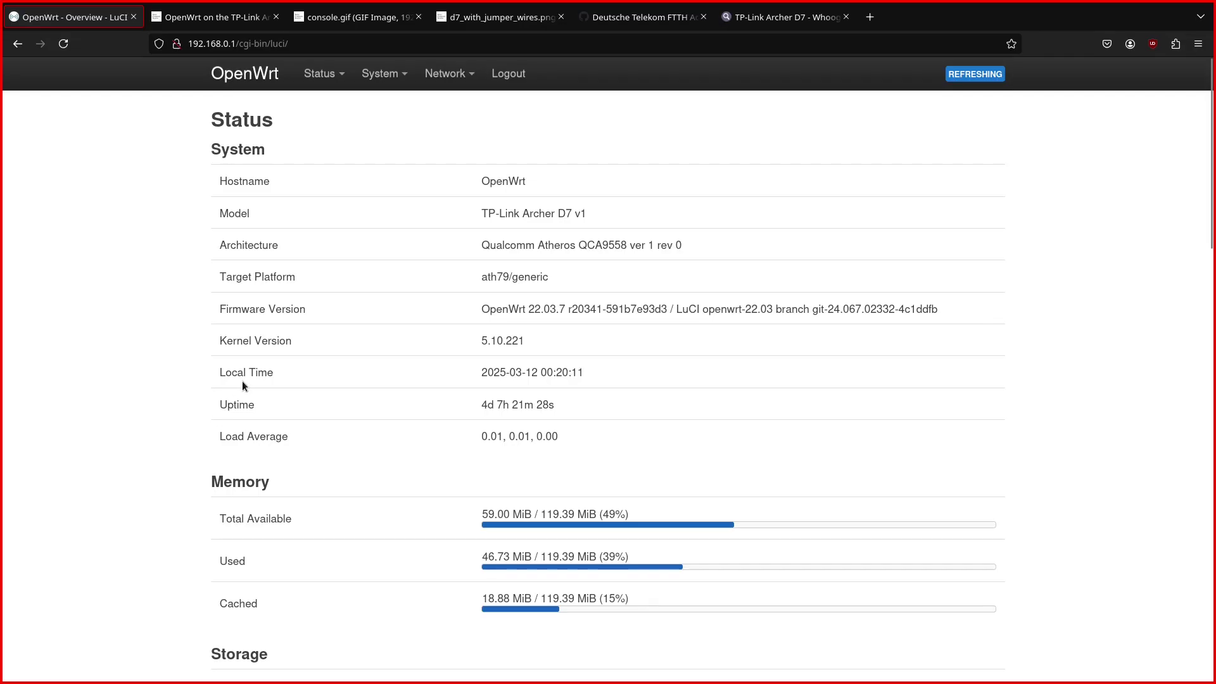
scroll(53, 429, down, 5)
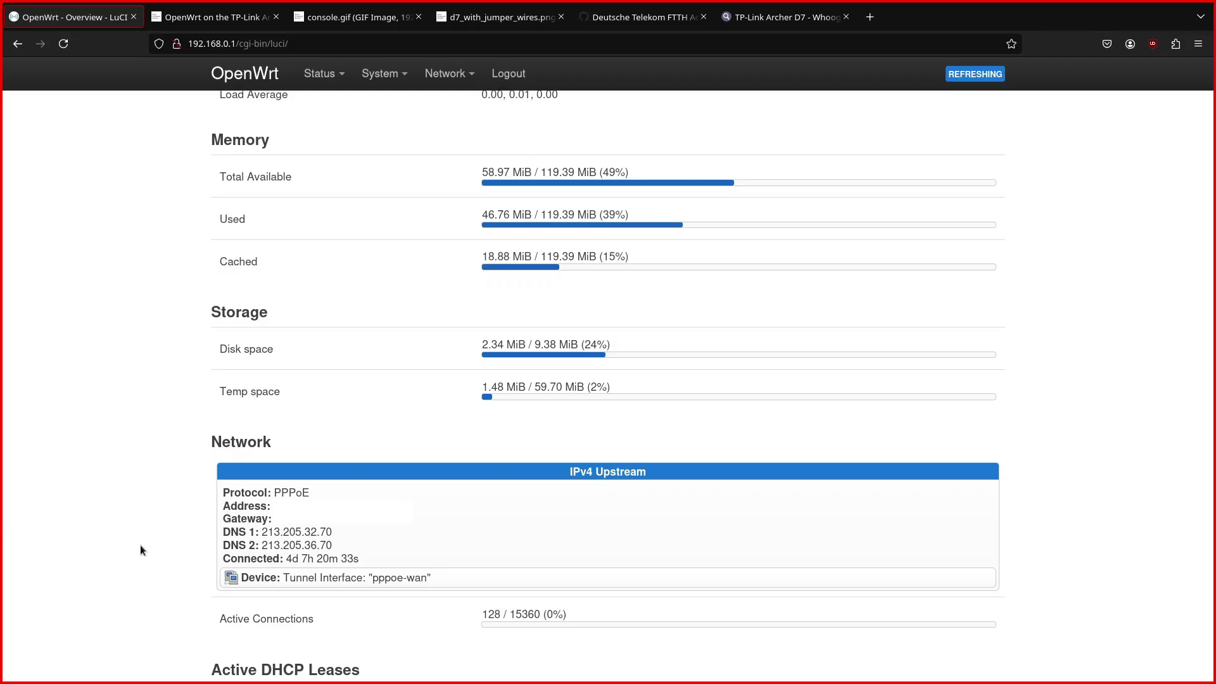
scroll(522, 135, up, 5)
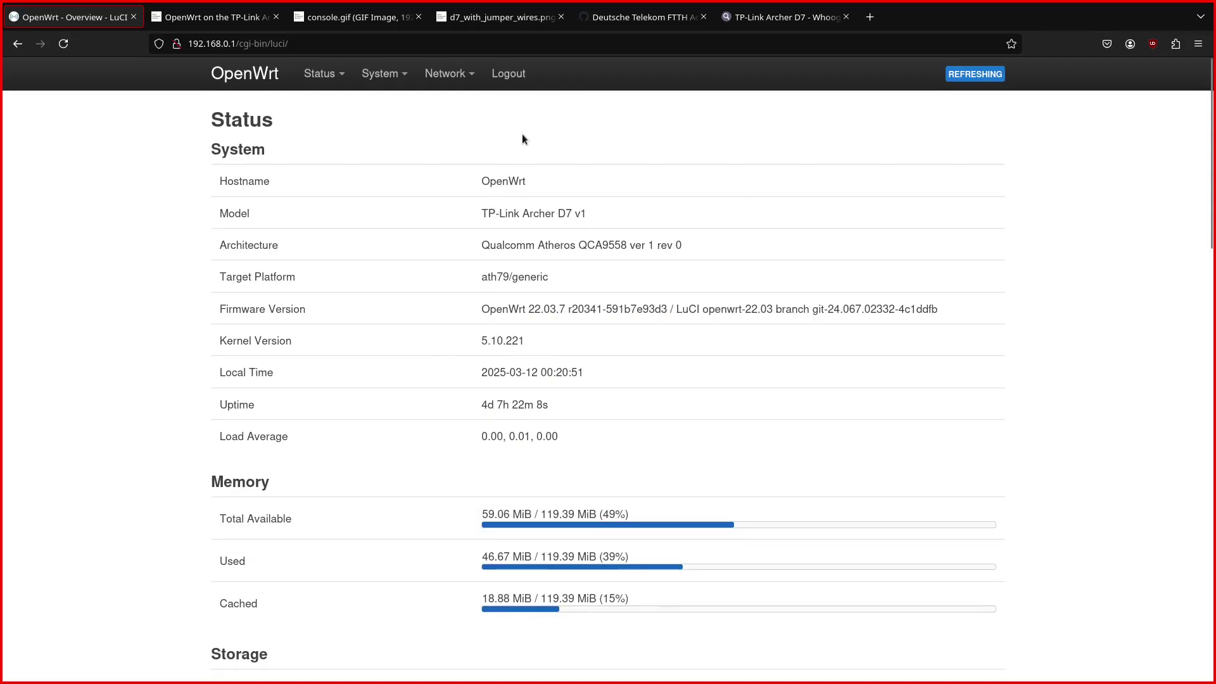
Open the router's Switch settings in a new tab and examine the two VLAN IDs on "switch0".
mouse_move(446, 74)
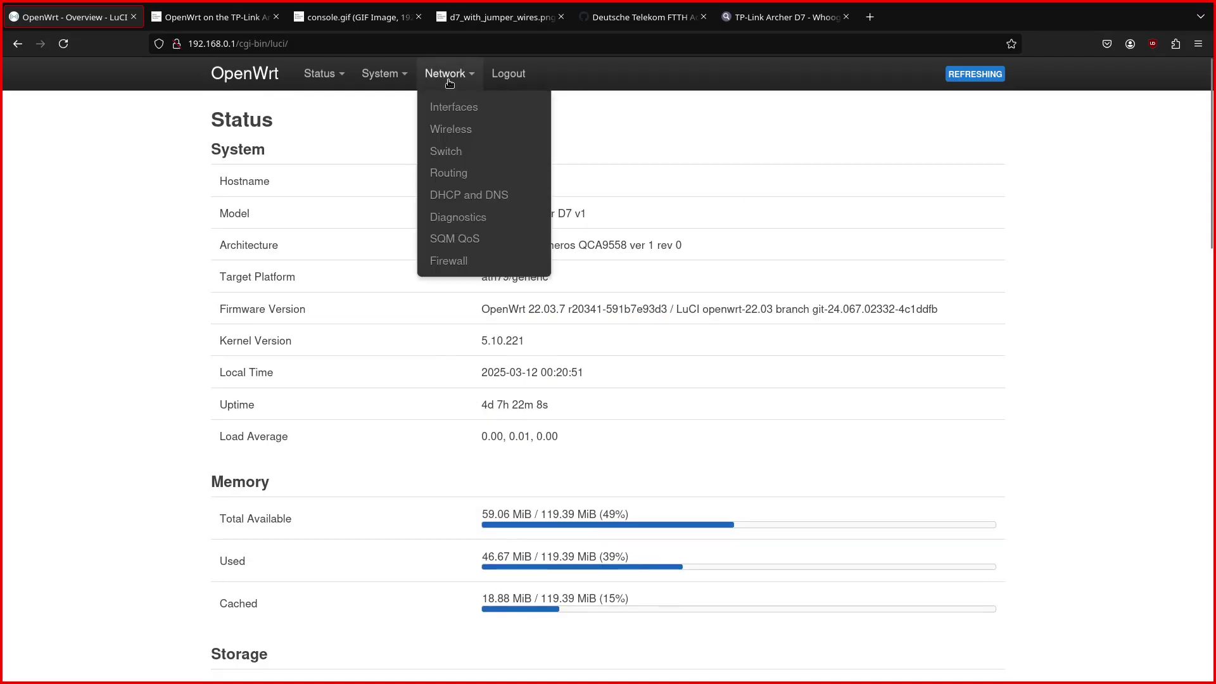
middle_click(451, 156)
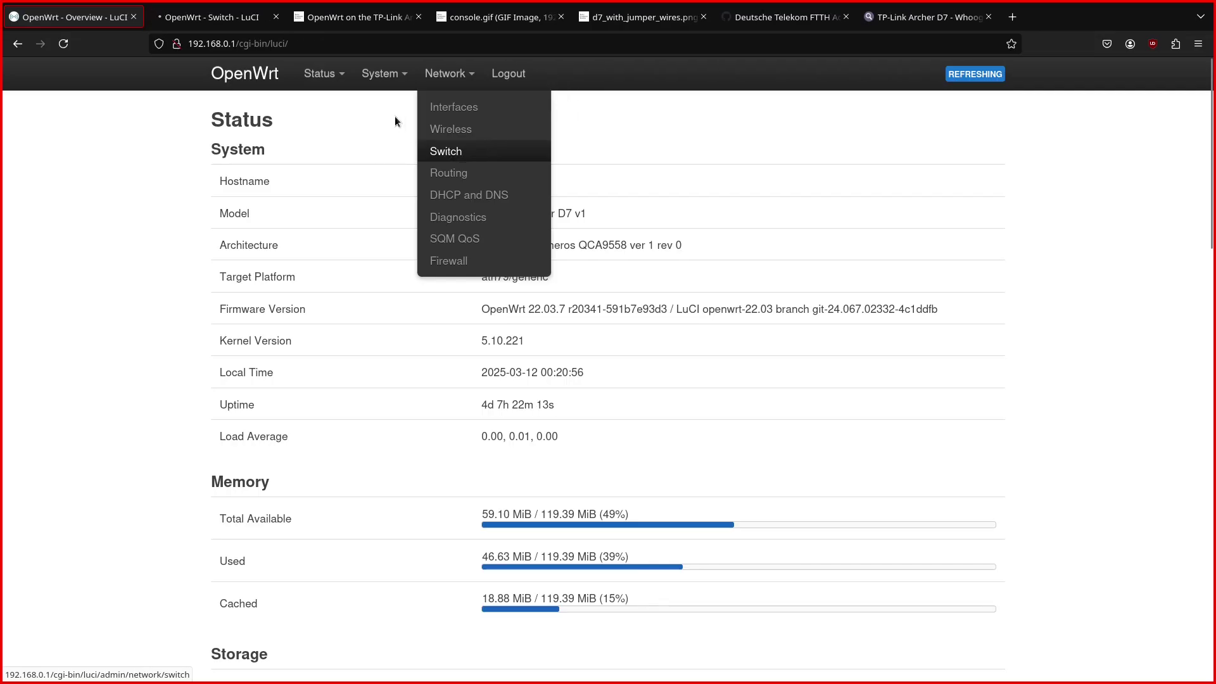
click(221, 25)
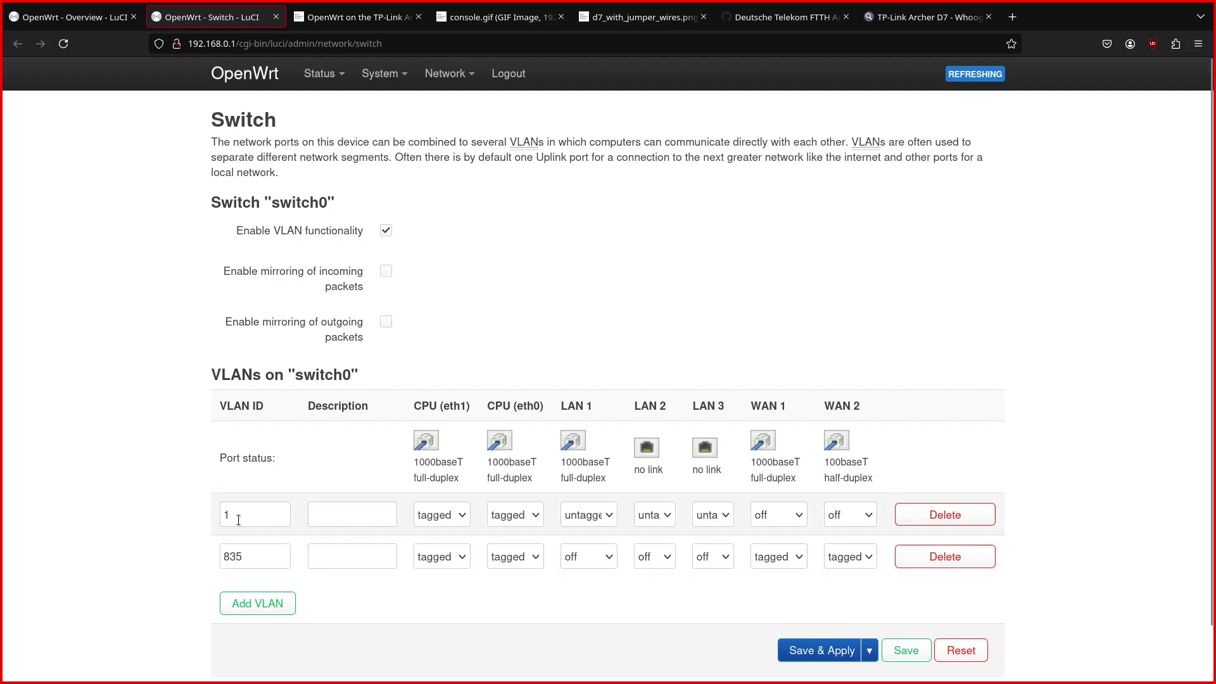
drag(235, 518, 214, 517)
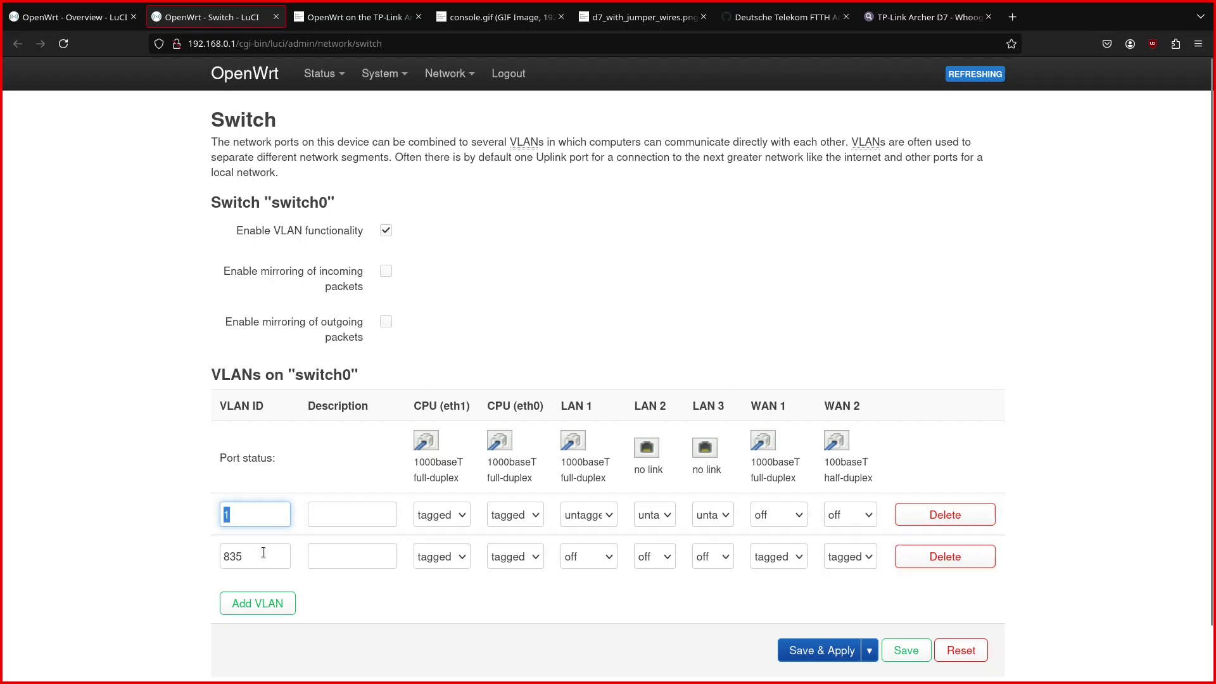
drag(246, 556, 206, 554)
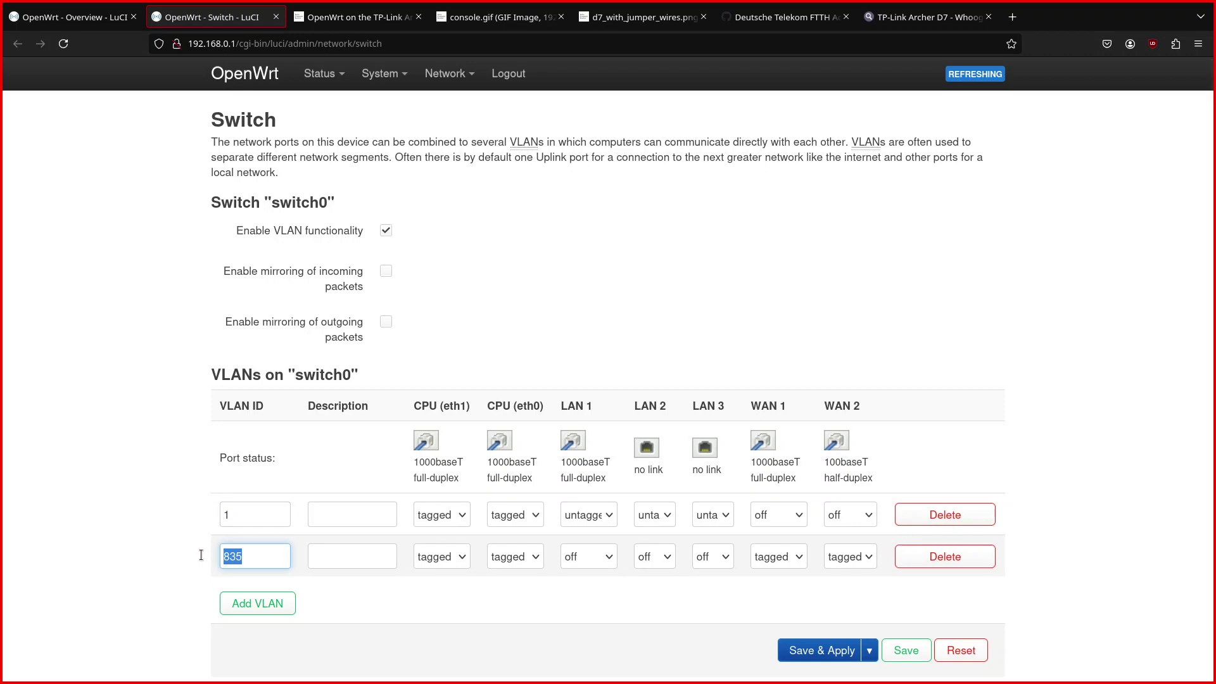
click(251, 562)
Search the web for "tisscali parametri di connessione" in a new tab and open Tiscali Assistenza's modem Internet connection parameters page.
key(ctrl+t)
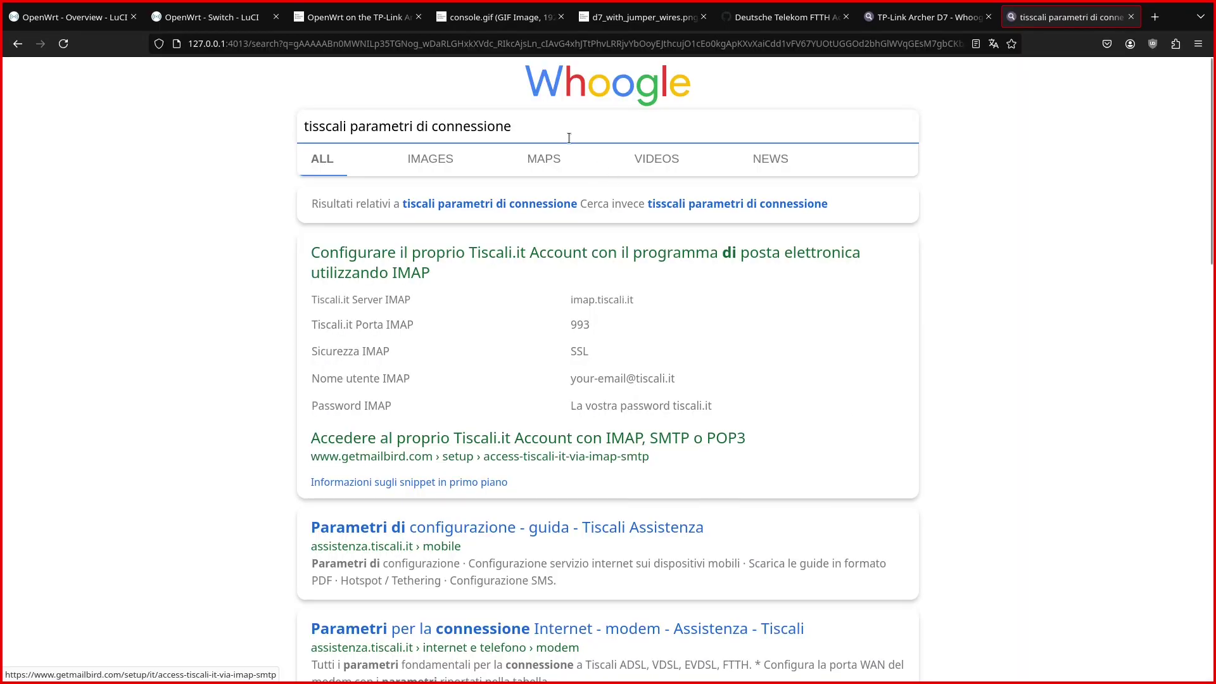
drag(566, 135, 255, 113)
scroll(197, 283, down, 3)
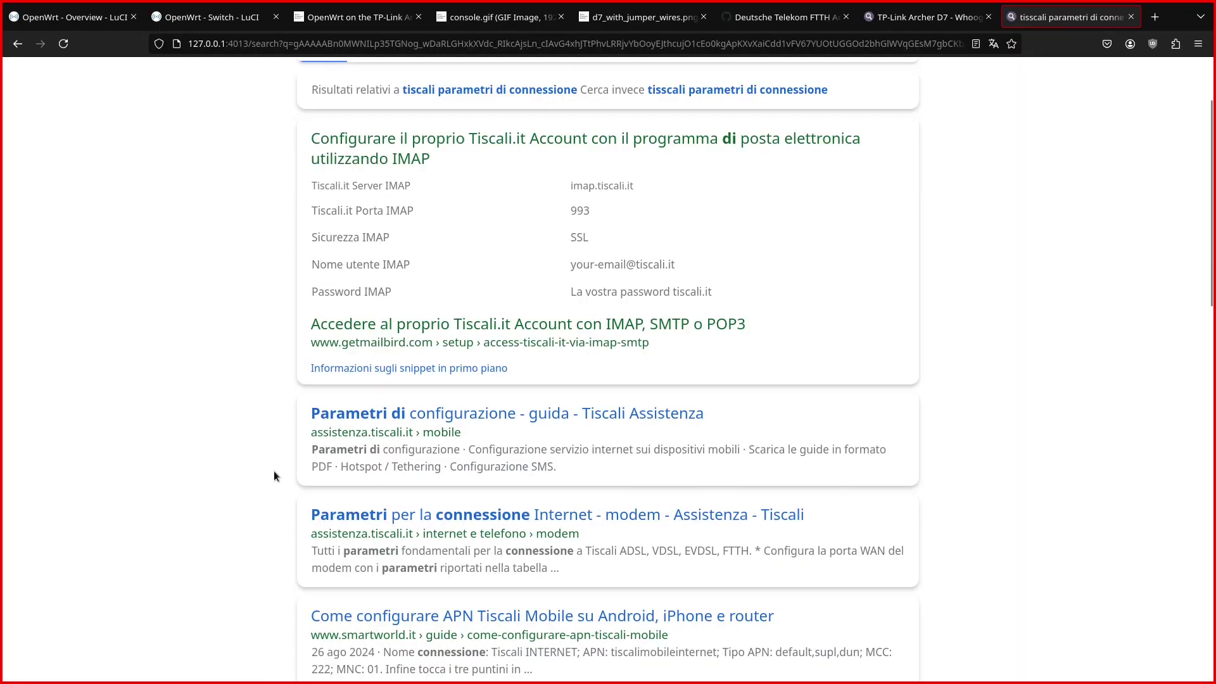
click(437, 524)
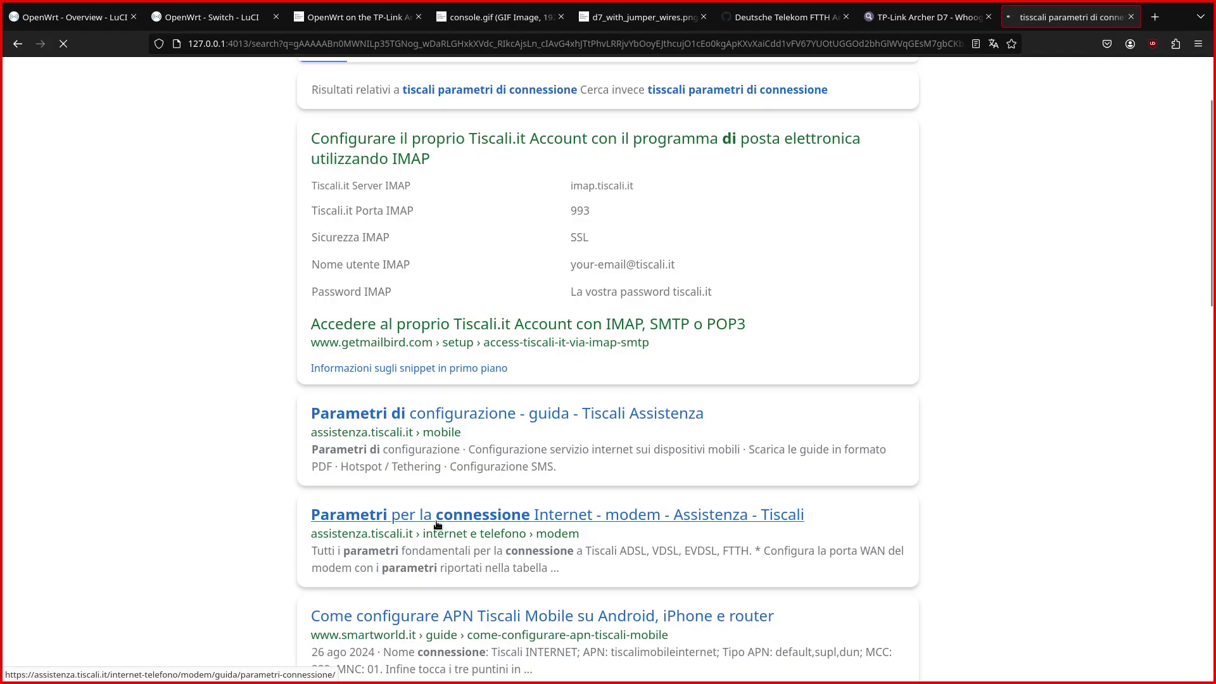
Examine the VDSL - EVDSL - FTTH connection table, highlighting the FTTH heading and the PPPoE protocol.
scroll(719, 476, down, 3)
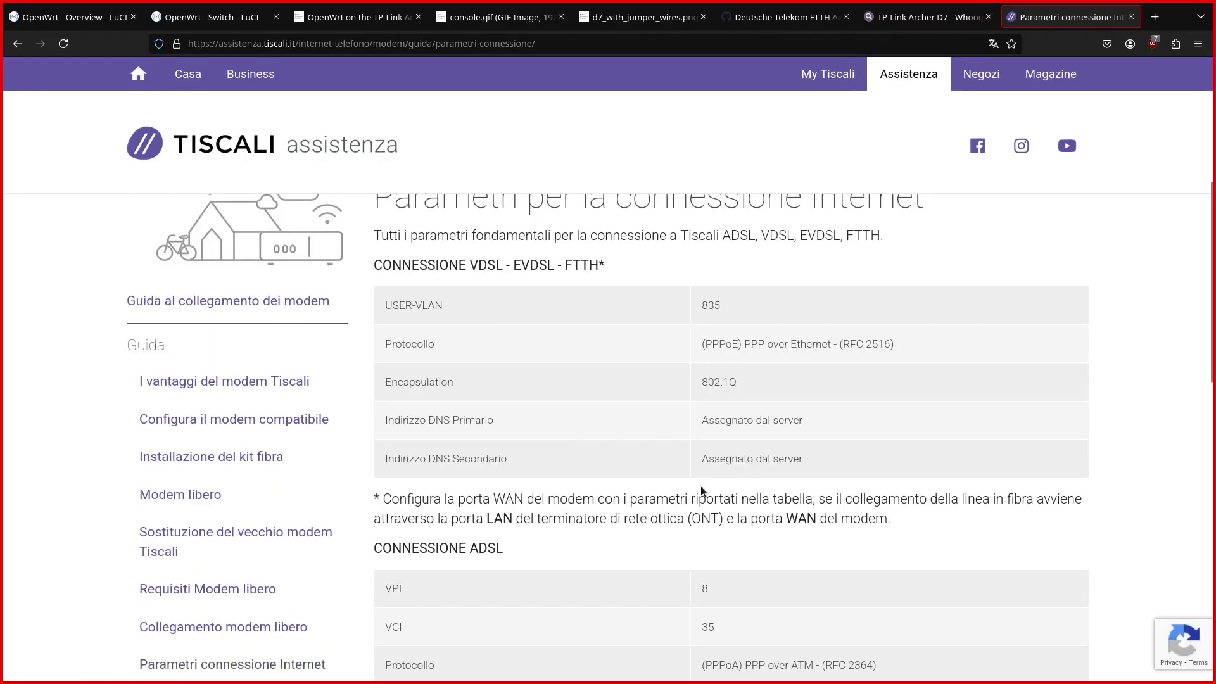
scroll(700, 486, up, 3)
drag(373, 379, 593, 379)
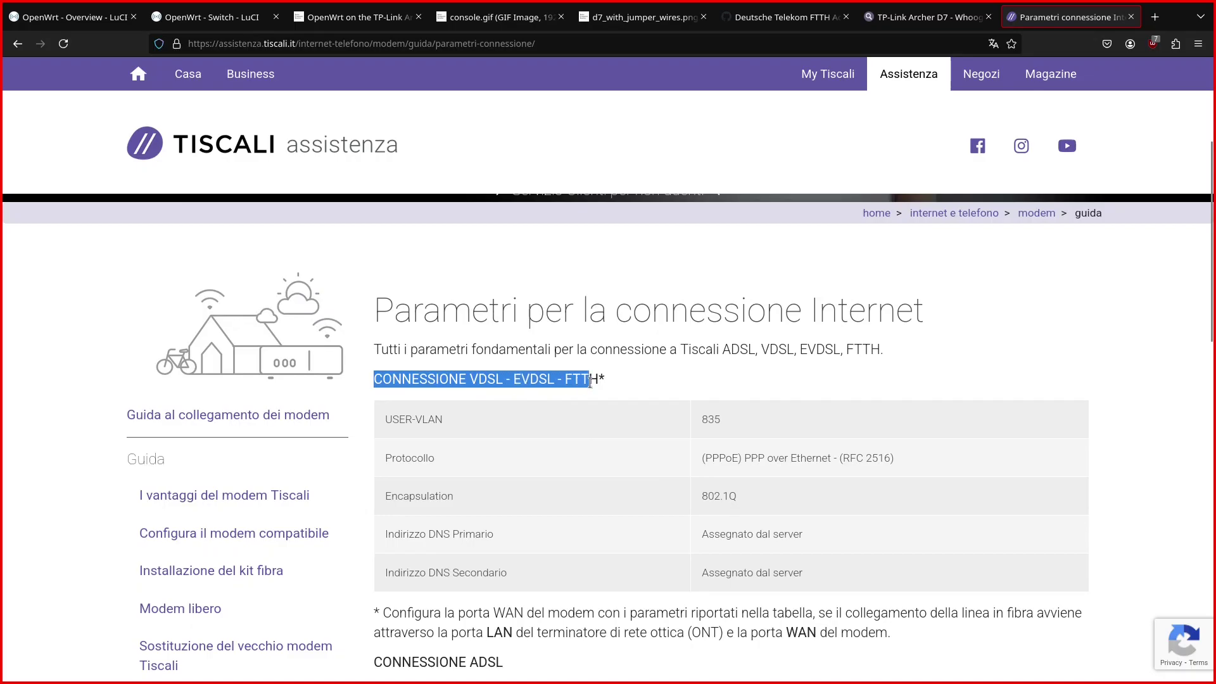
double_click(581, 379)
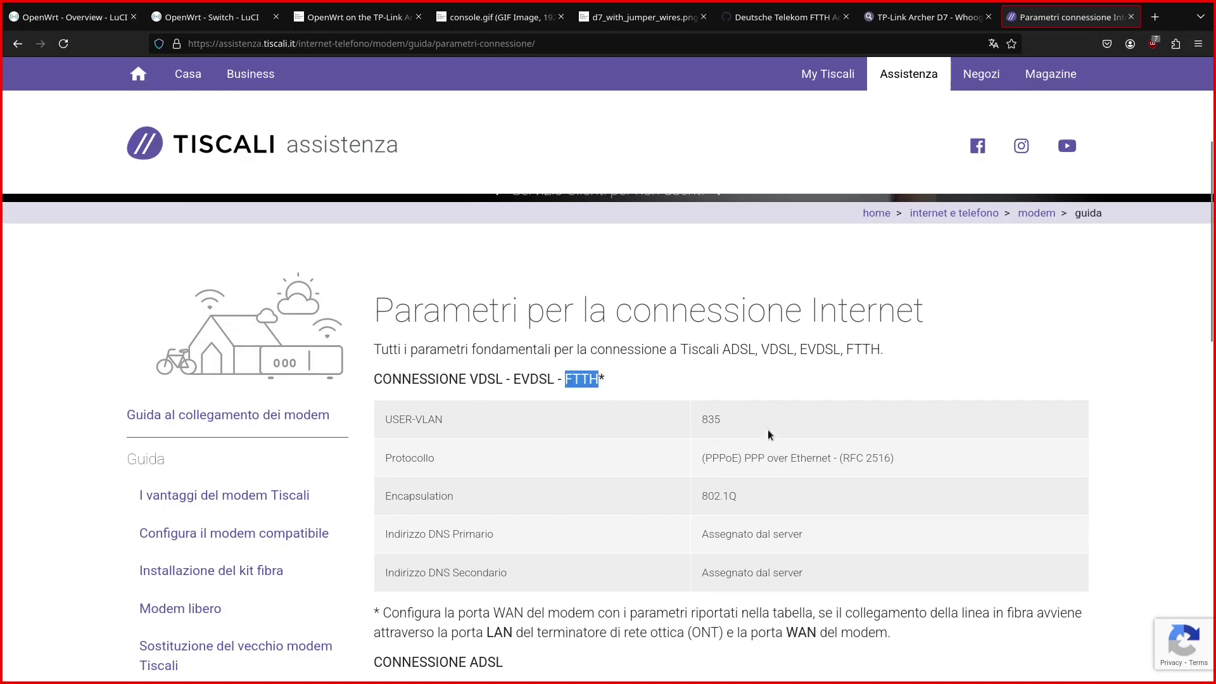
click(739, 416)
double_click(717, 458)
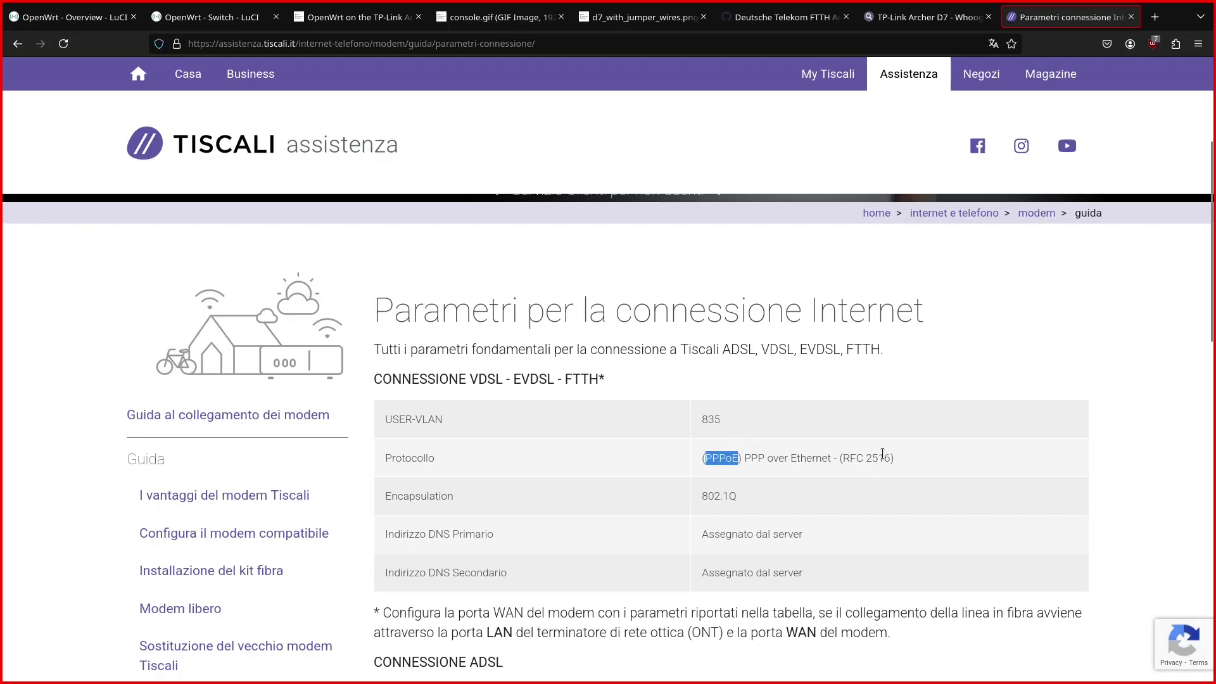
Return to the router's Switch settings and highlight the VLAN ID 835 on "switch0".
click(232, 14)
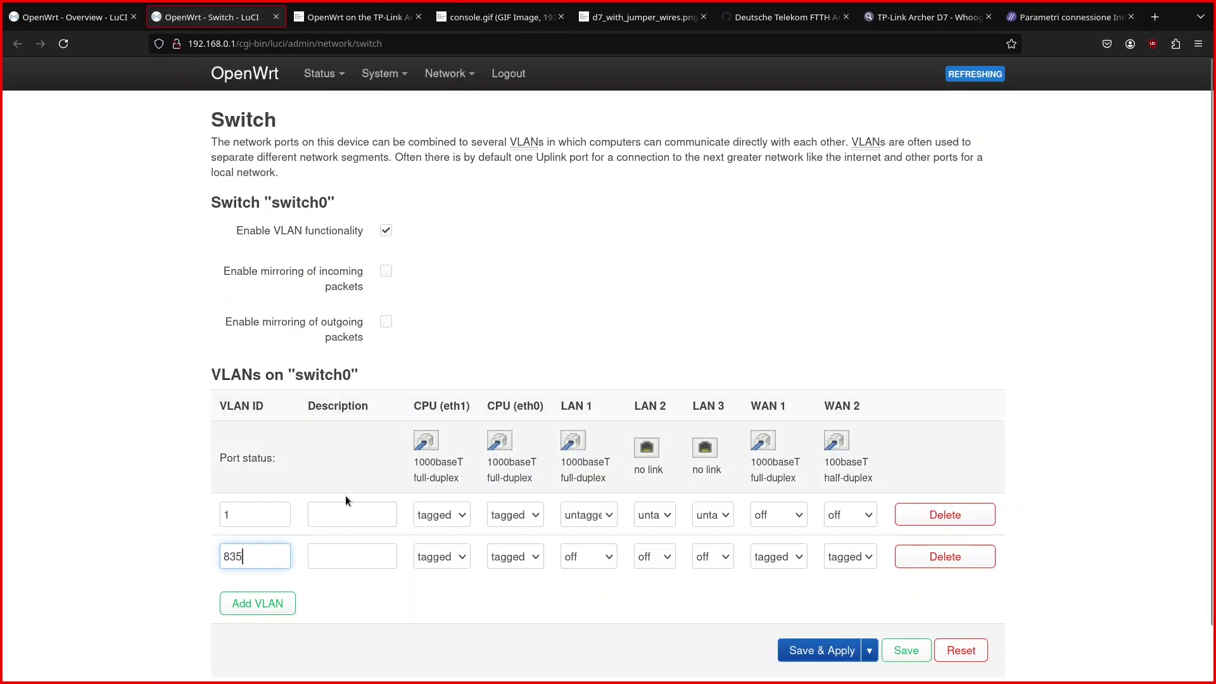
drag(245, 556, 203, 556)
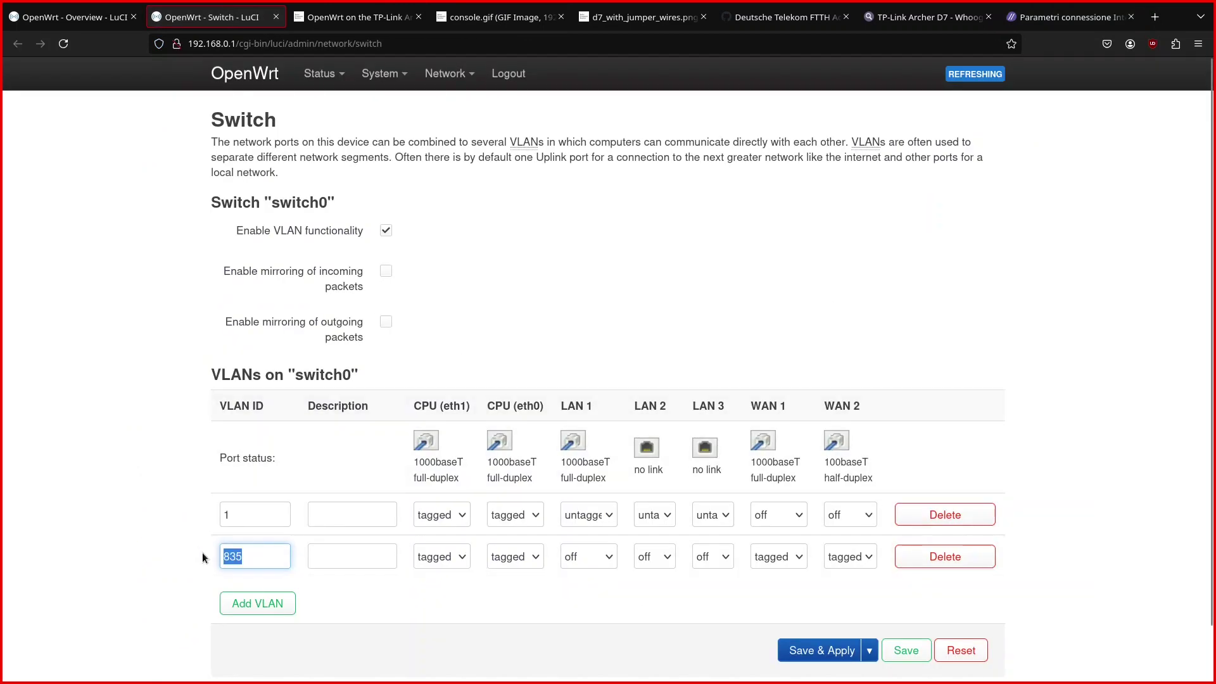
click(467, 595)
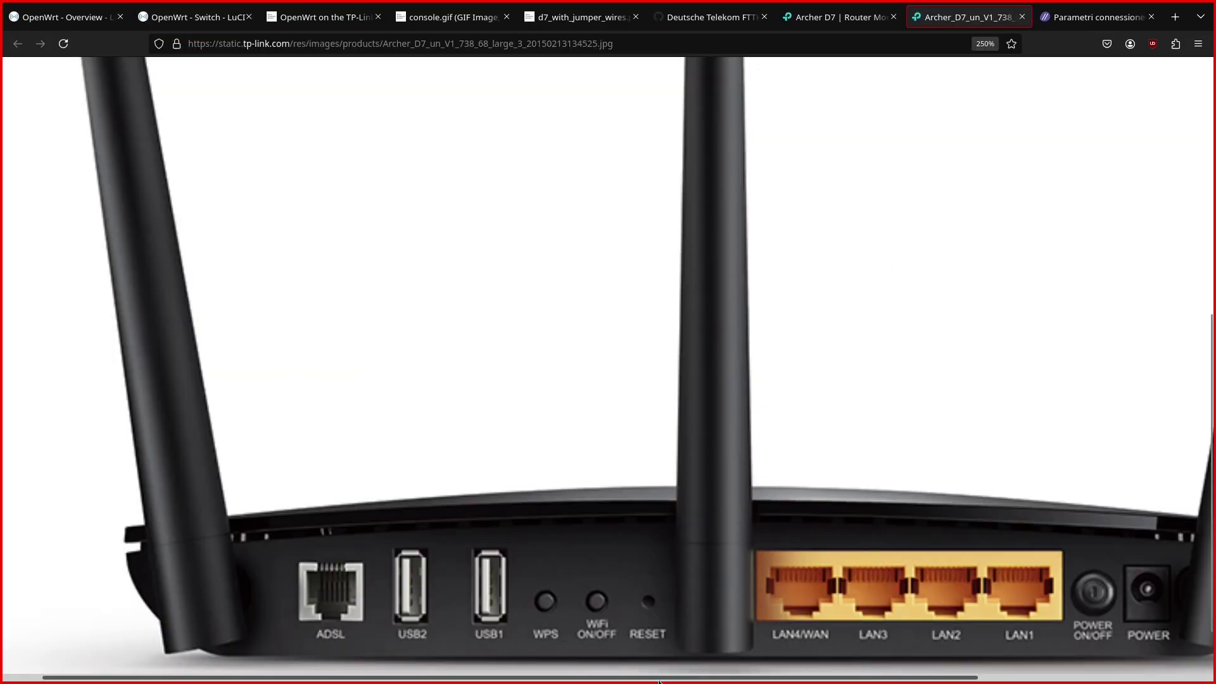
Examine the Archer D7's rear LAN and WAN ports in the enlarged photo and compare them with the port status entries in the Switch settings.
drag(628, 679, 775, 682)
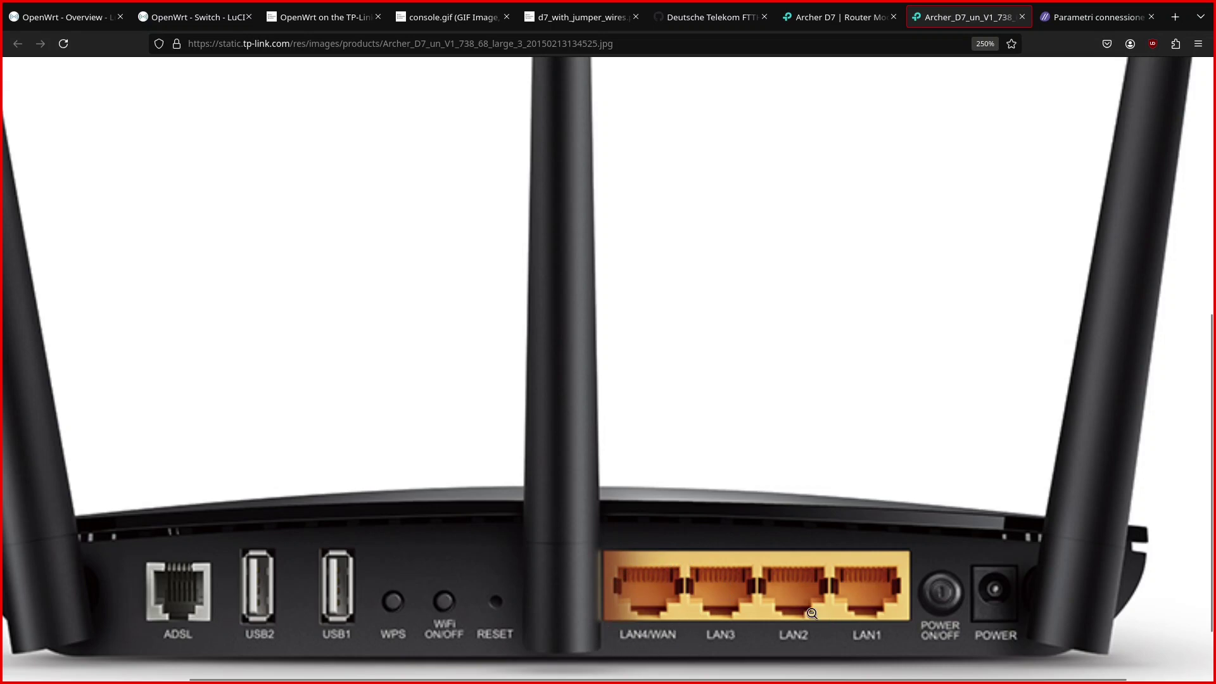
click(190, 17)
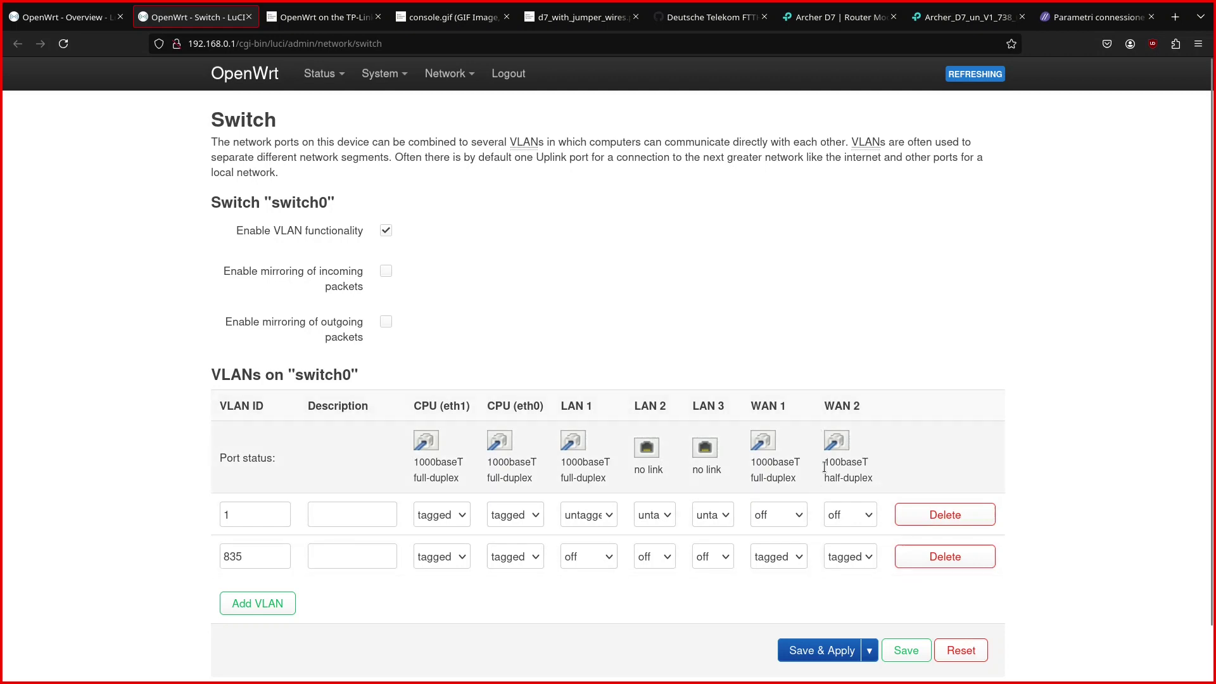
mouse_move(824, 468)
mouse_down()
mouse_move(849, 469)
mouse_move(837, 469)
mouse_up()
click(820, 498)
drag(560, 461, 613, 479)
click(561, 482)
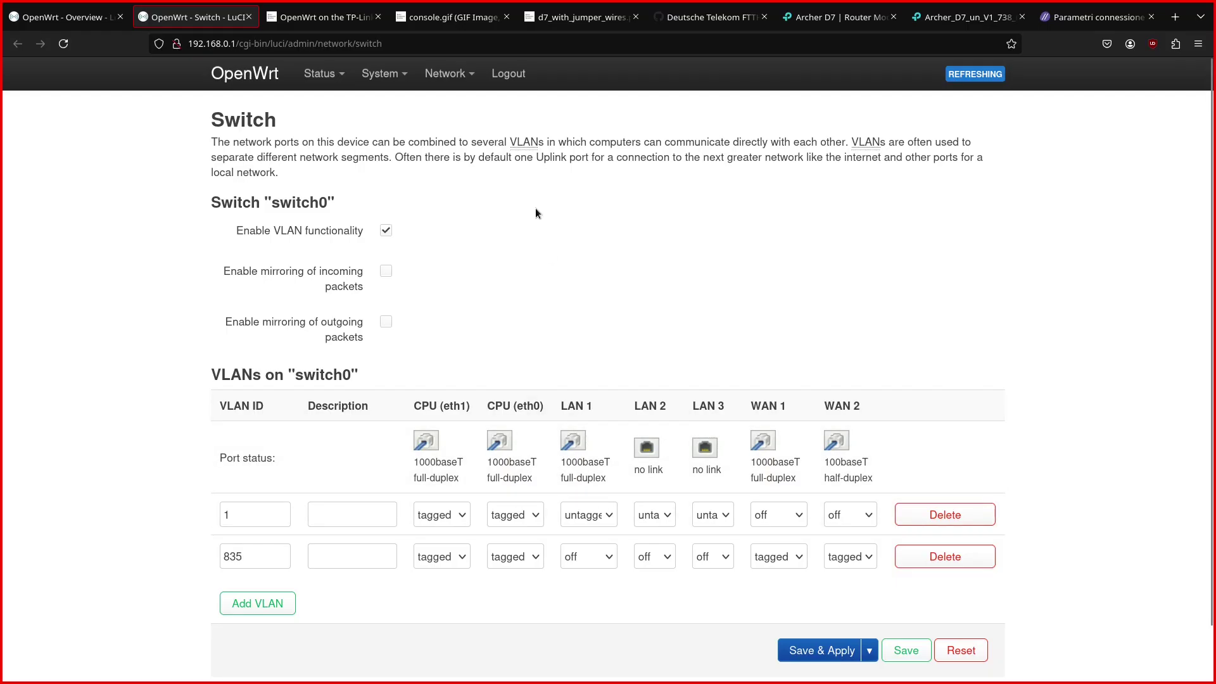
Open the Deutsche Telekom FTTH OpenWRT gist and read through to the Enable VLAN tables, highlighting the note on routers with multiple Ethernet interfaces.
click(695, 24)
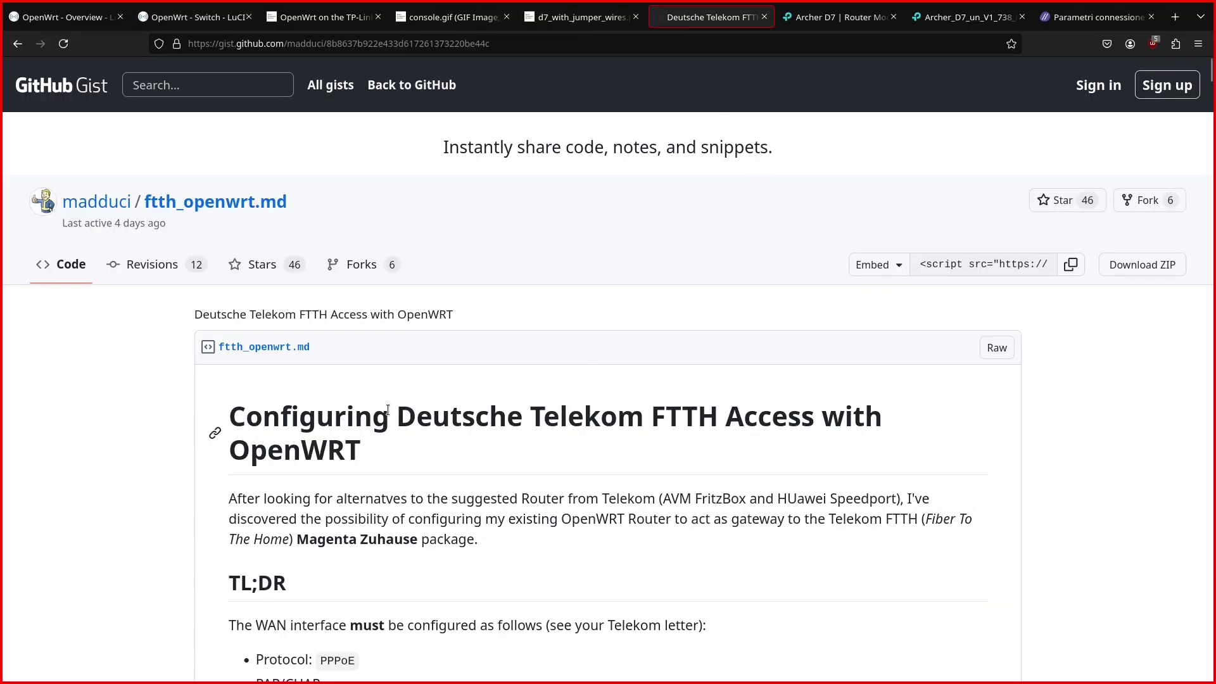
drag(392, 419, 869, 413)
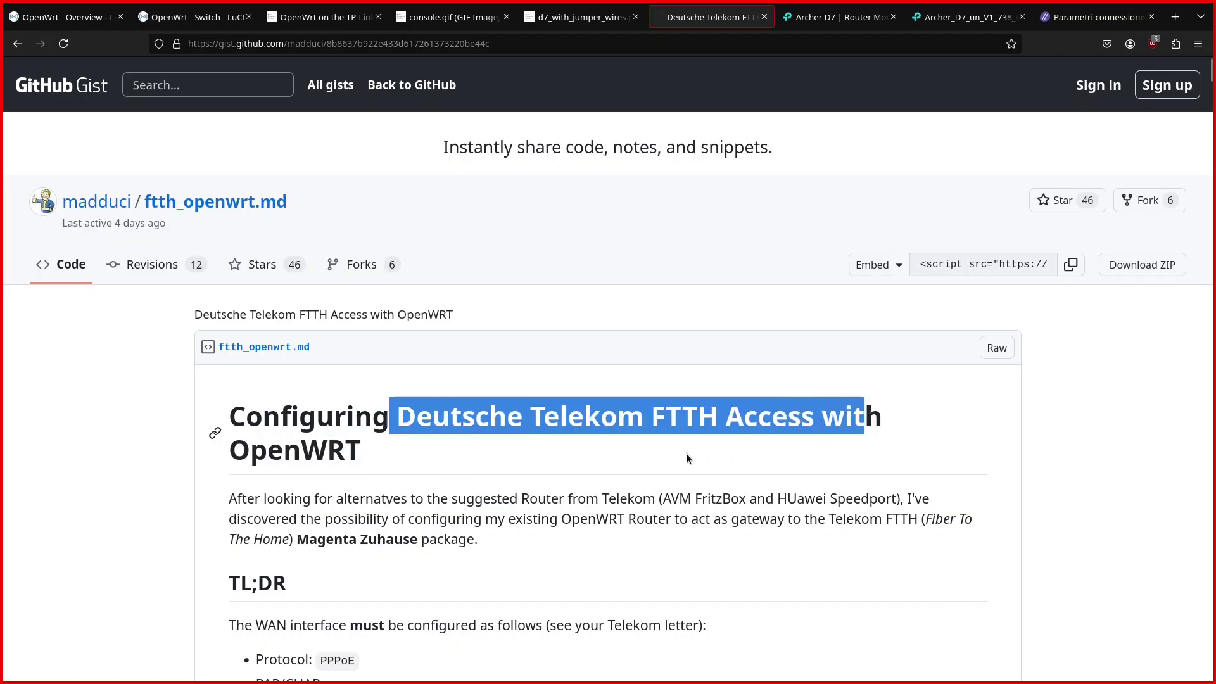
click(655, 454)
scroll(510, 479, down, 12)
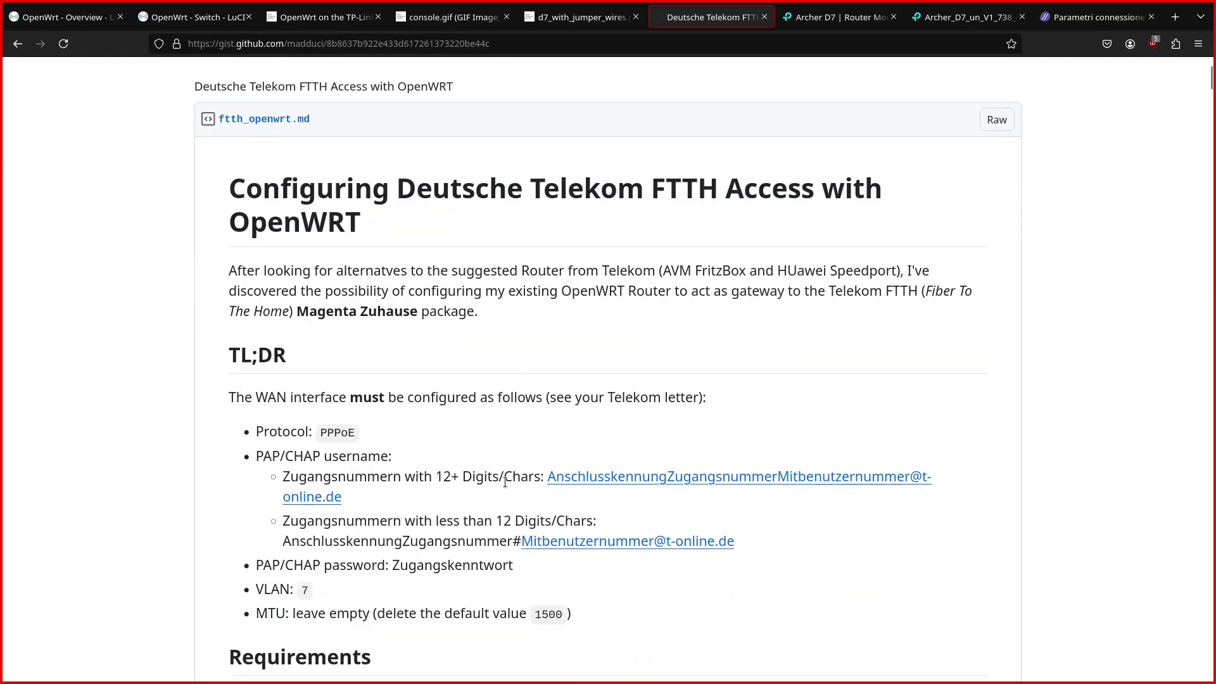
scroll(503, 485, down, 12)
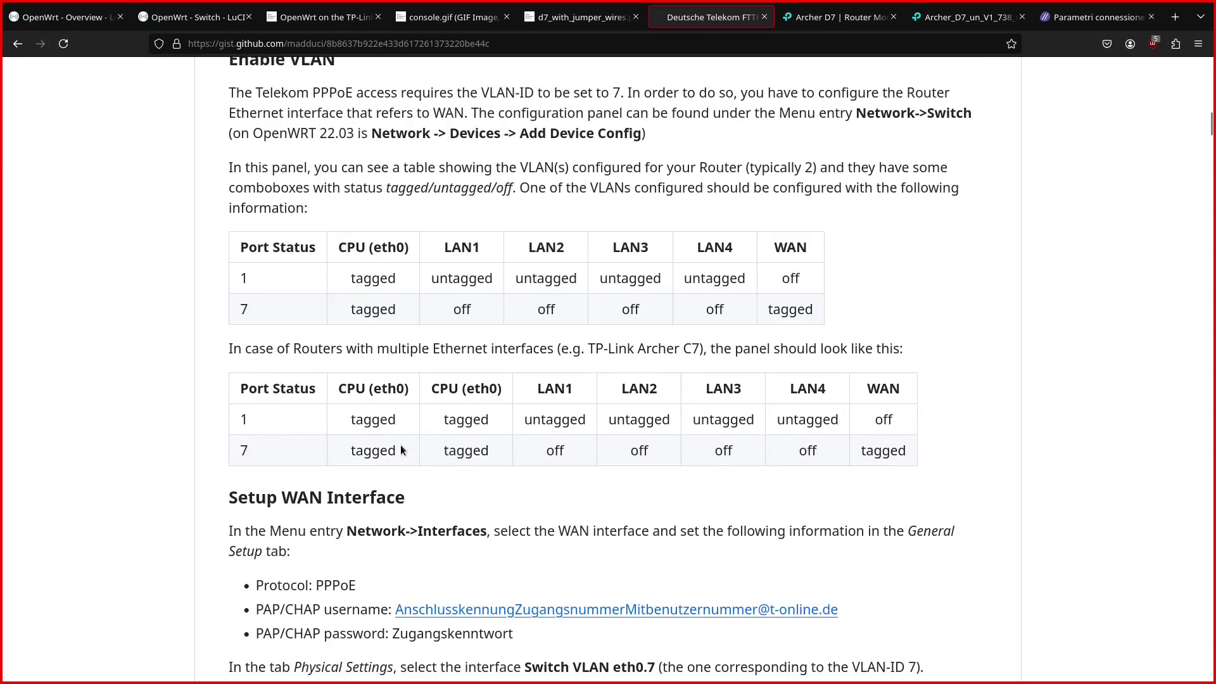
drag(228, 349, 712, 350)
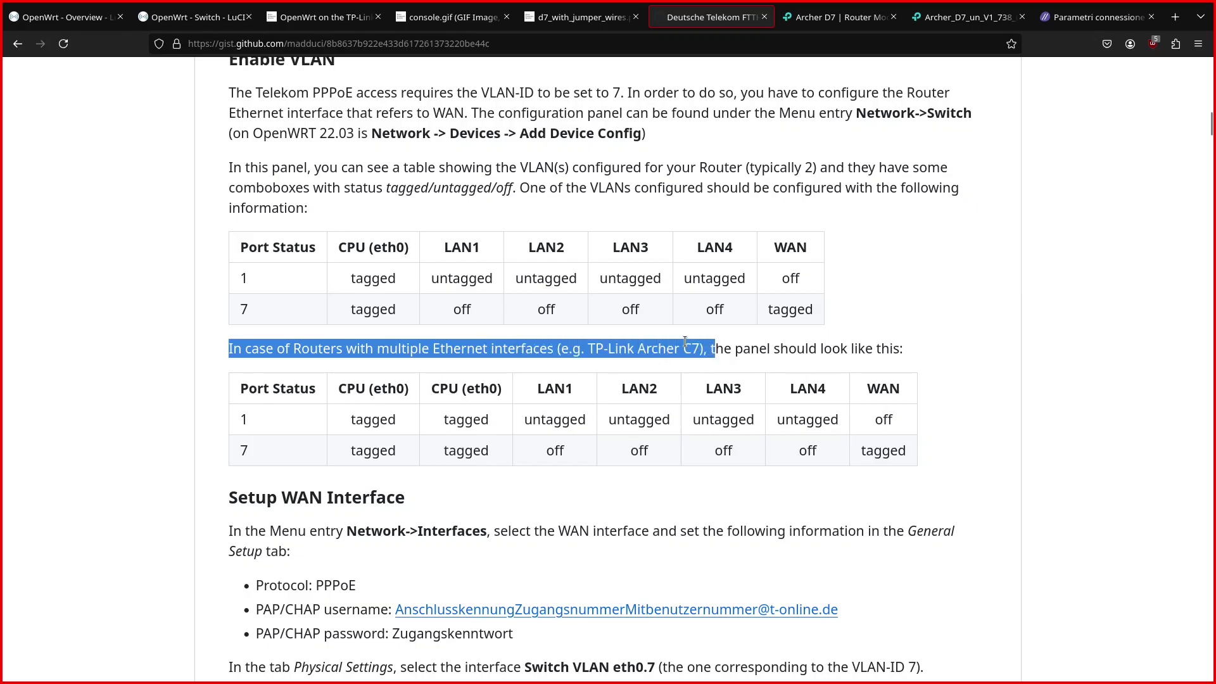
click(710, 349)
Search the web for images of "TP-Link Archer C7" in a new tab and open TP-Link's product page, saving the default cookie settings.
drag(699, 349, 583, 353)
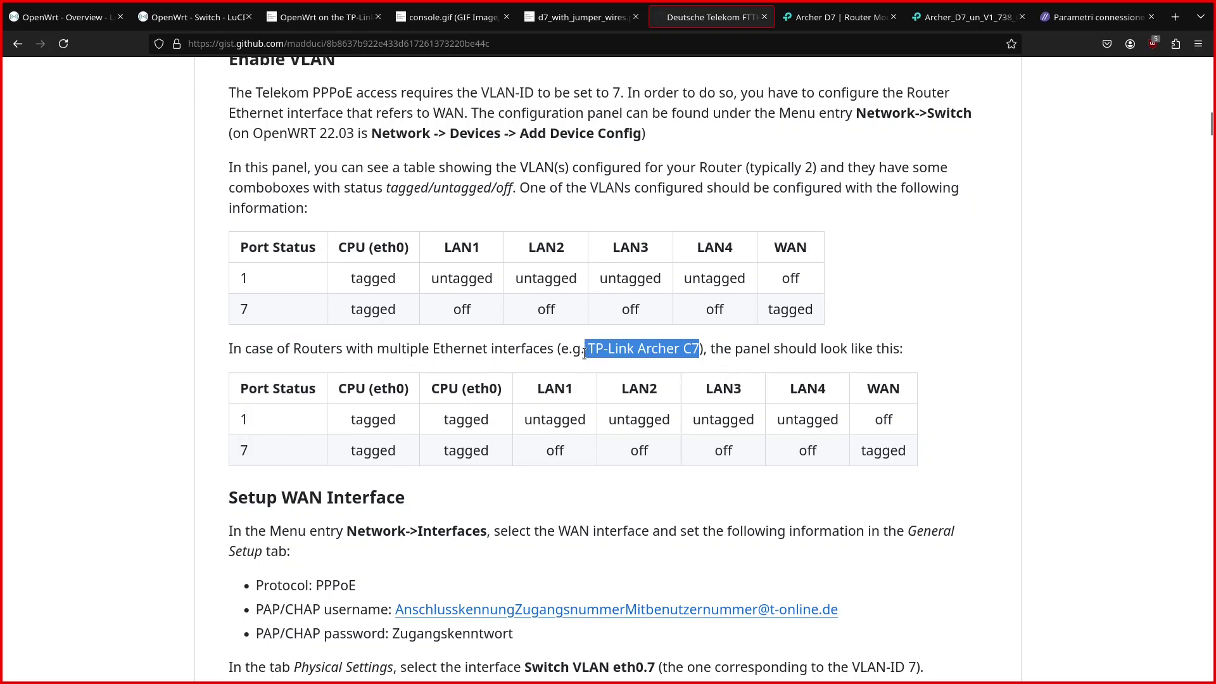
drag(1125, 60, 1175, 17)
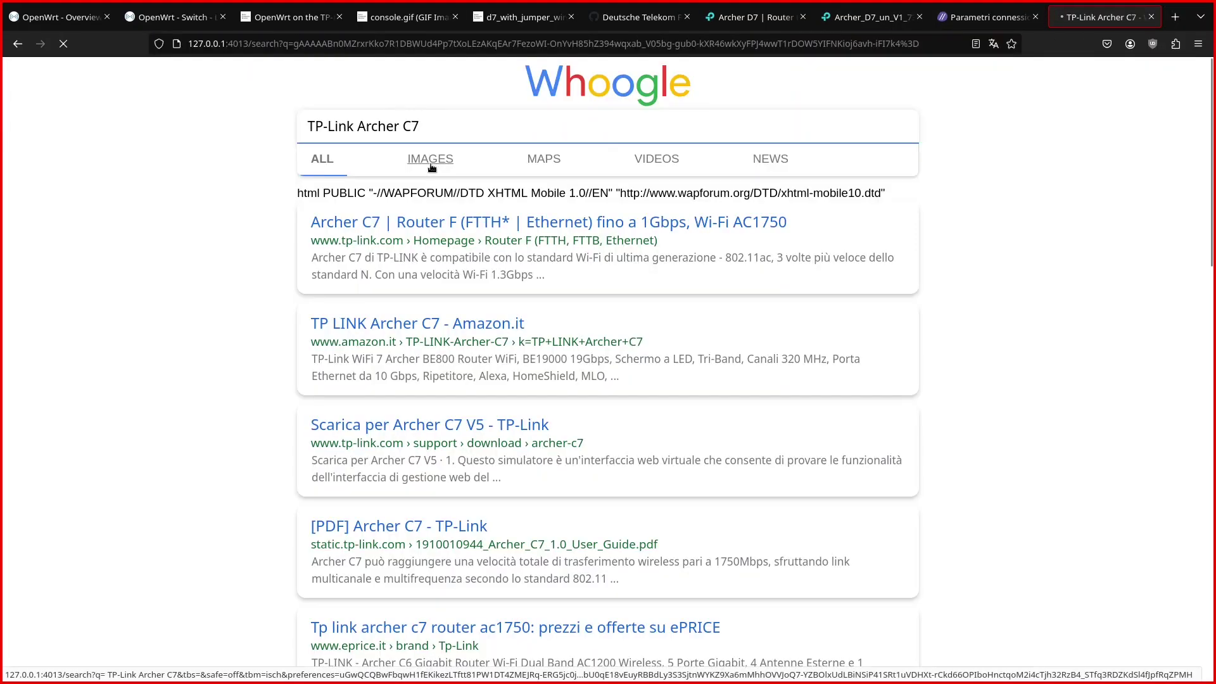
click(430, 162)
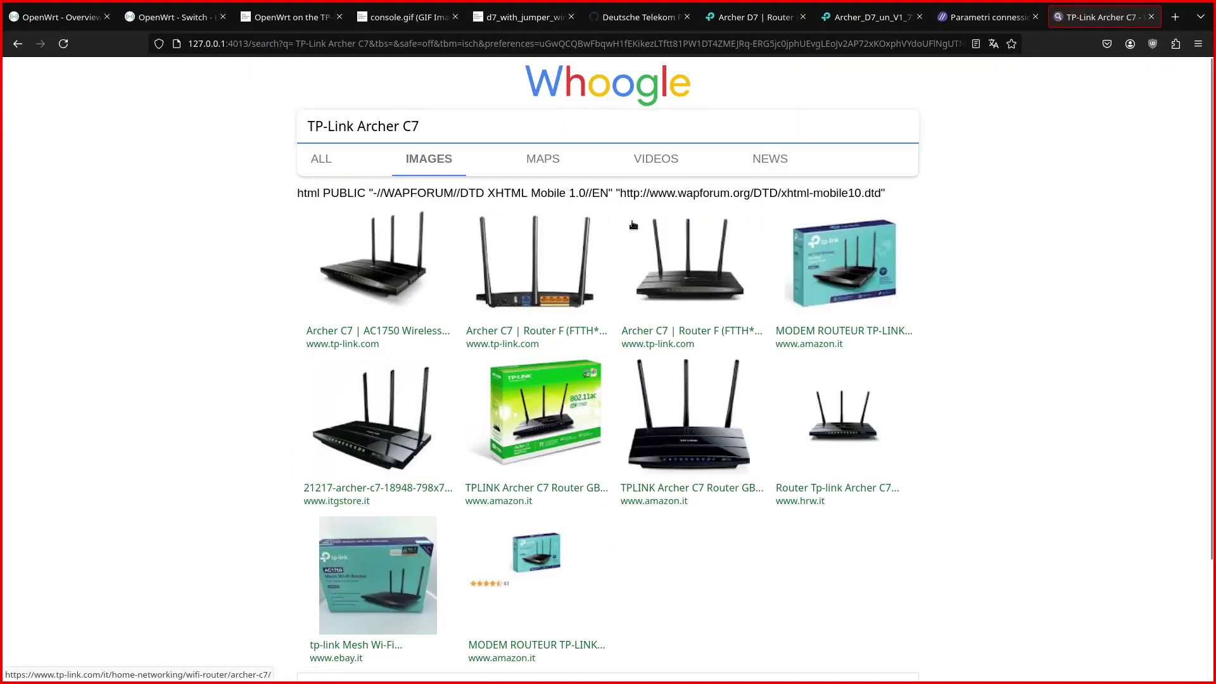
click(528, 275)
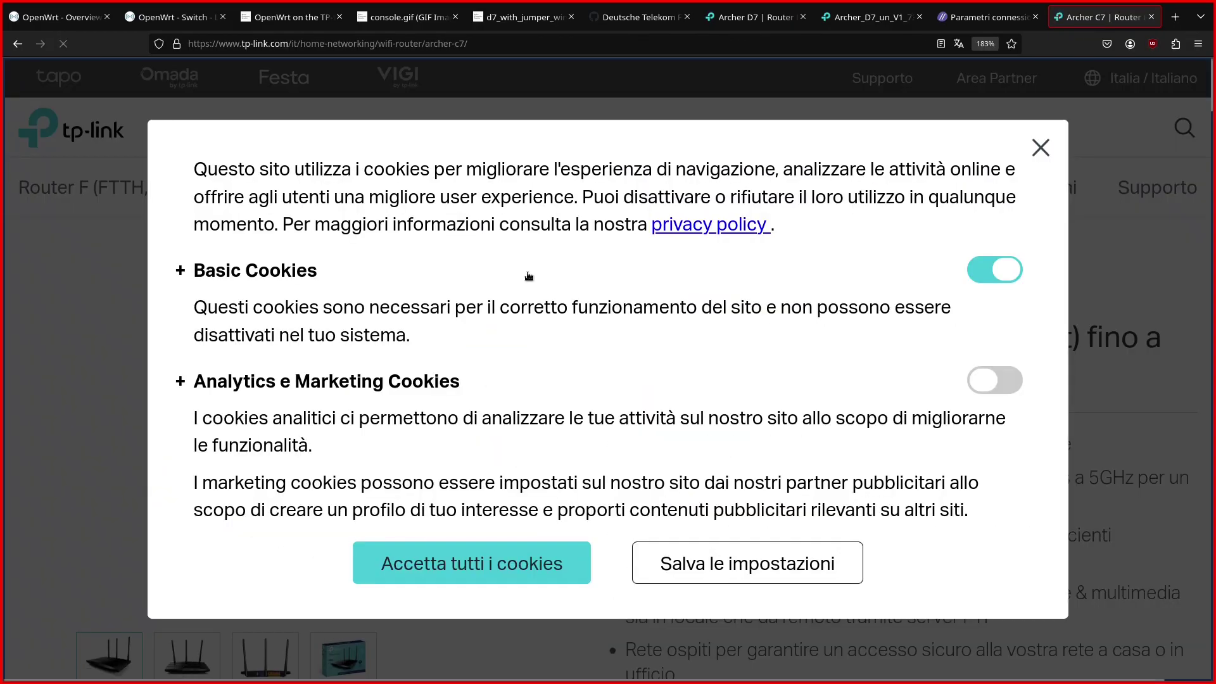
click(747, 562)
View the Archer C7's product photos, including its rear ports, and compare them with the Archer D7's rear photo.
scroll(748, 443, down, 3)
click(343, 443)
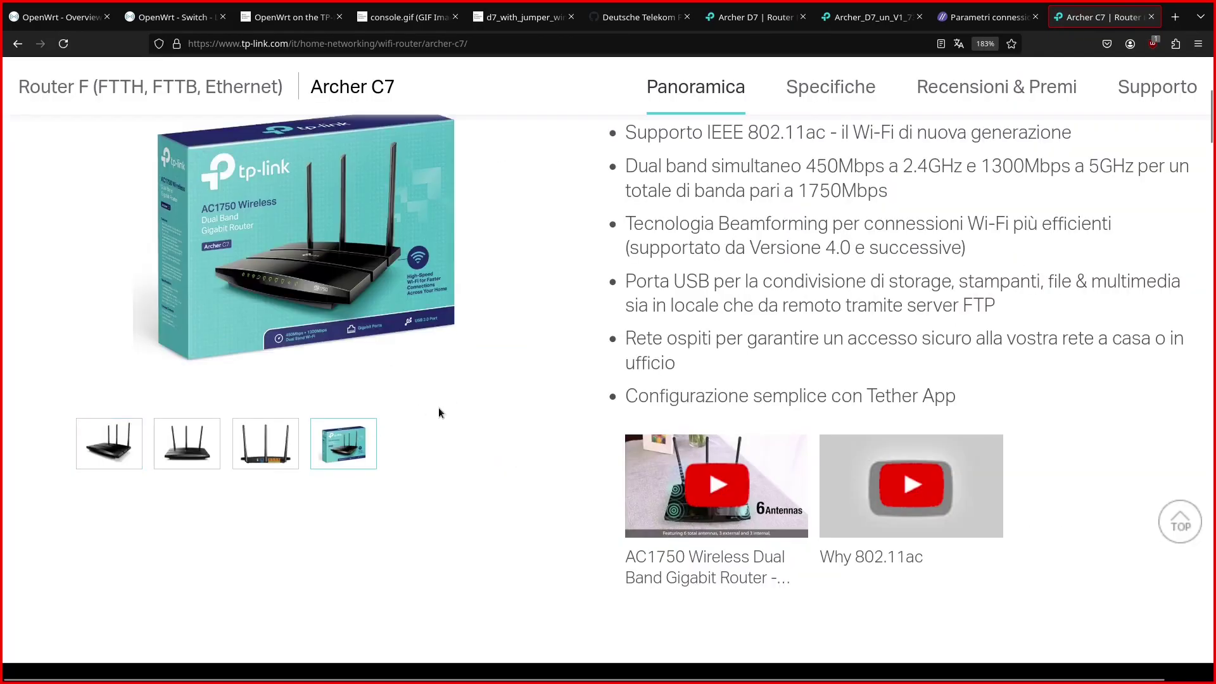
click(269, 446)
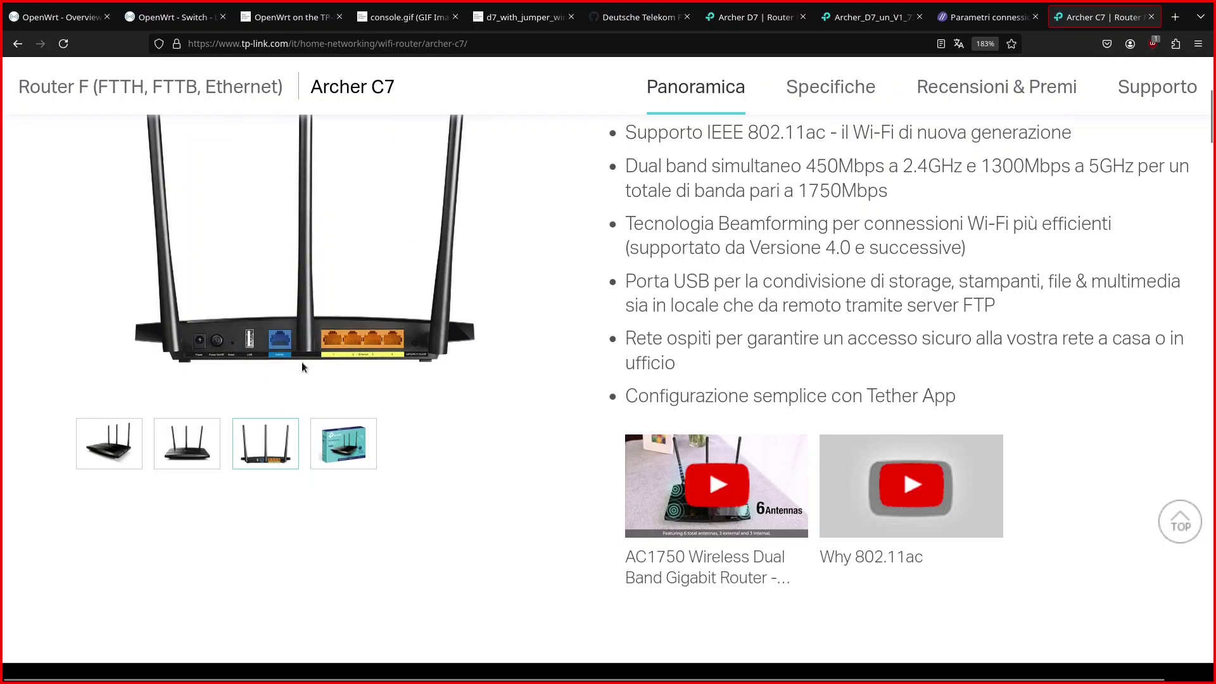
click(362, 443)
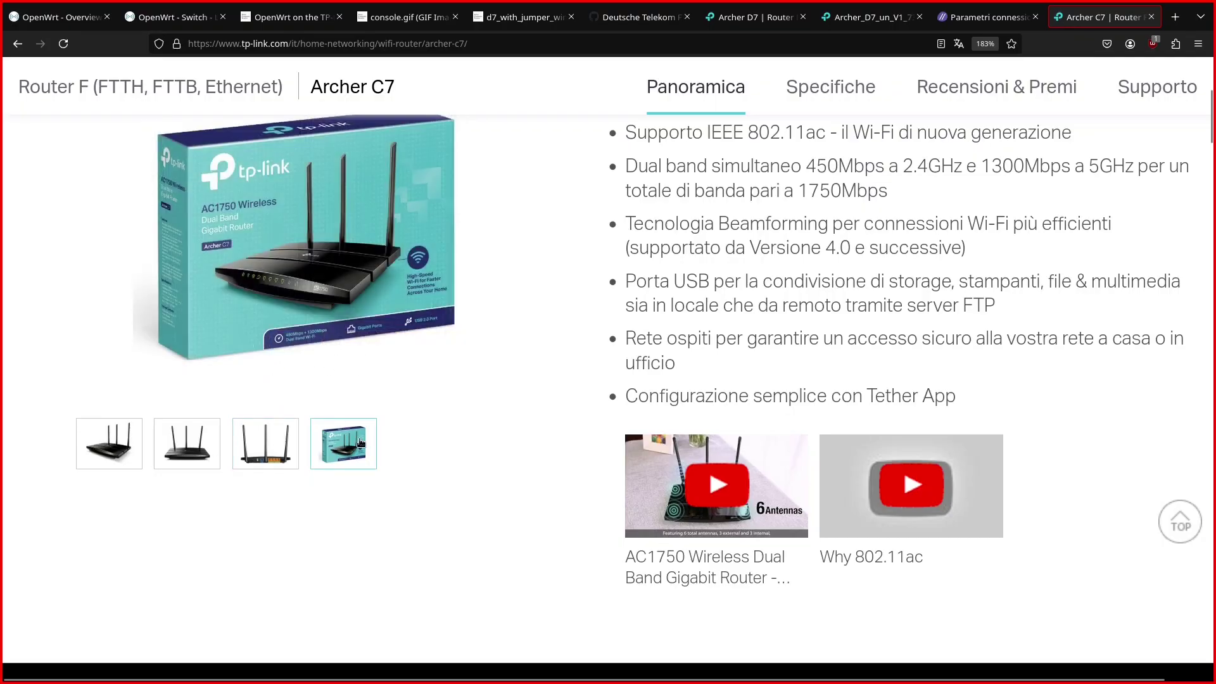
click(118, 446)
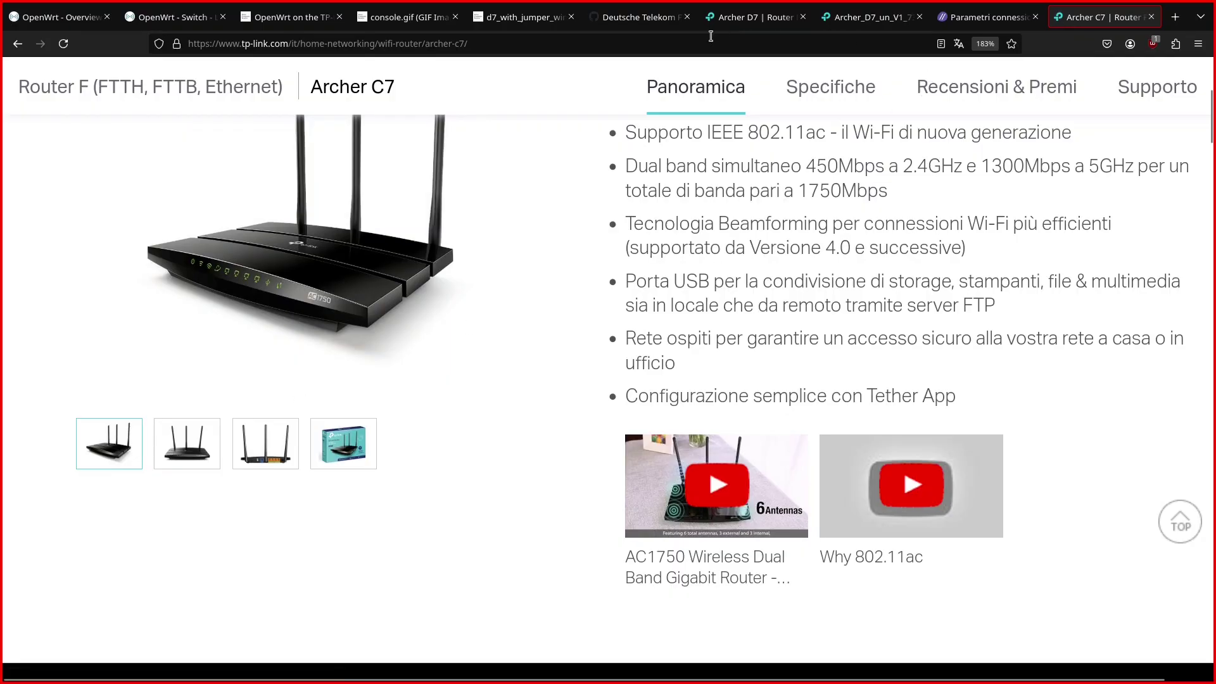
click(873, 17)
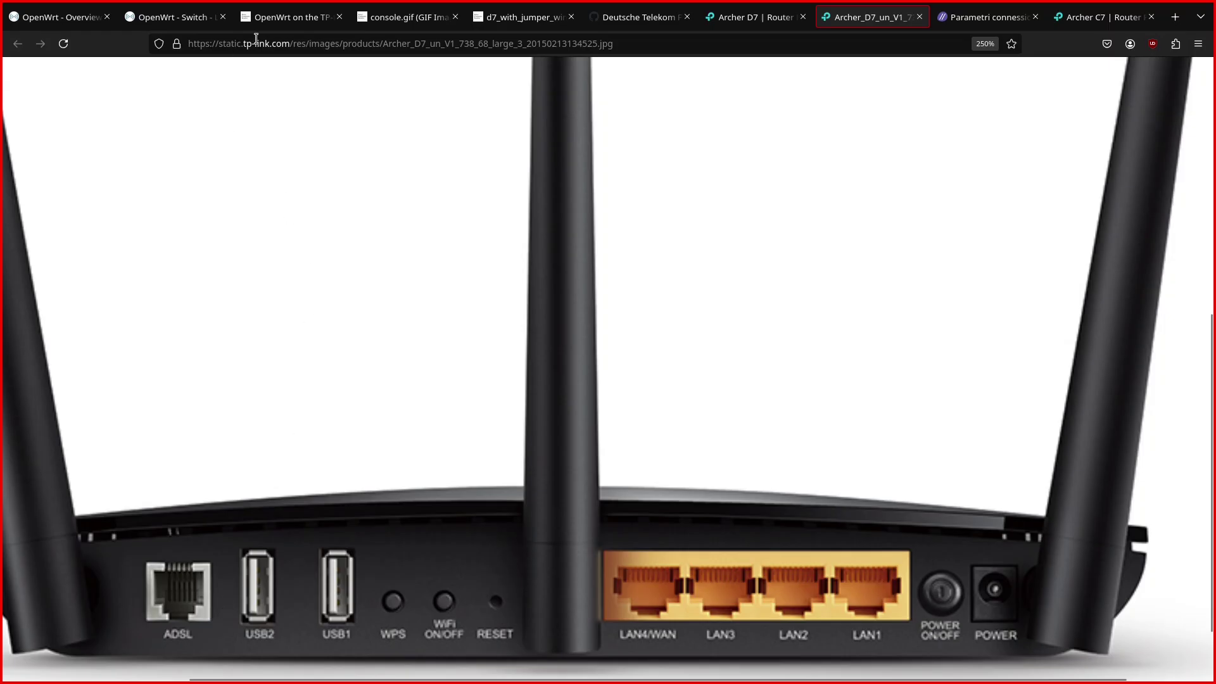
Return to the gist and examine the VLAN table for multi-interface routers, highlighting the tagged WAN and CPU entries of VLAN 7.
key(ctrl+Page_Up)
key(ctrl+Page_Up)
scroll(340, 468, up, 4)
scroll(345, 510, down, 2)
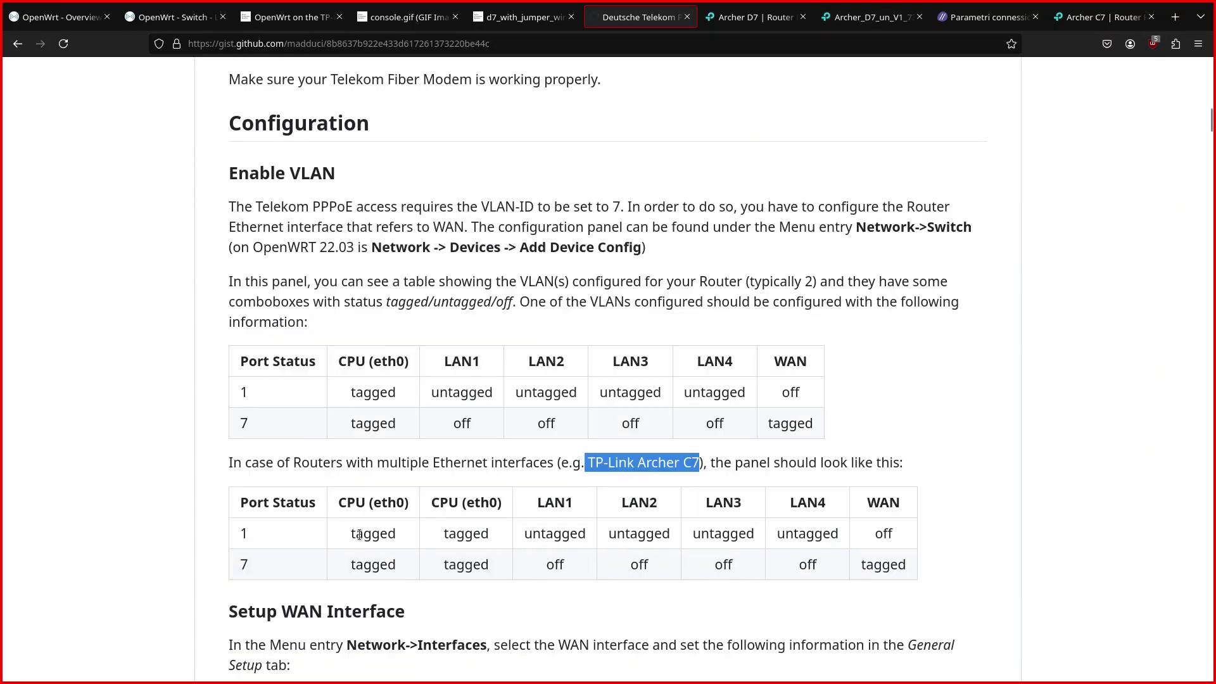
drag(333, 531, 895, 565)
click(925, 538)
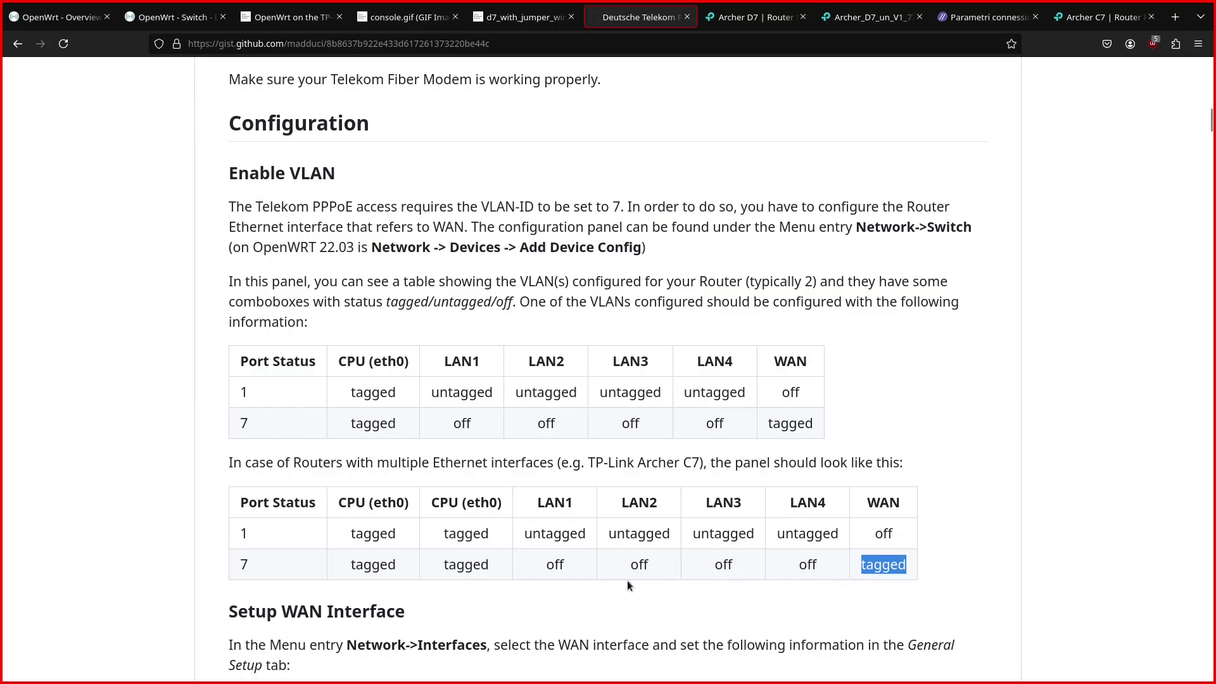
drag(508, 580, 330, 568)
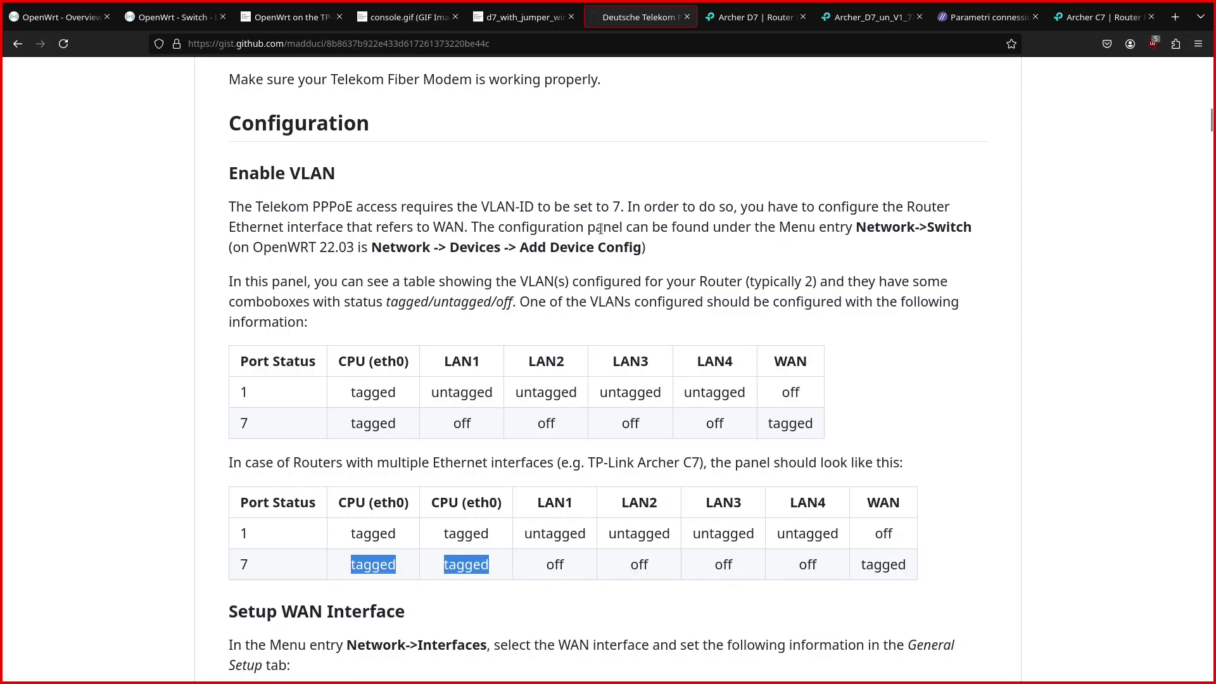
Compare the router's VLAN 835 row in the Switch settings with the VLAN 7 row of the gist's multi-interface table.
click(181, 17)
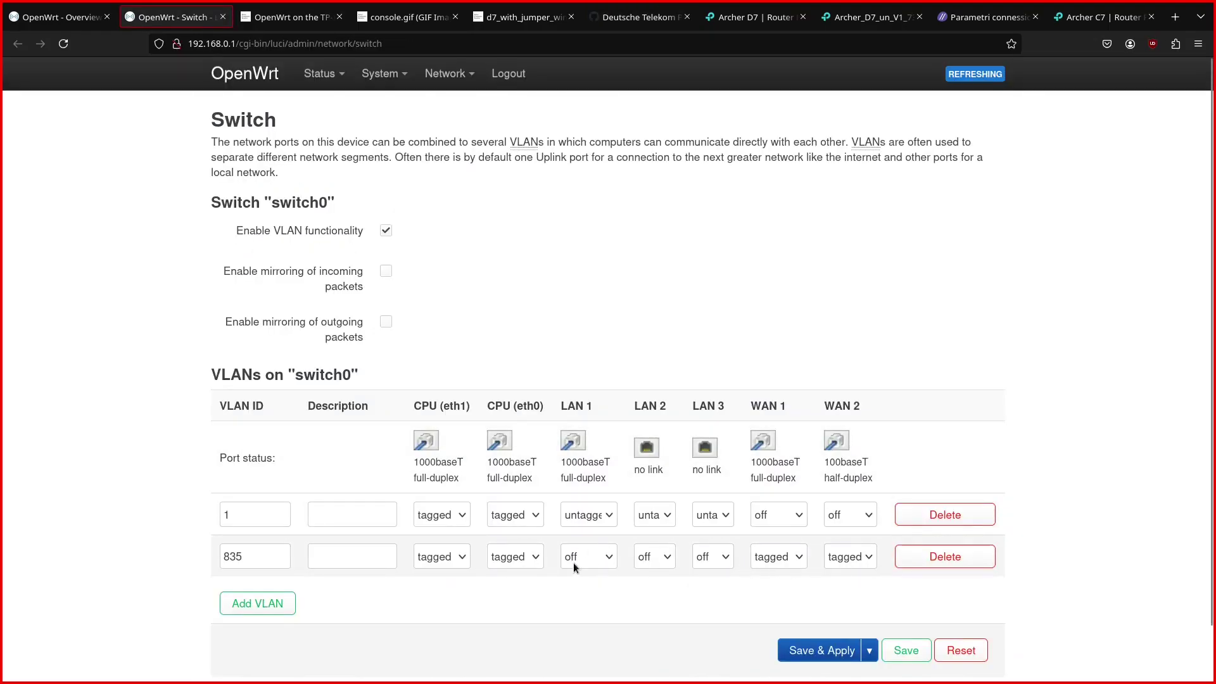
drag(254, 554, 204, 554)
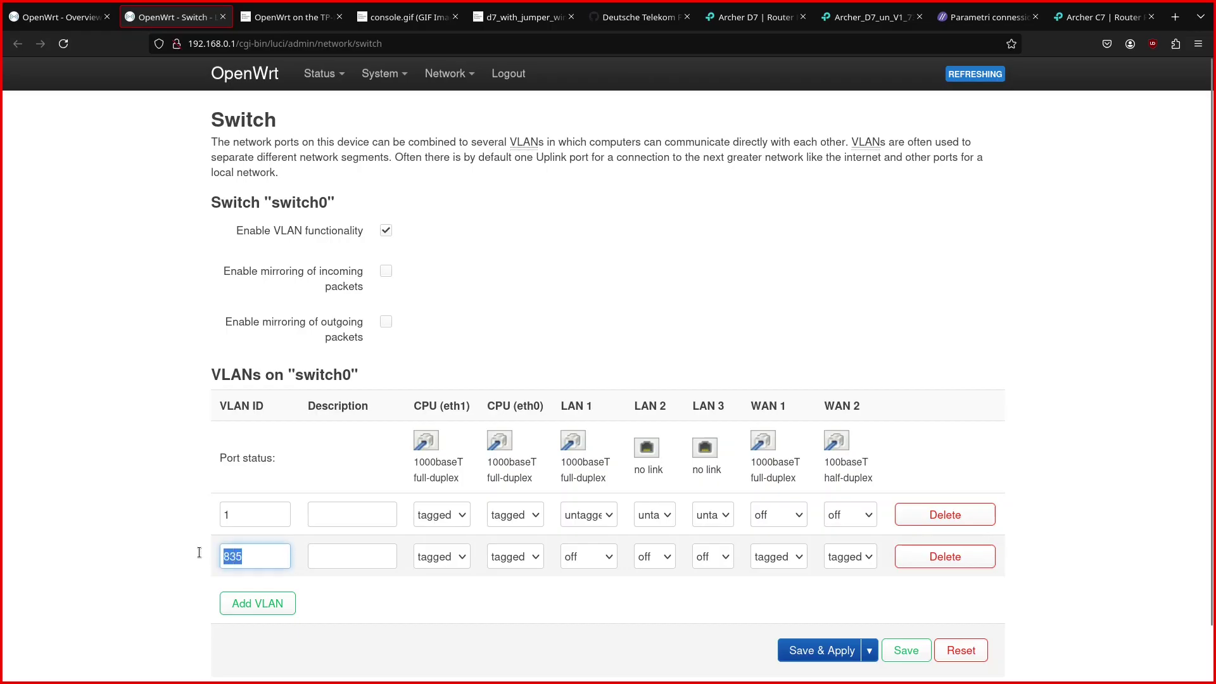
click(618, 19)
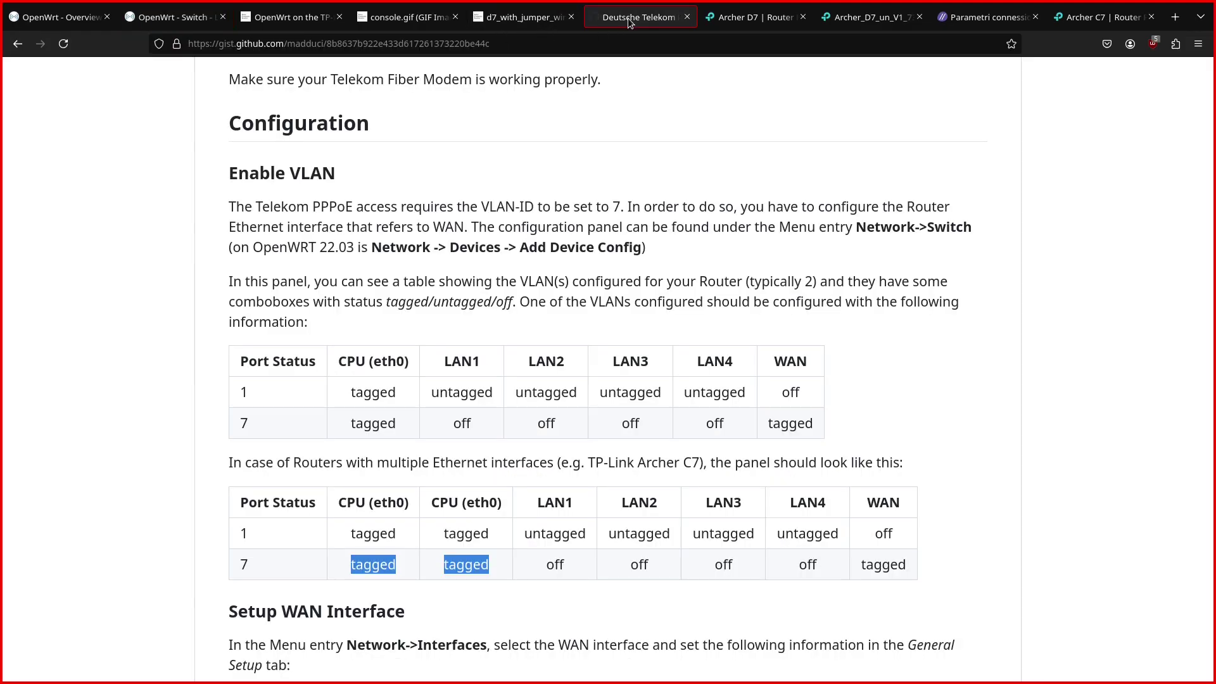
click(247, 557)
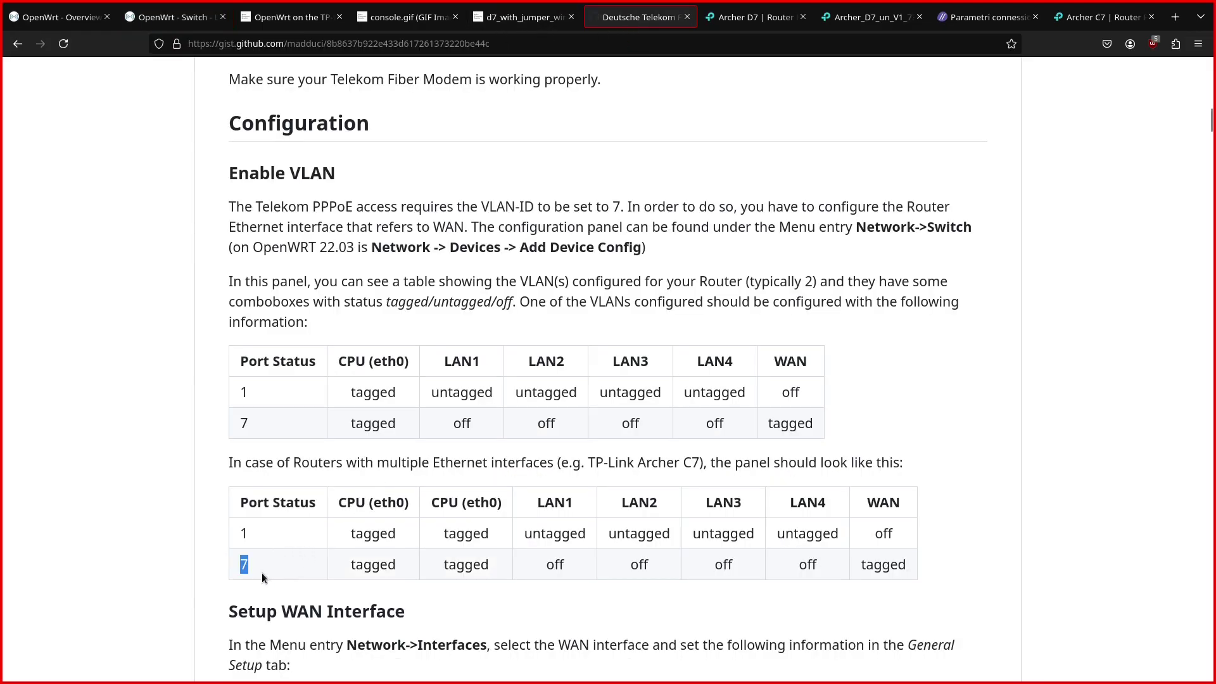
drag(261, 573, 904, 558)
click(904, 558)
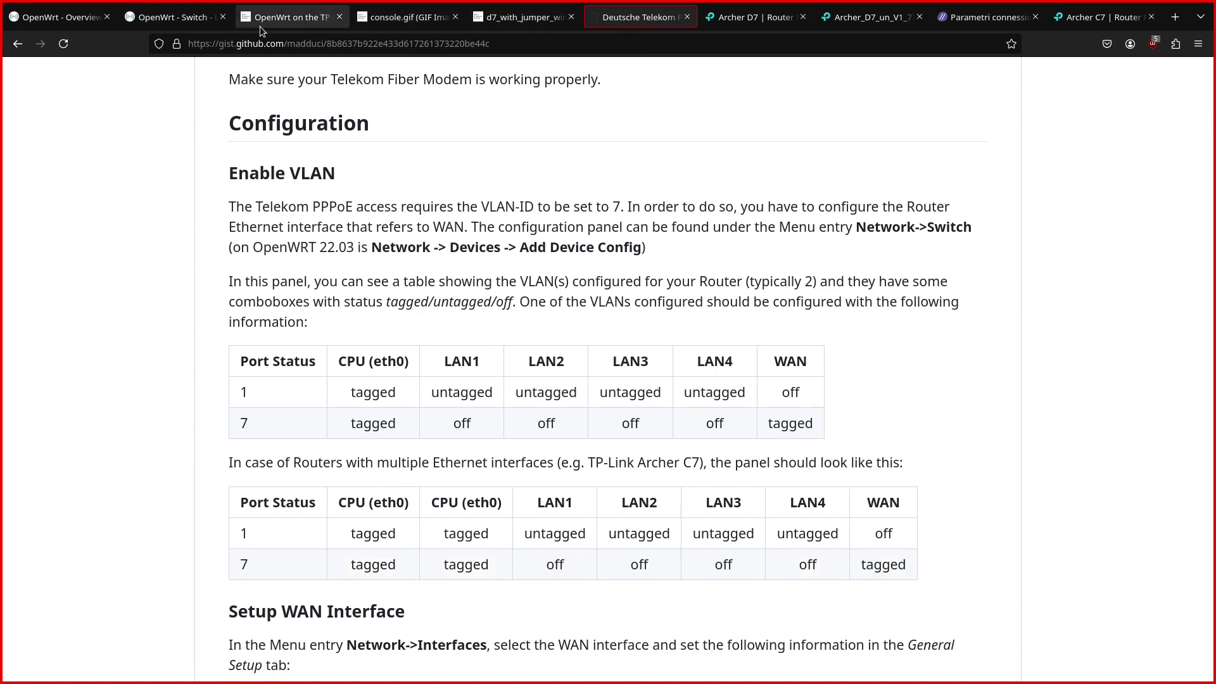
Open the router's network Interfaces page in a new tab and review the wan interface's general settings, dismissing them without changes.
click(172, 17)
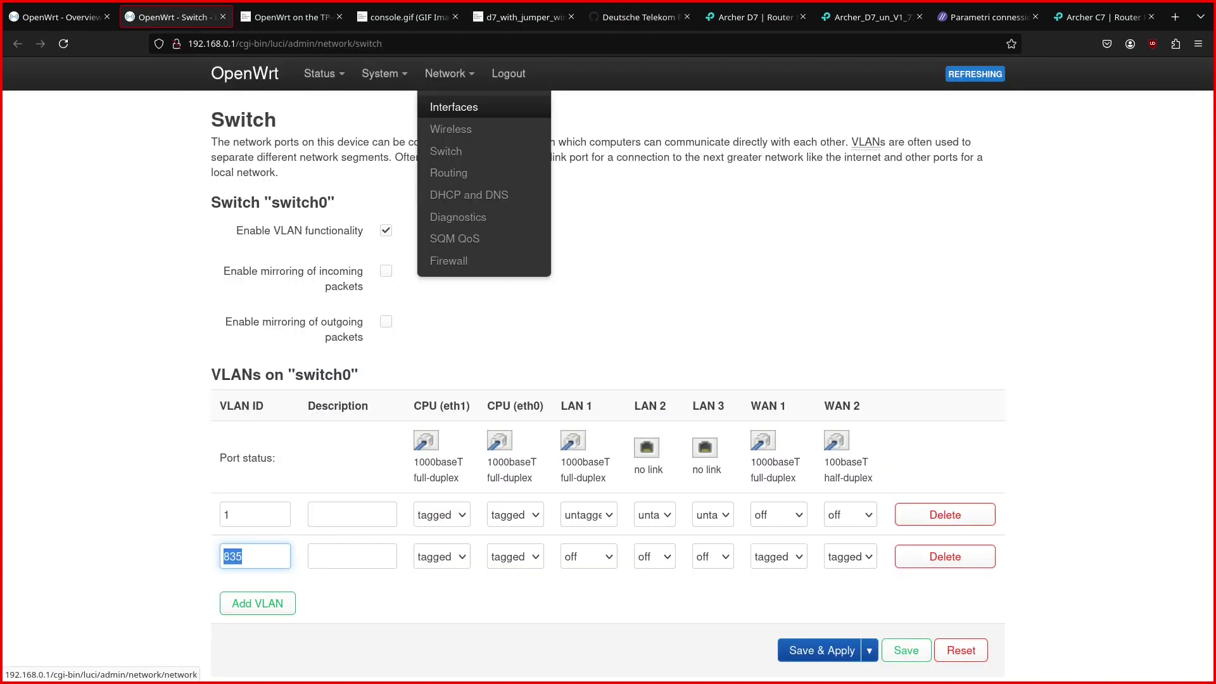
middle_click(461, 108)
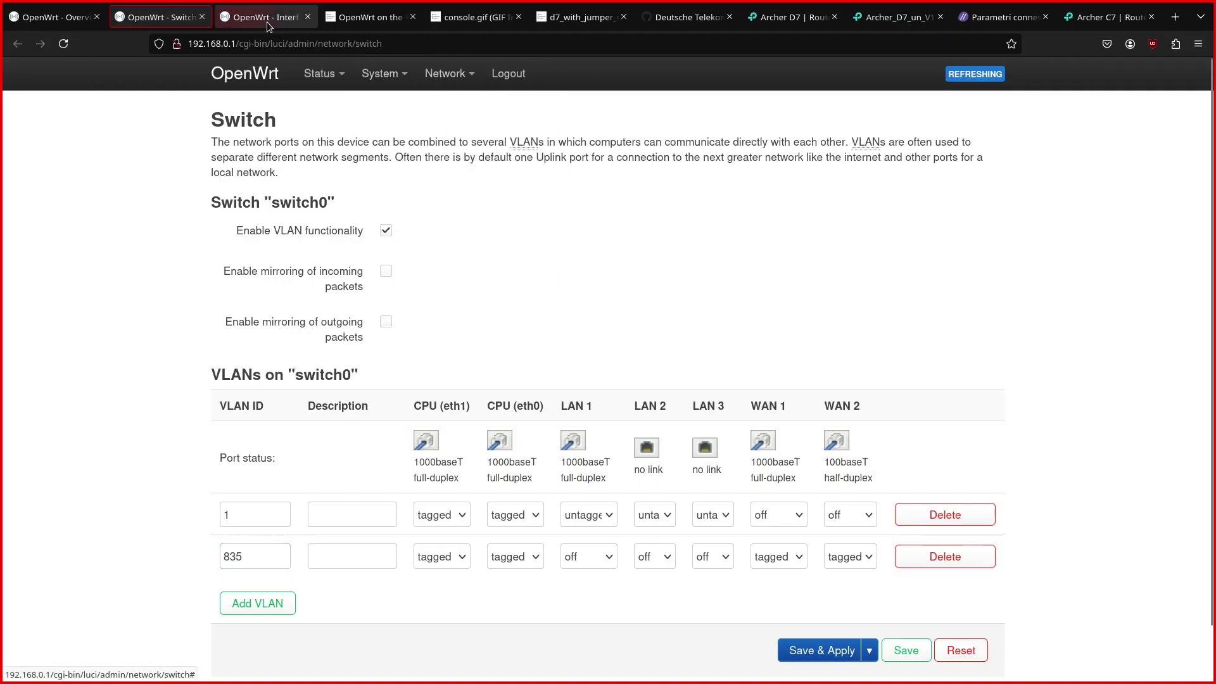
click(260, 17)
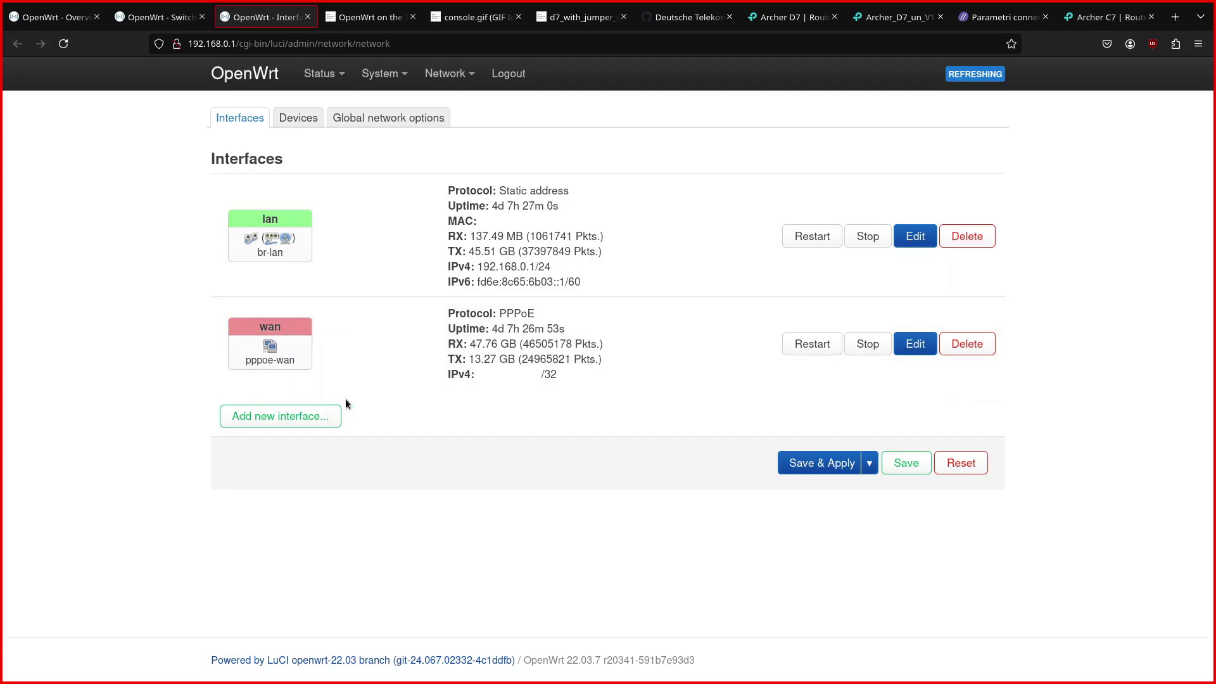
click(921, 346)
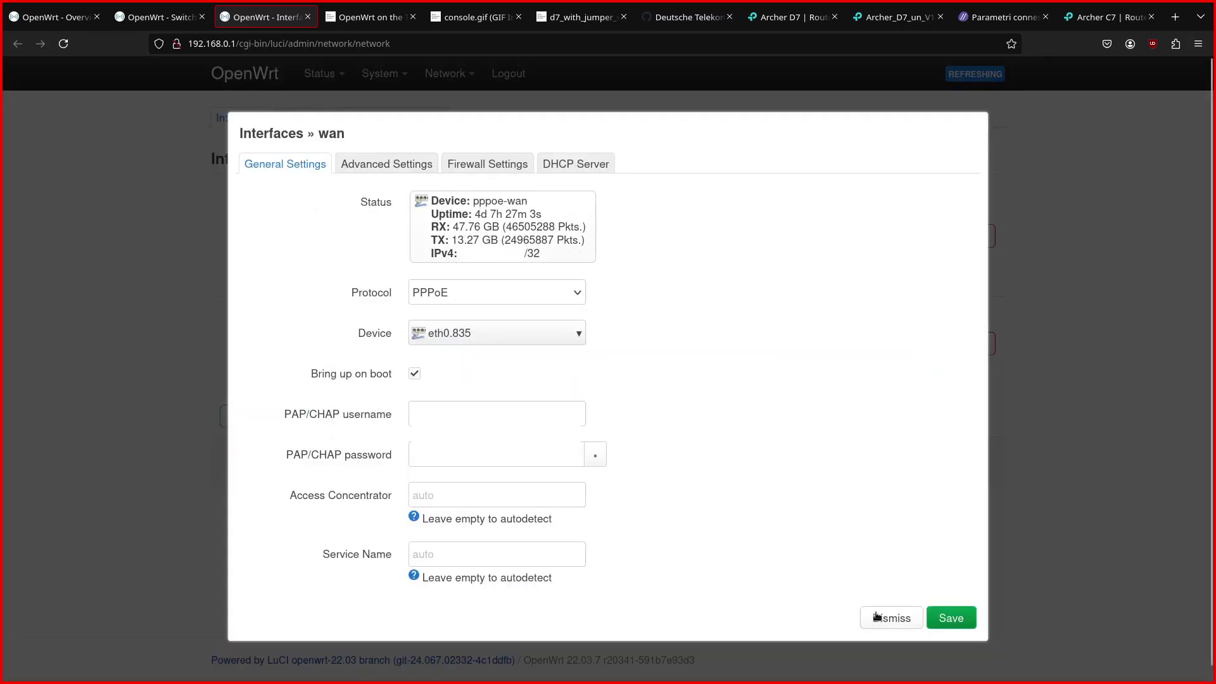
click(877, 616)
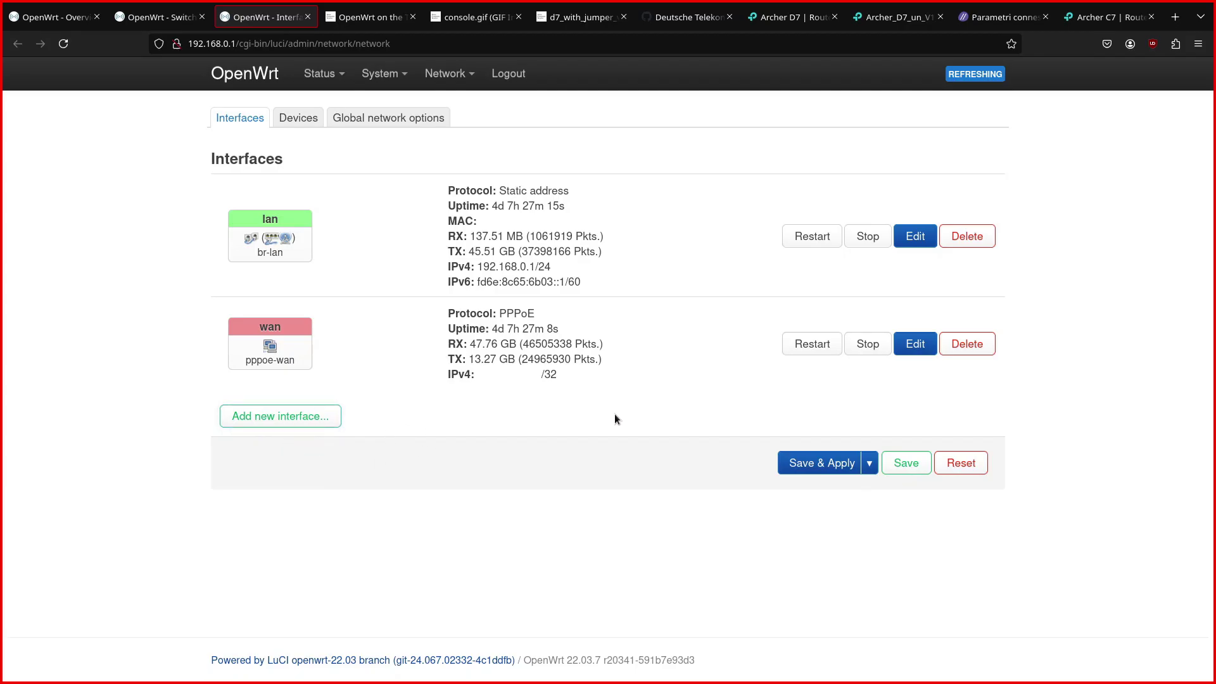
Open the wan interface's settings for editing and examine the available protocols around the selected PPPoE option.
click(917, 346)
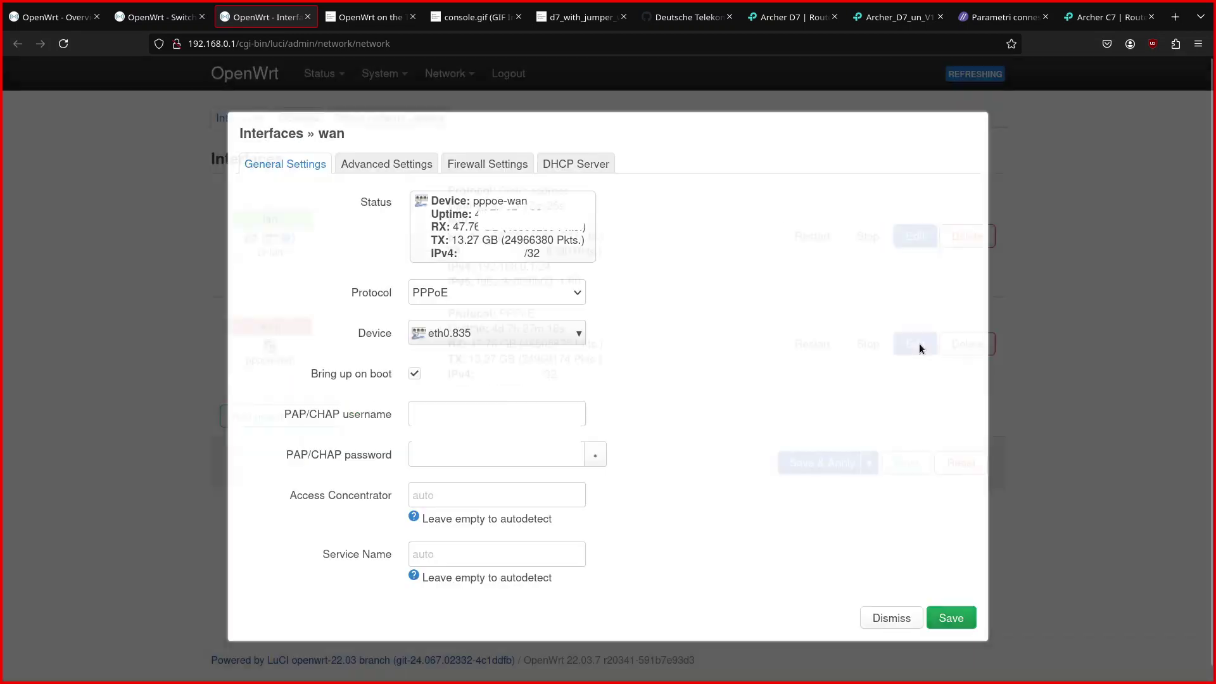
click(564, 294)
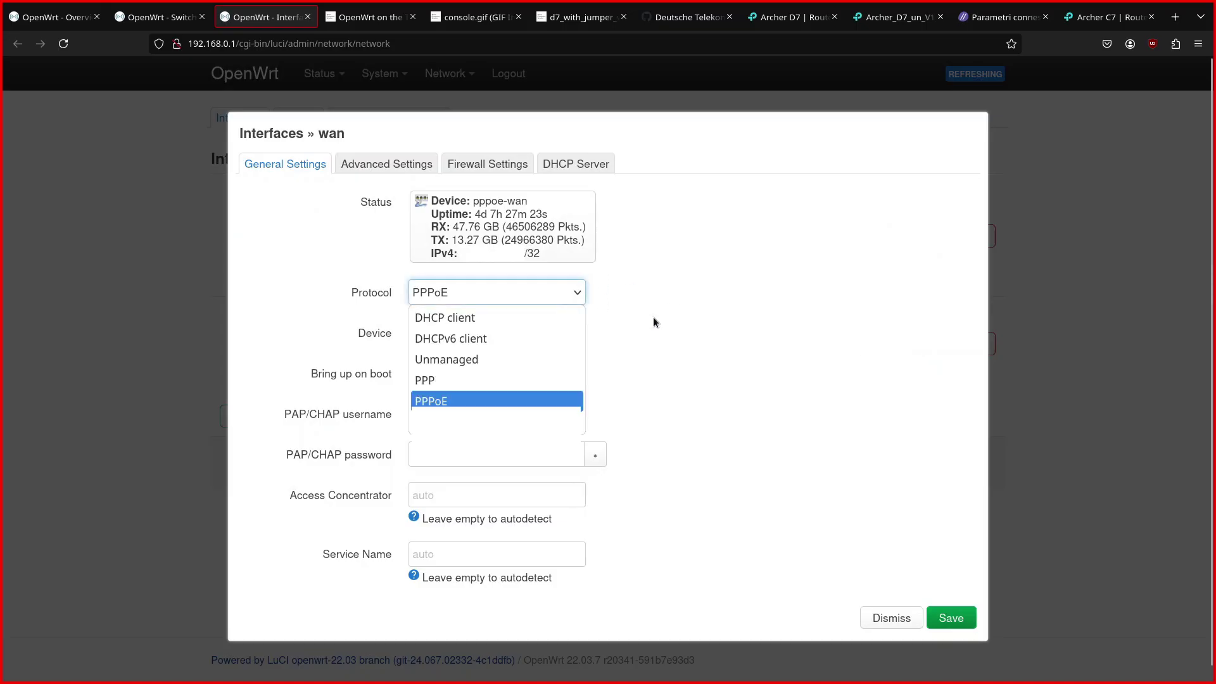
key(Home)
click(674, 328)
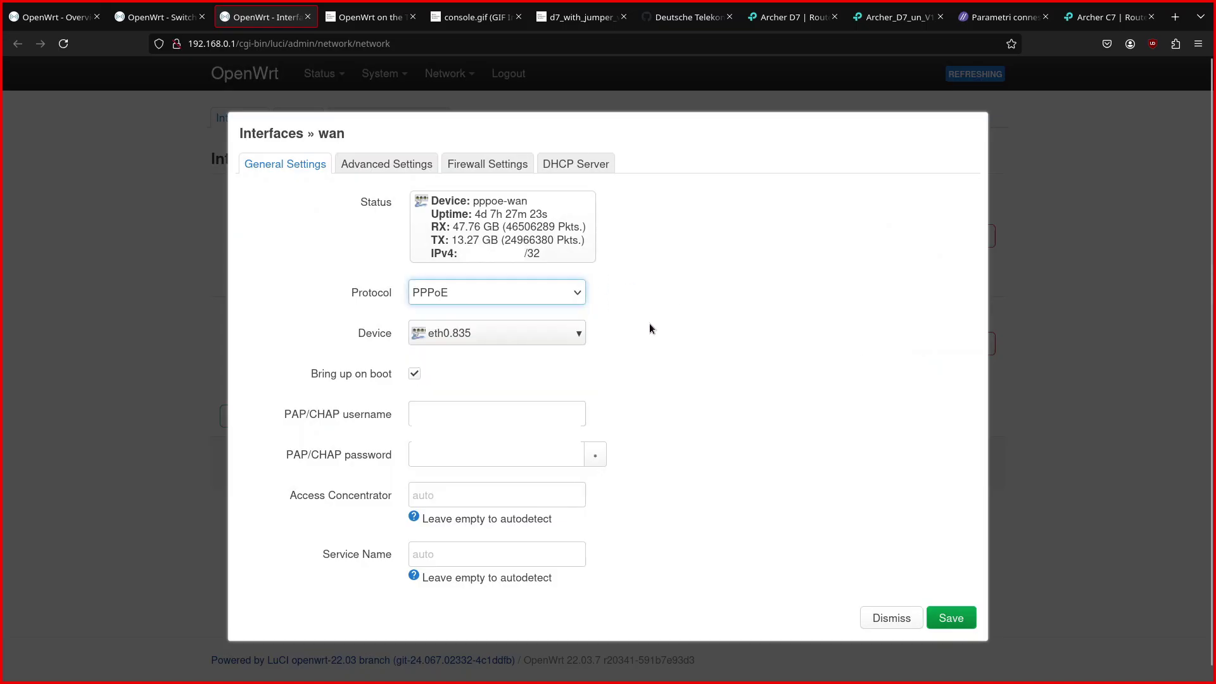
click(558, 302)
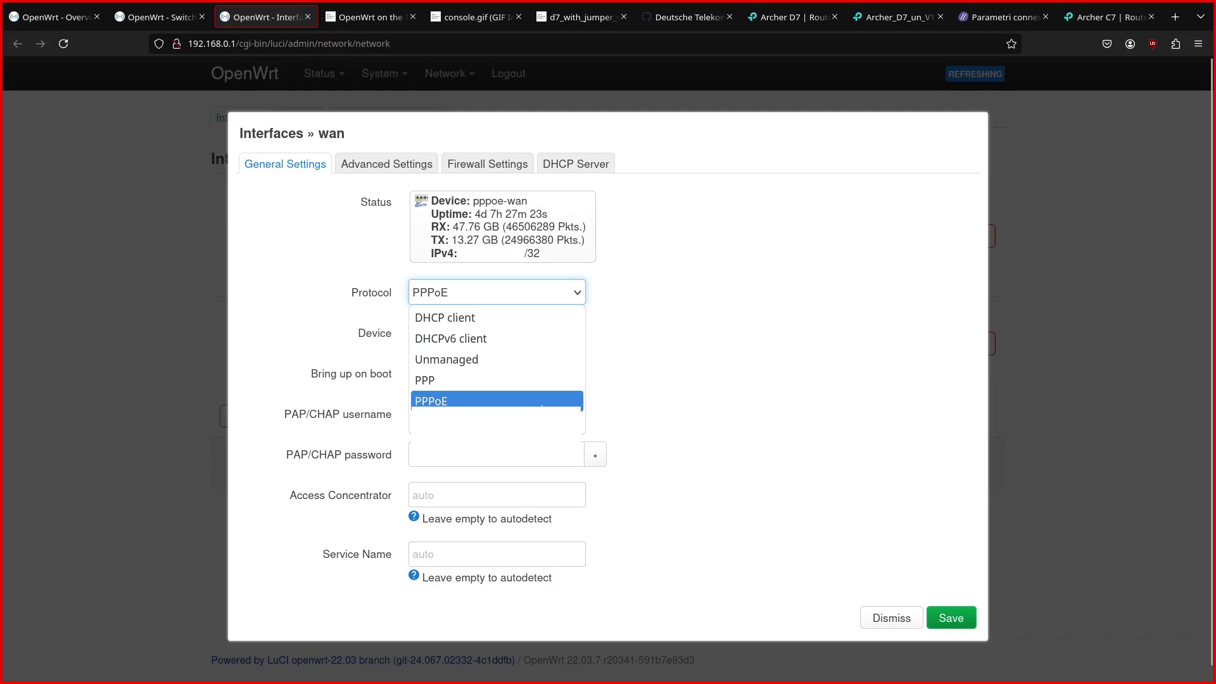
click(752, 364)
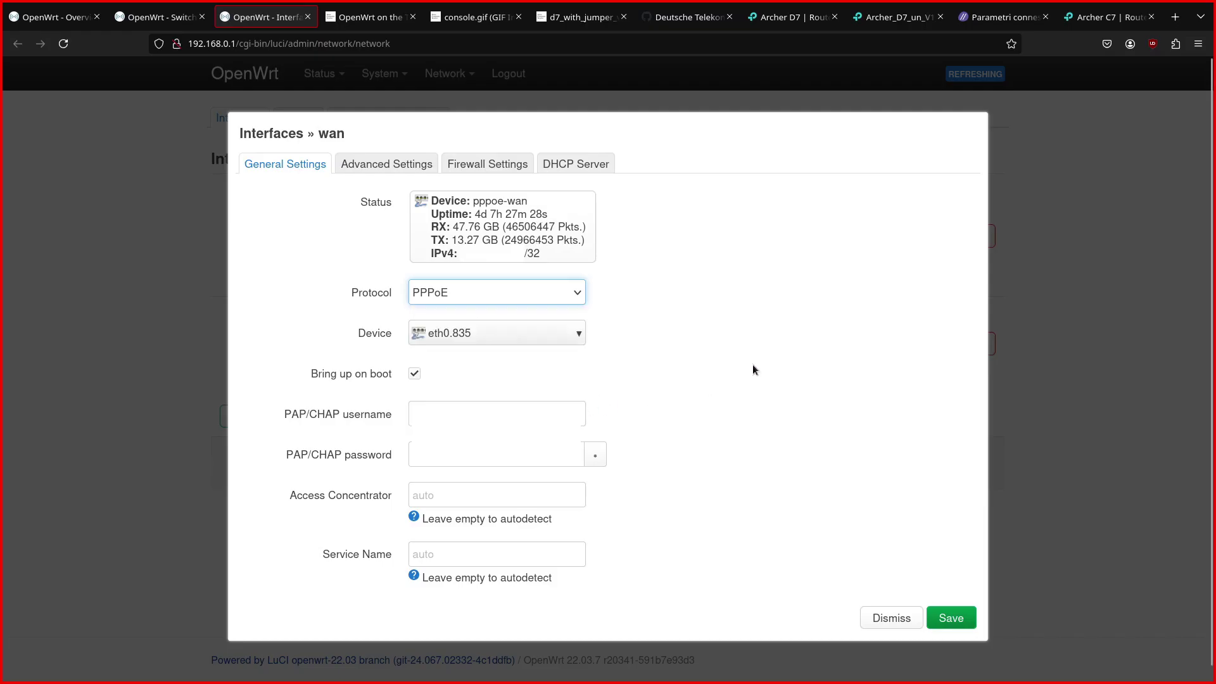
Examine the wan interface's device choices around eth0.835 and its advanced settings, then dismiss the dialog without changes.
click(573, 330)
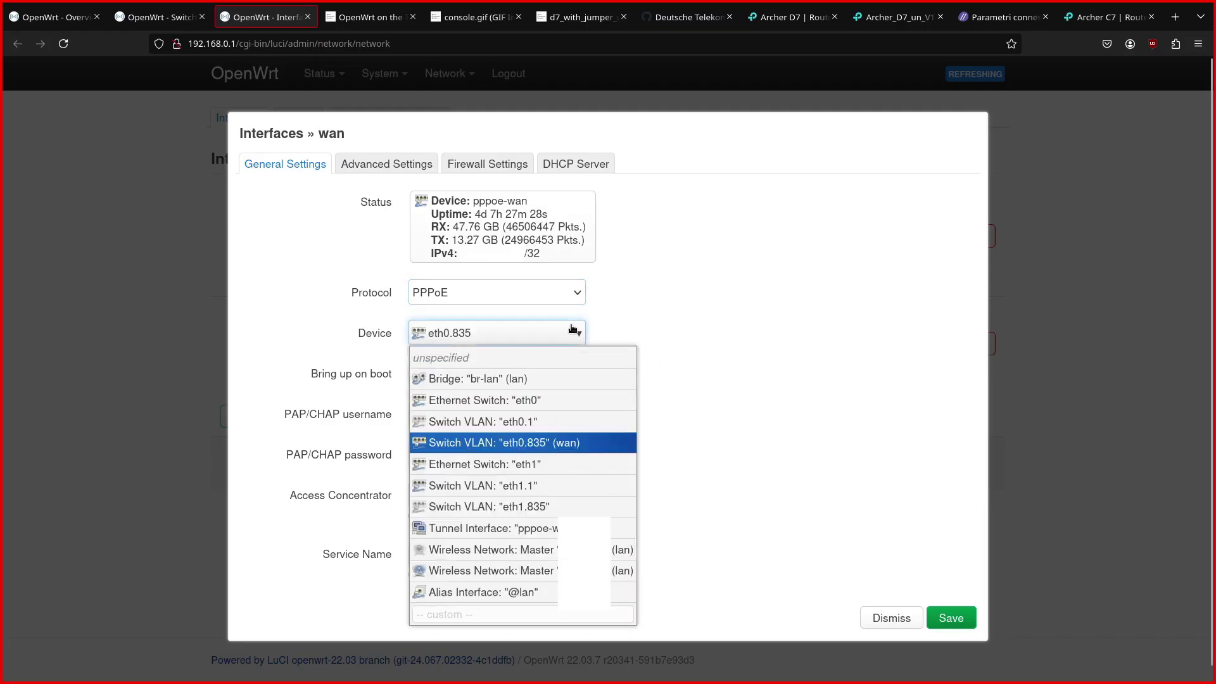
click(742, 326)
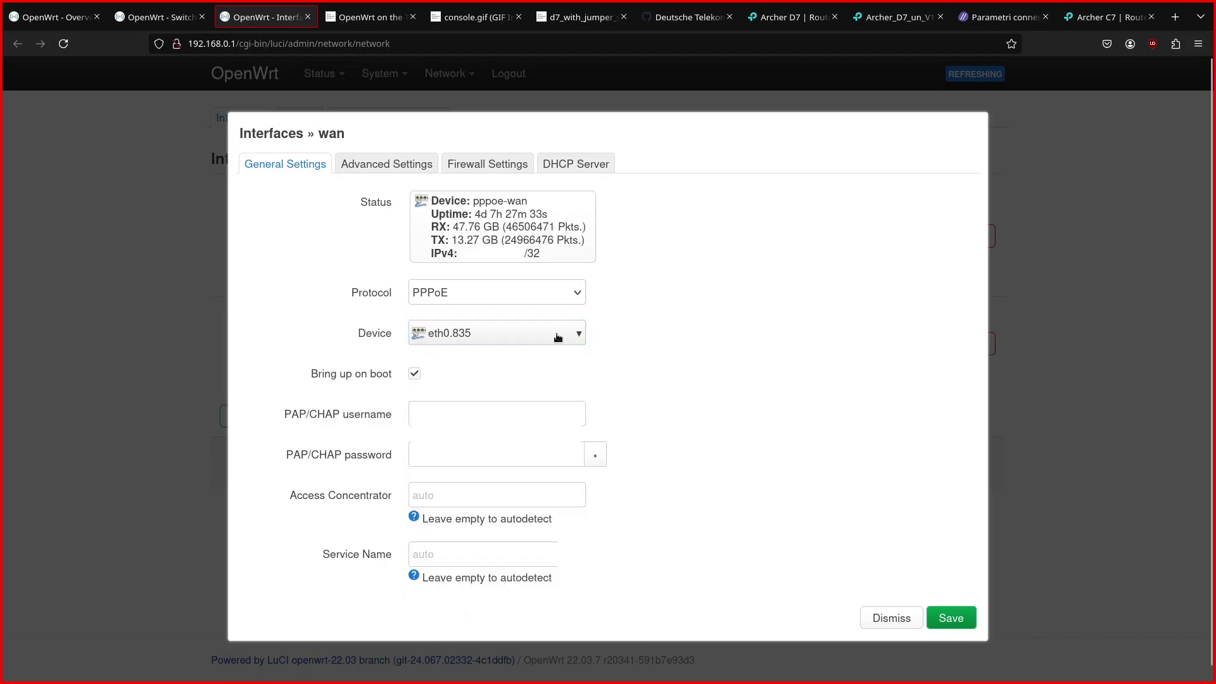
click(524, 333)
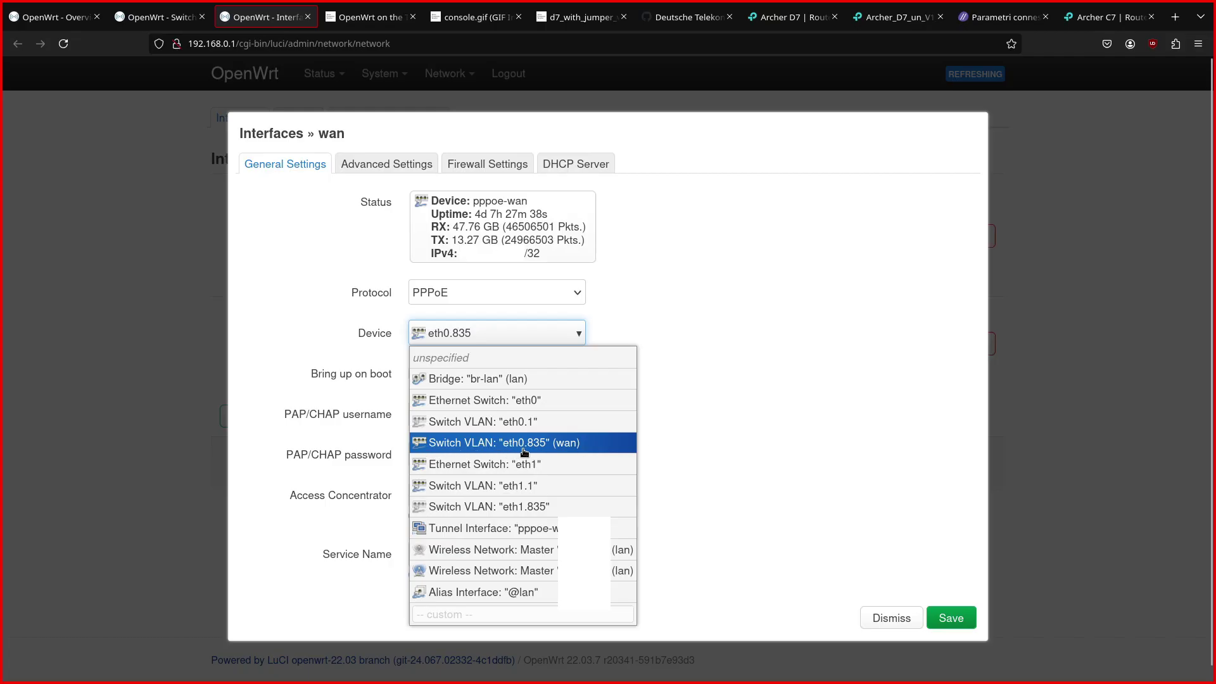
click(715, 428)
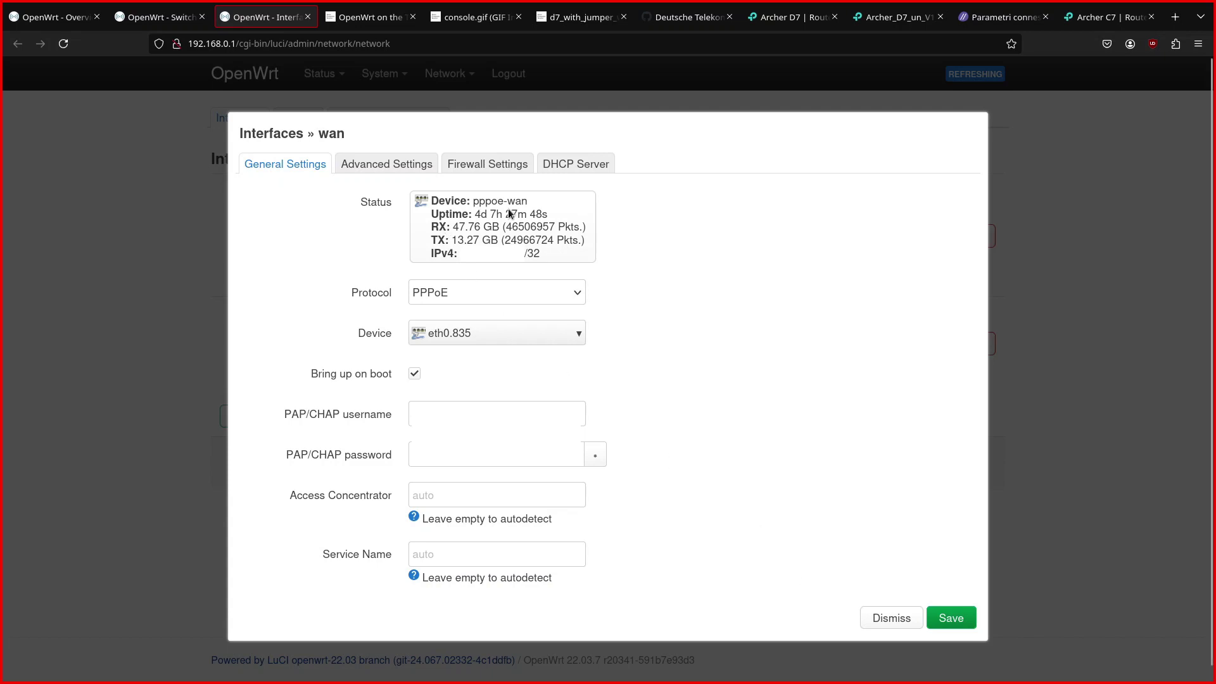
click(394, 164)
click(895, 618)
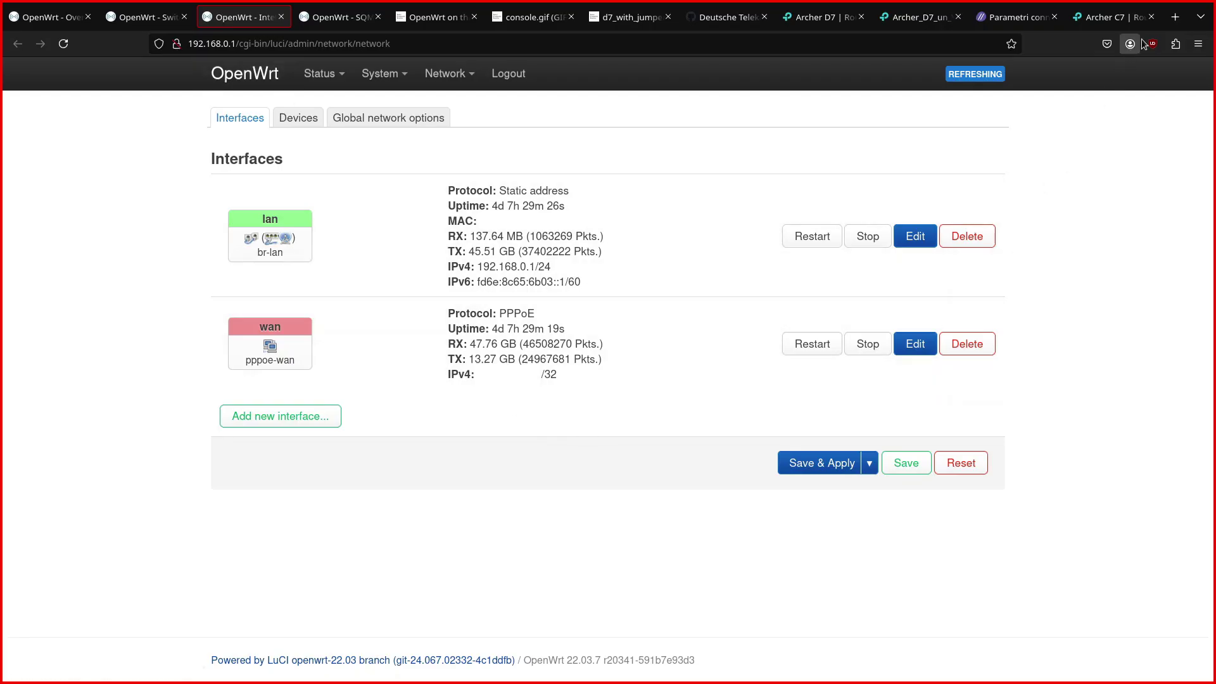
Search the web for "speed test" in a new tab, open Ookla's Speedtest site and accept its cookies.
key(ctrl+t)
text(s)
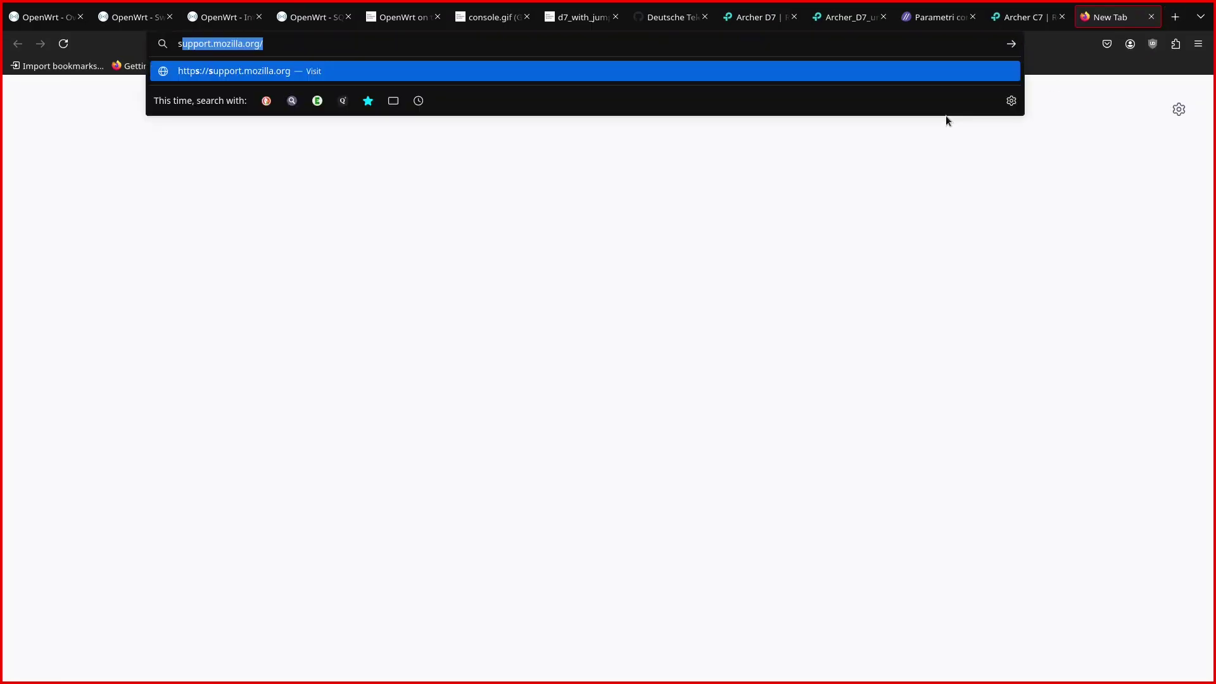
text(peed test)
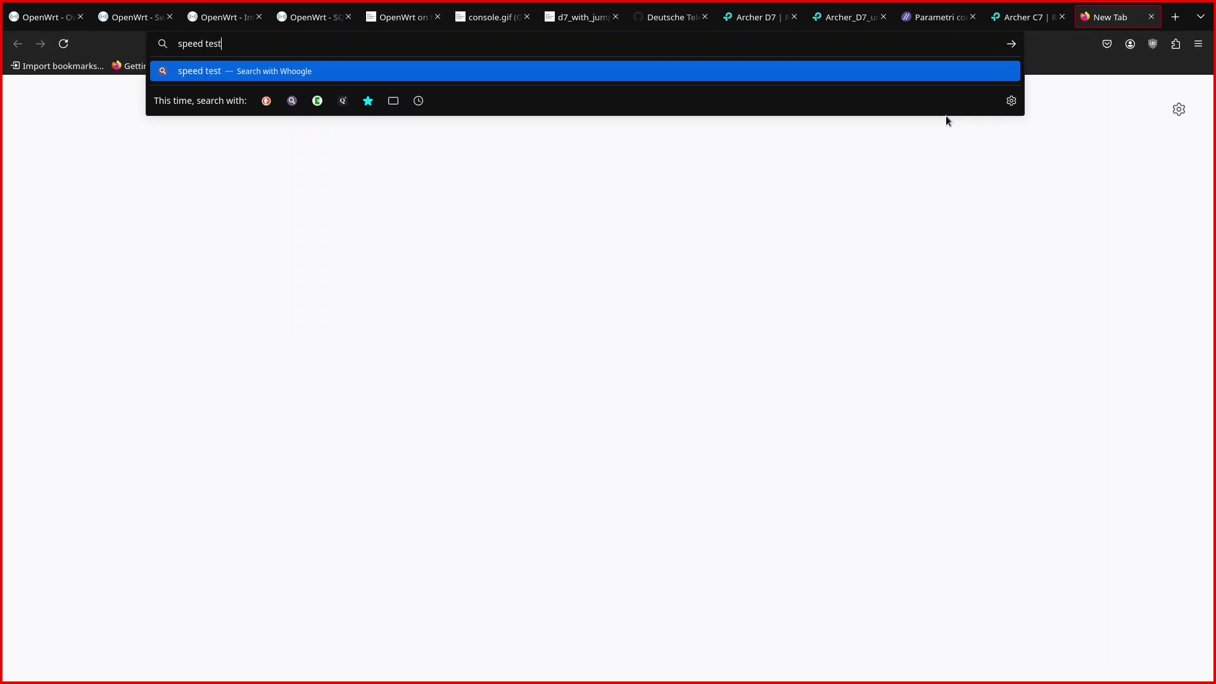
key(Return)
click(914, 201)
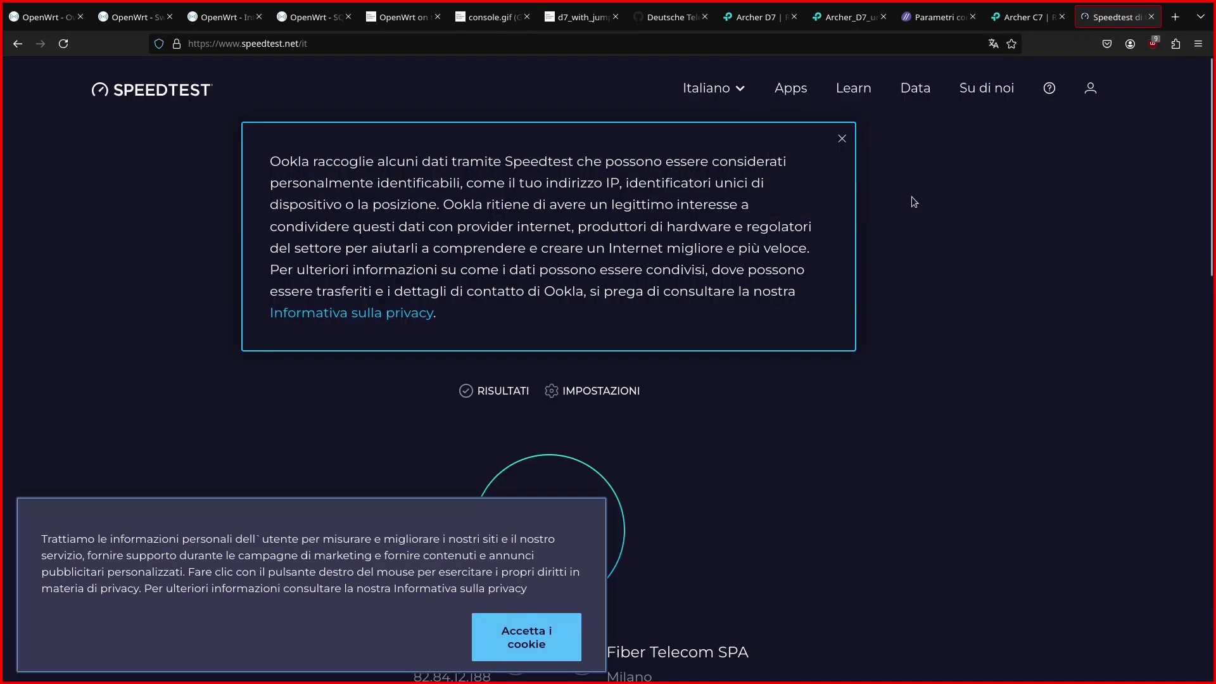
click(580, 630)
scroll(697, 547, down, 3)
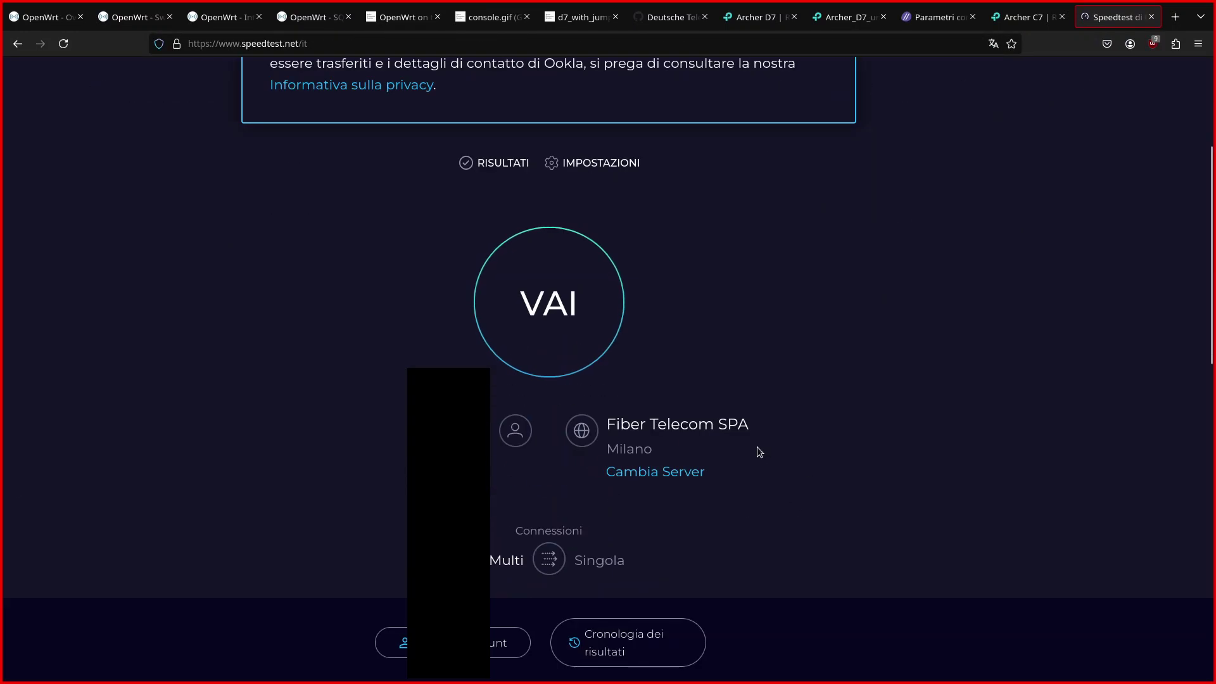
Select the Cloudfire server in Milano, run the speed test and highlight the download result.
click(640, 473)
scroll(435, 479, down, 2)
scroll(505, 475, up, 2)
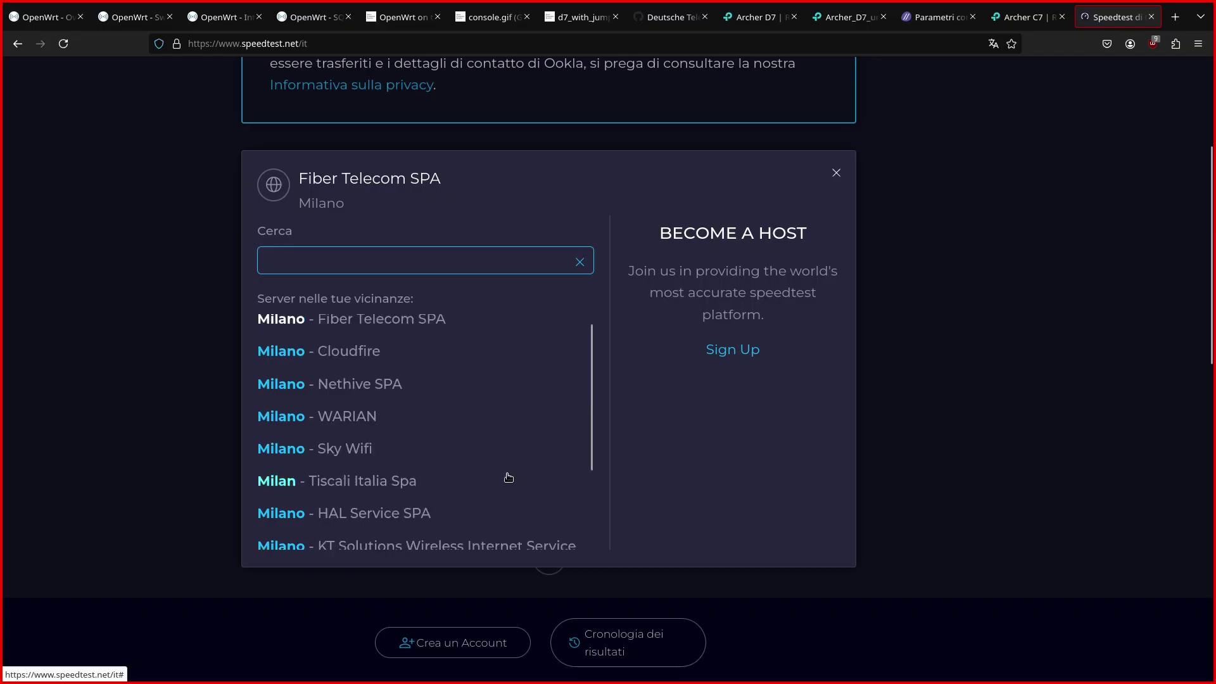
click(353, 353)
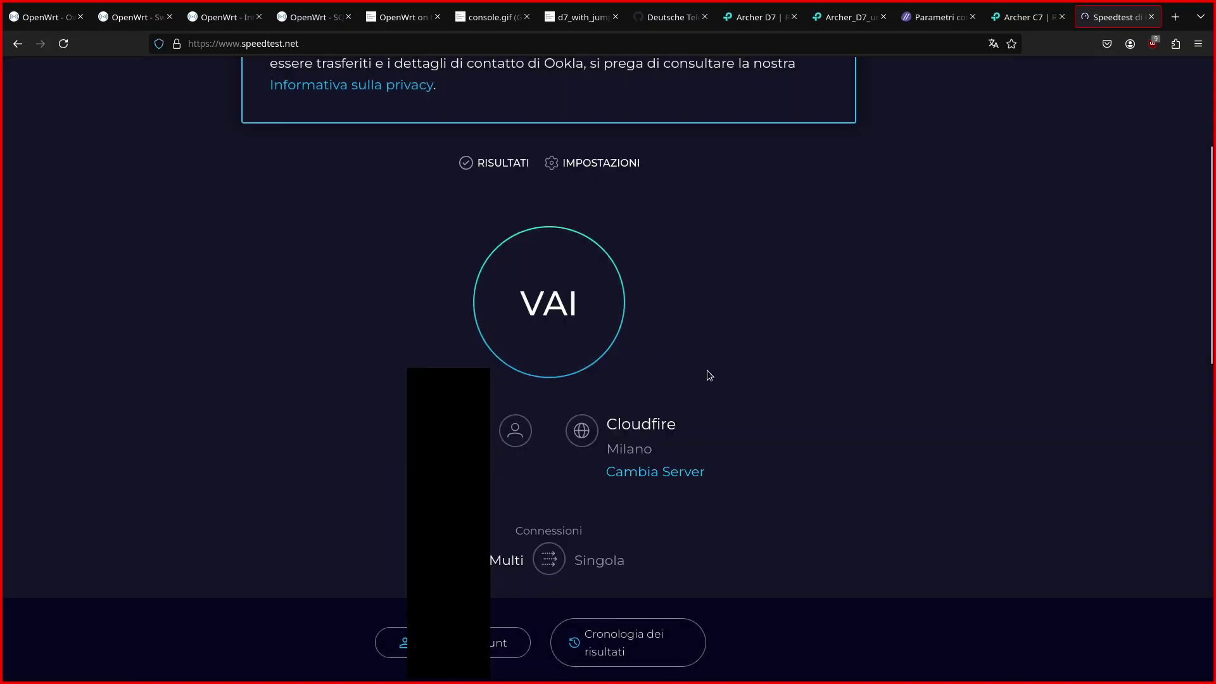
click(604, 327)
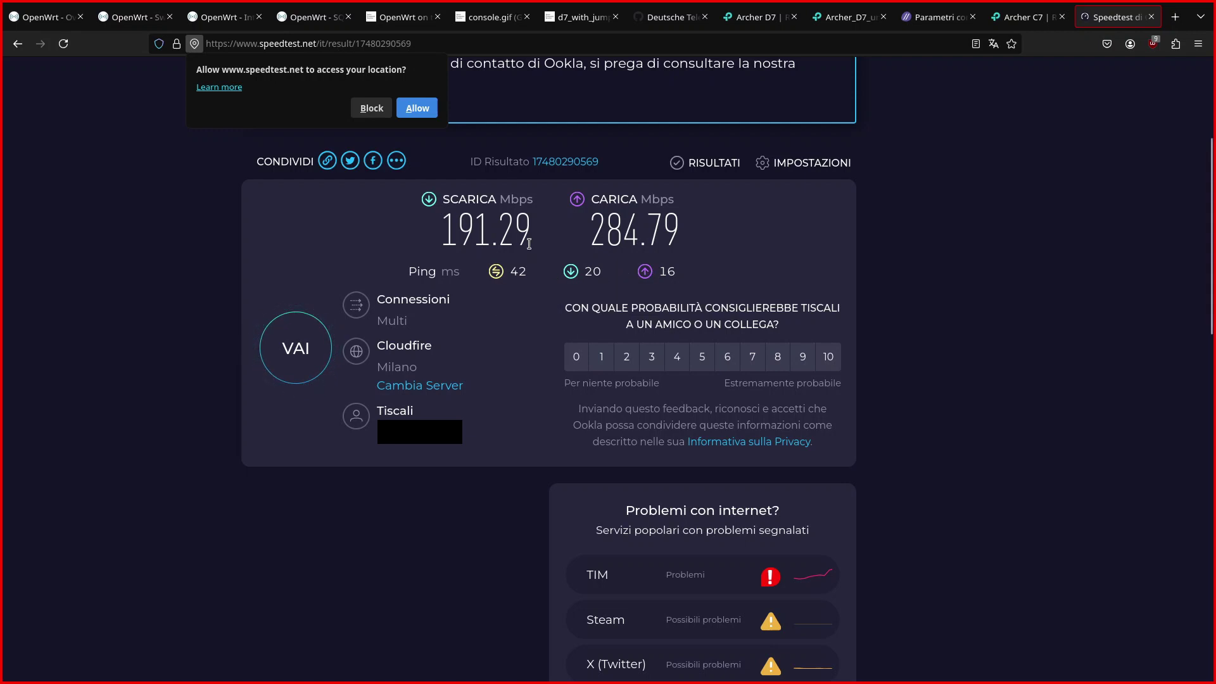
drag(516, 240, 441, 241)
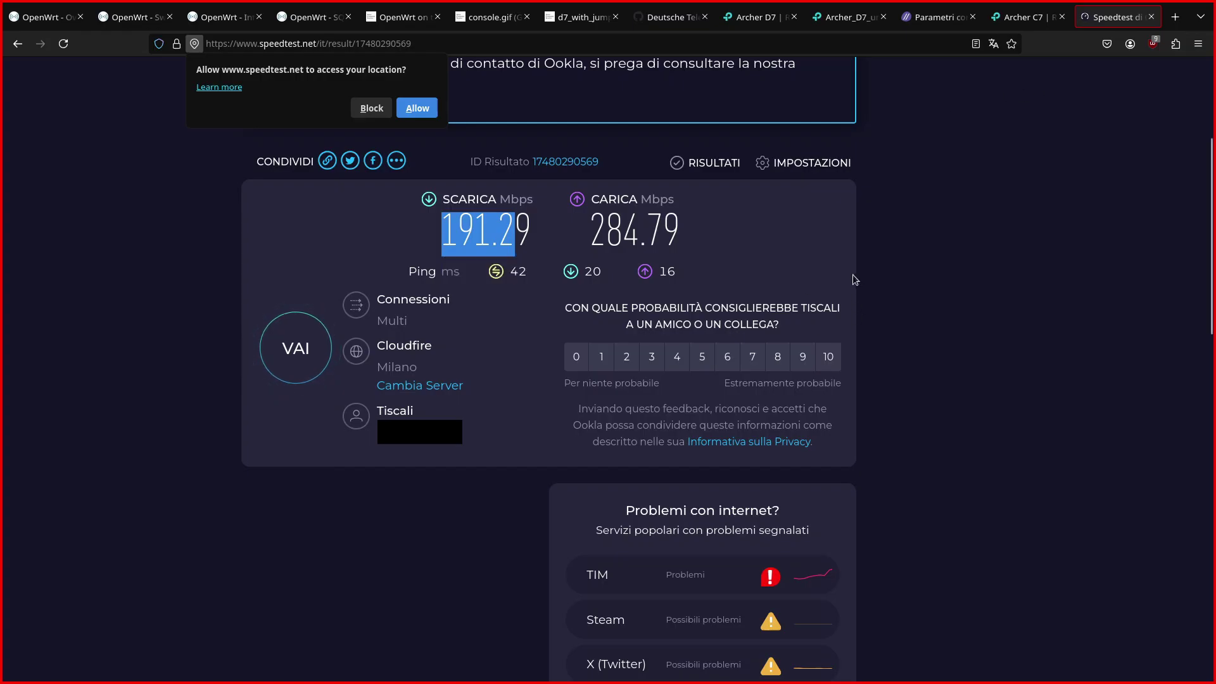
click(925, 276)
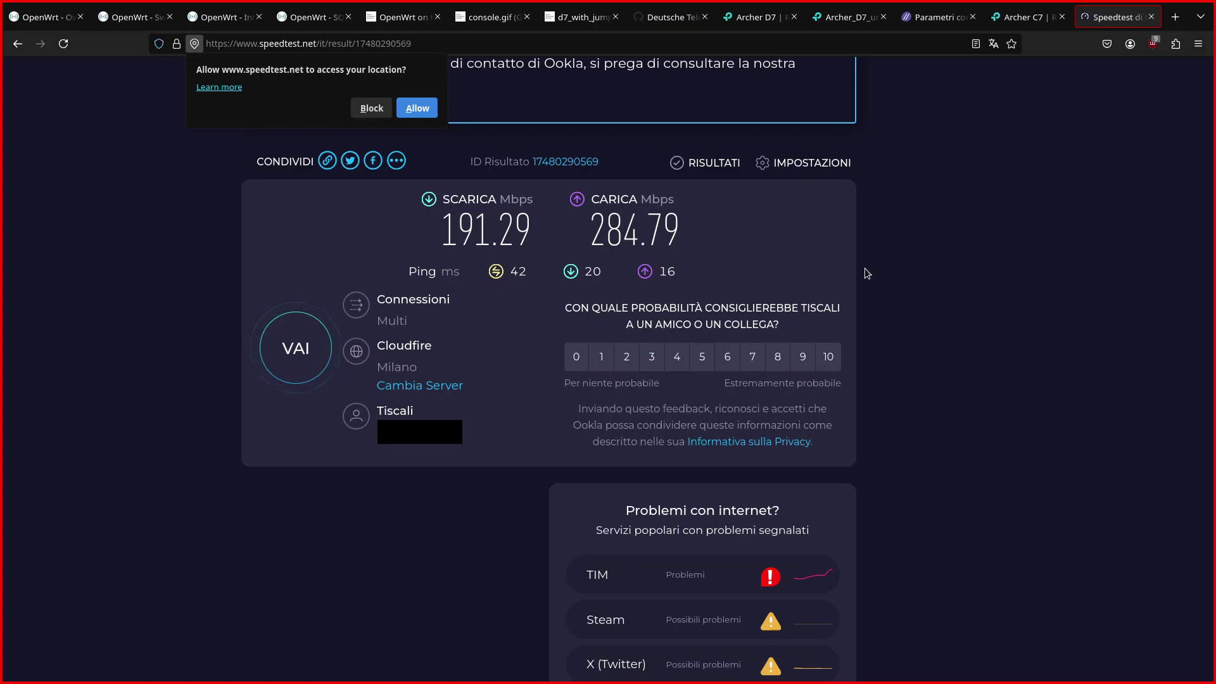
Open the router's root shell in a terminal beside the browser and run top.
key(super+Return)
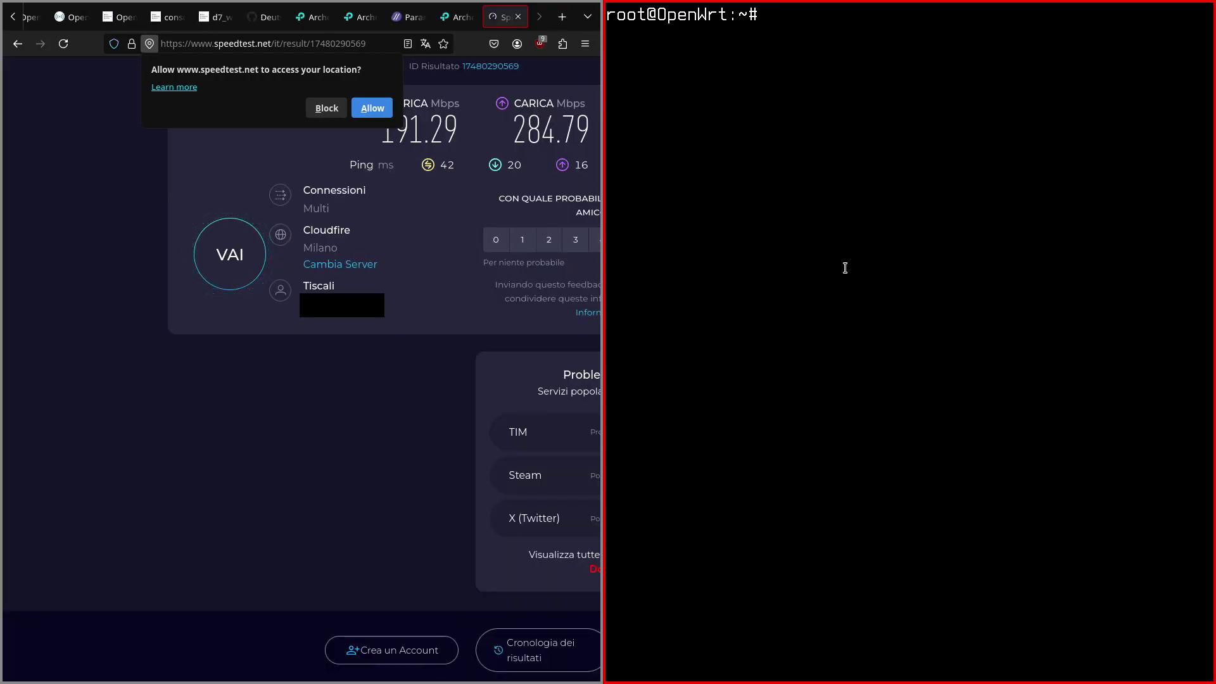
text(top)
key(Return)
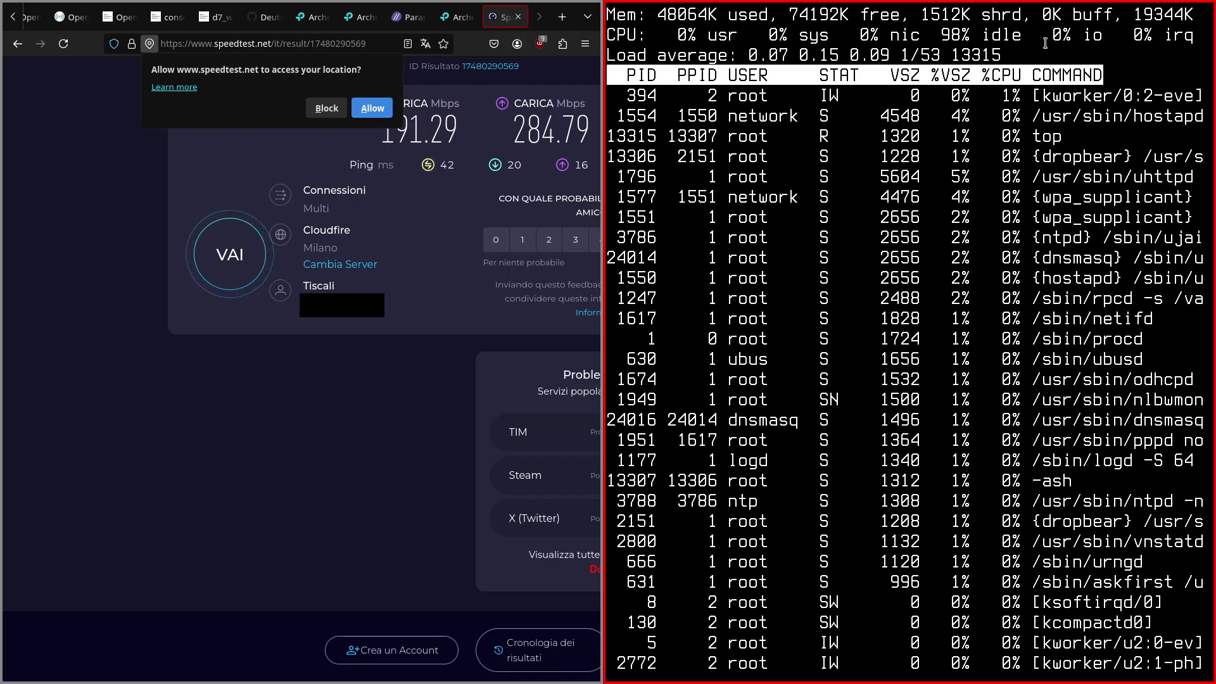
View top full screen and highlight the CPU line's sirq and idle entries.
key(super+f)
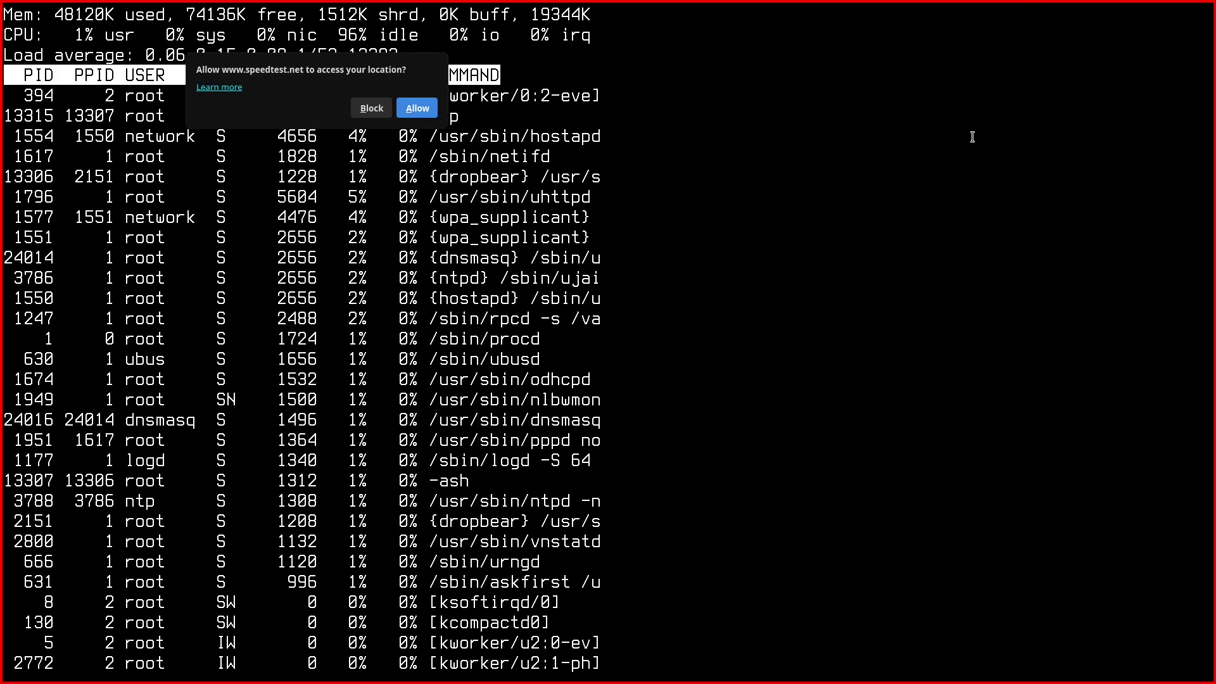
drag(692, 35, 623, 35)
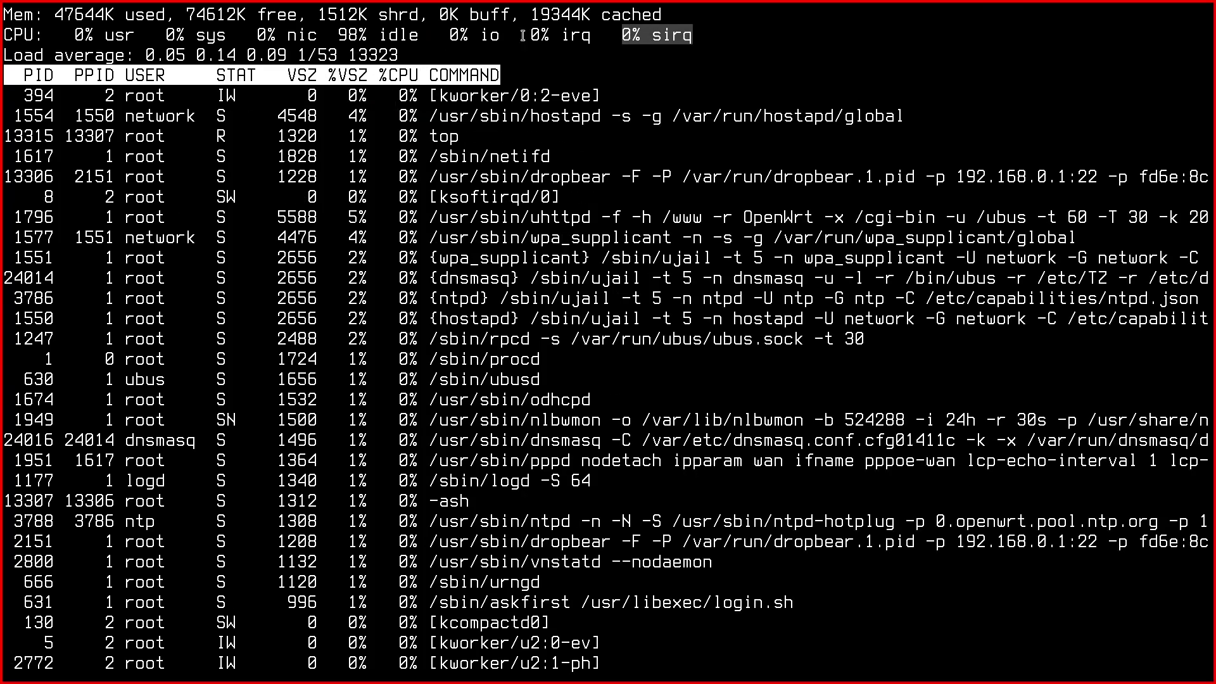
drag(338, 35, 421, 38)
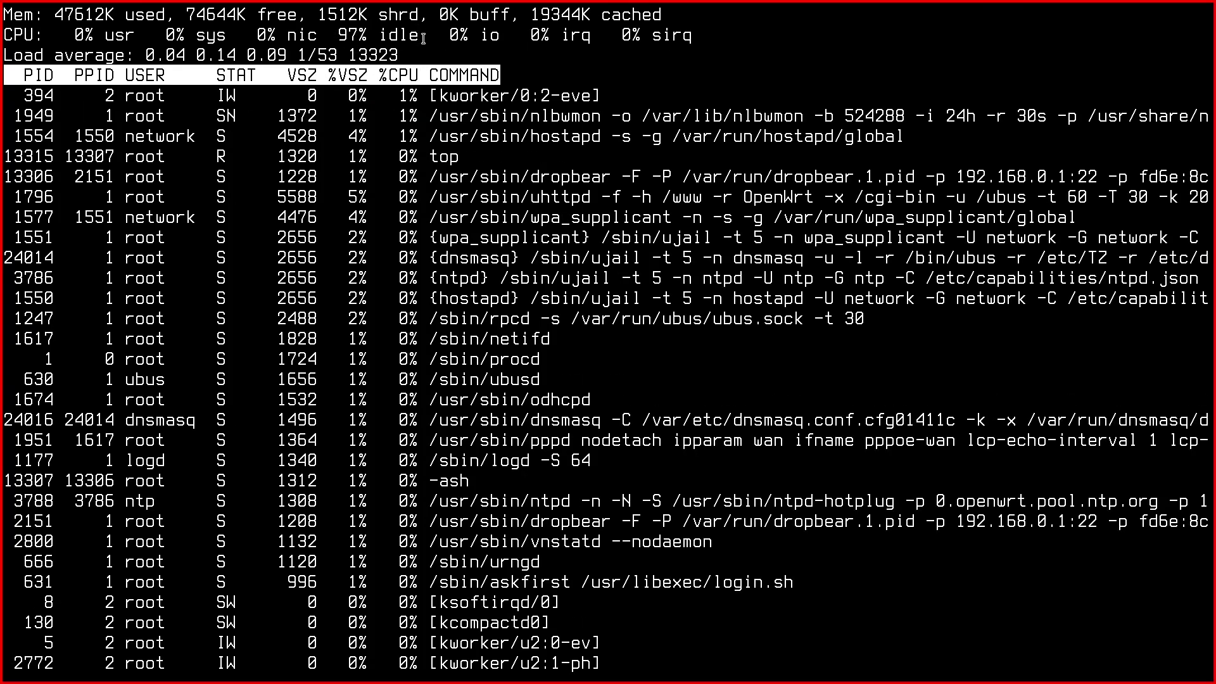
Restore the terminal beside the browser, search for "speed test" in a new tab and start another Ookla test.
key(super+f)
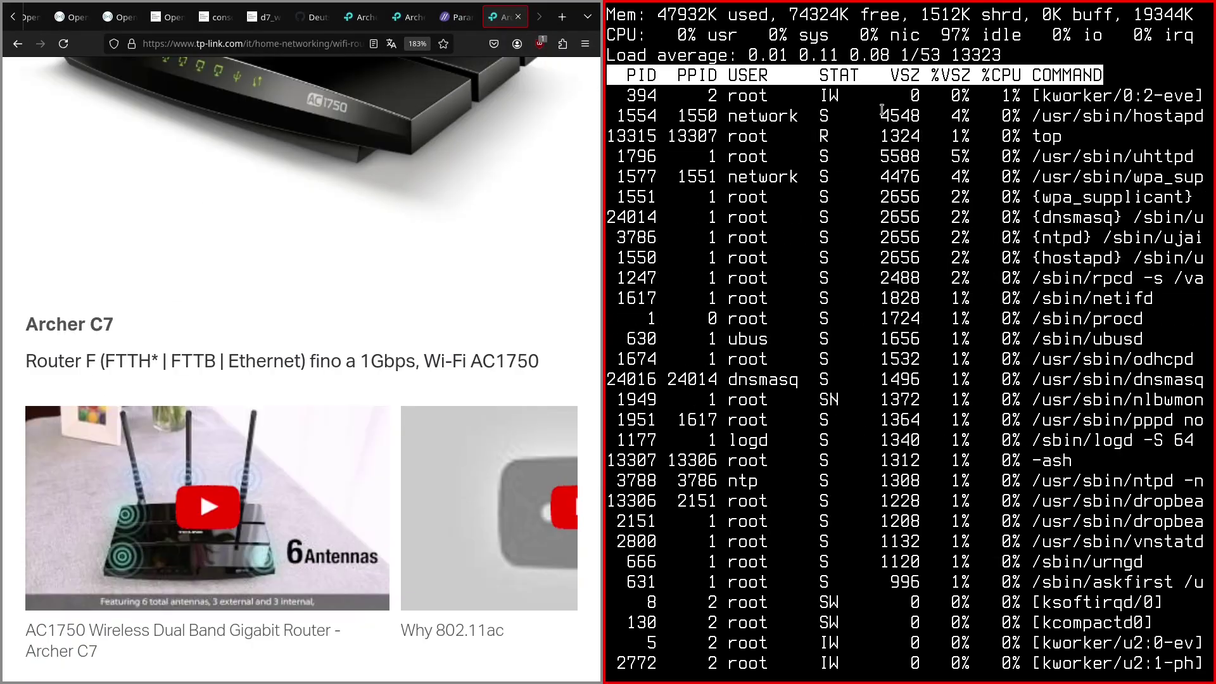
click(555, 13)
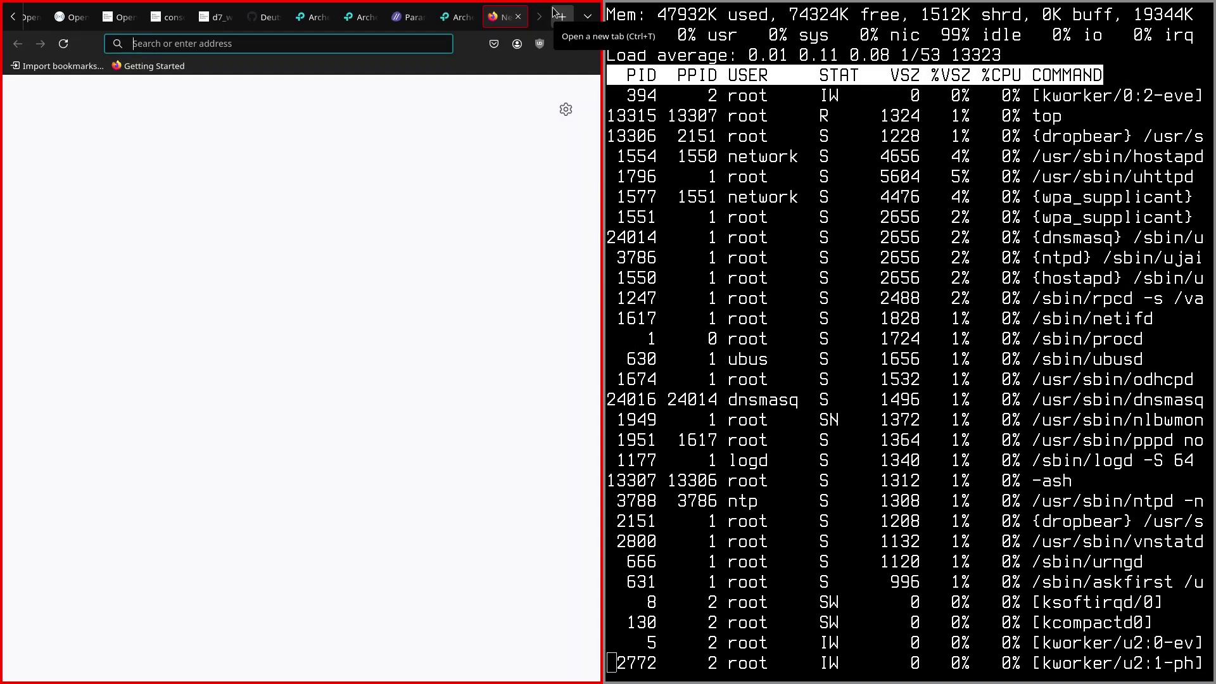
text(speed test)
key(Return)
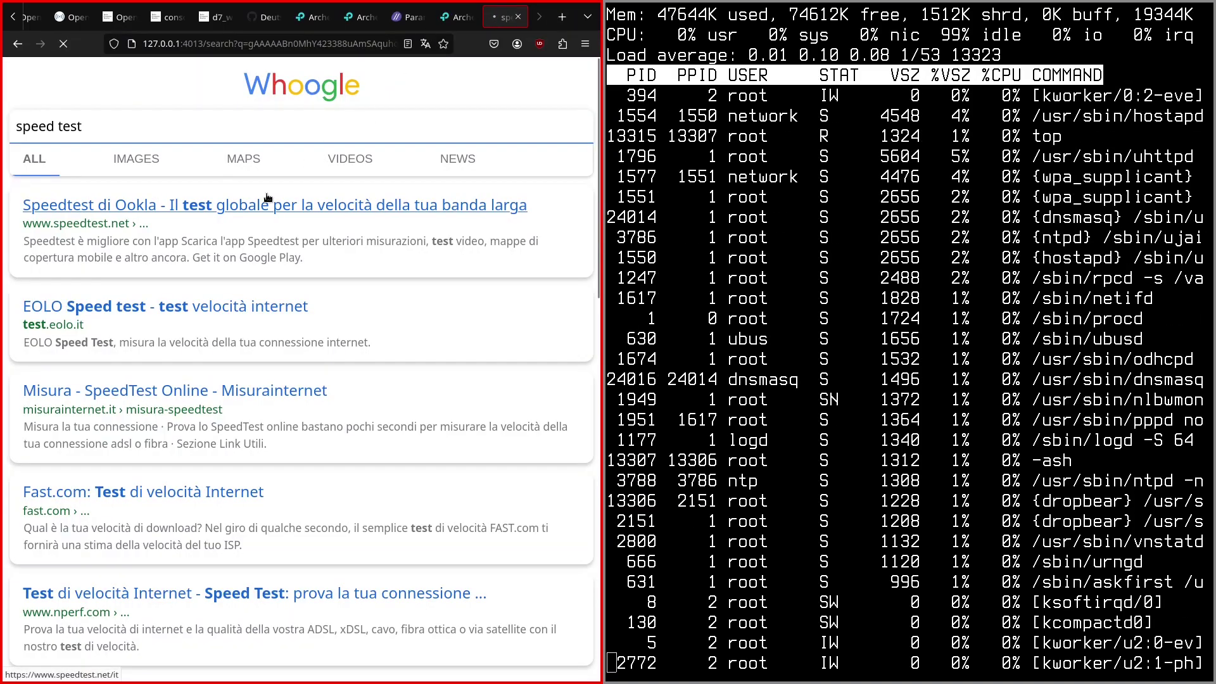
click(267, 199)
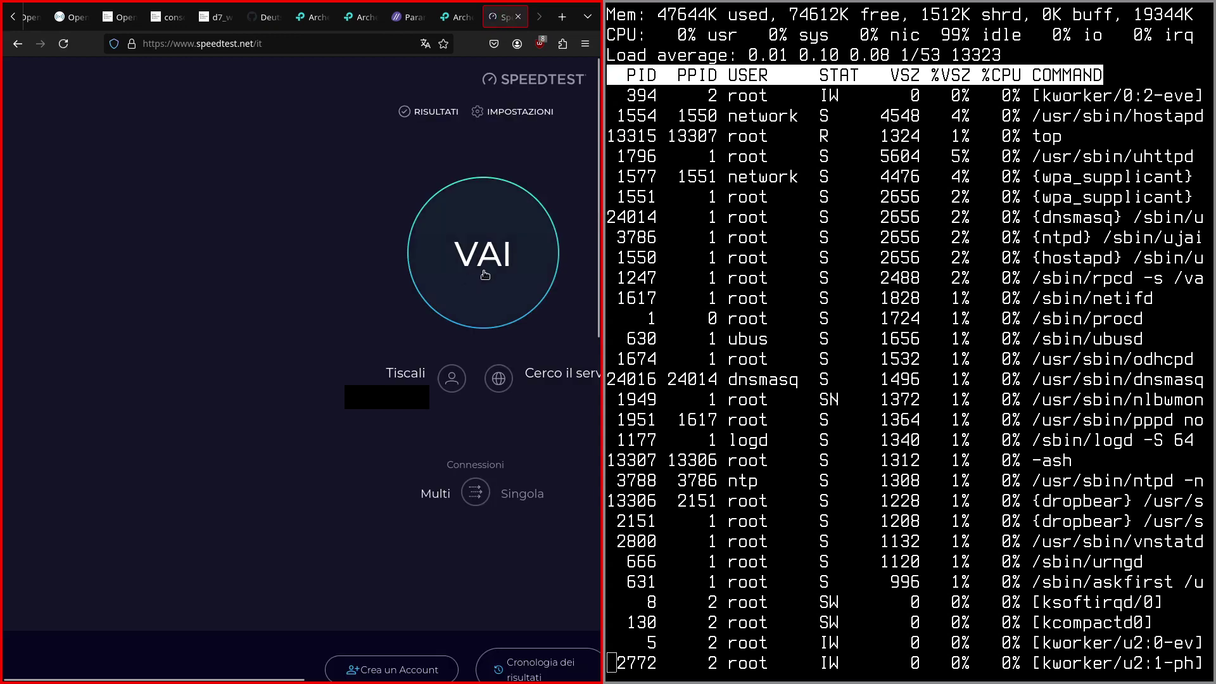
click(486, 275)
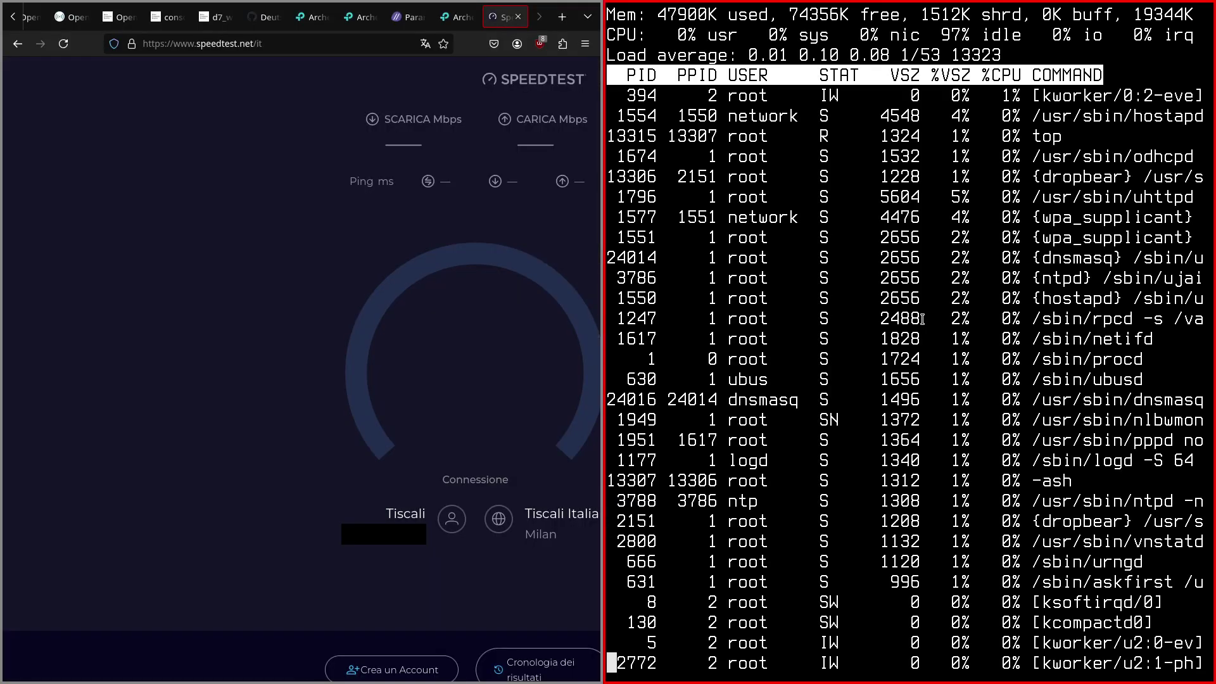
Watch the router's CPU usage in full-screen top during the speed test, then return to the side-by-side view.
key(super+f)
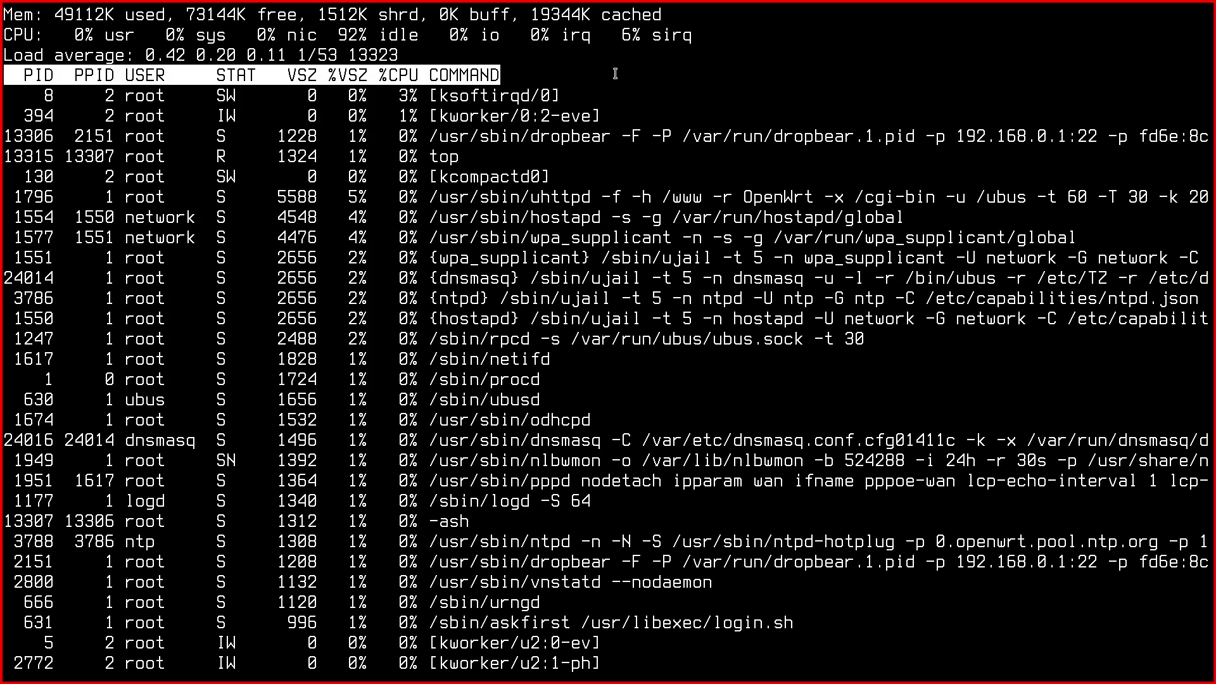
key(super+Right)
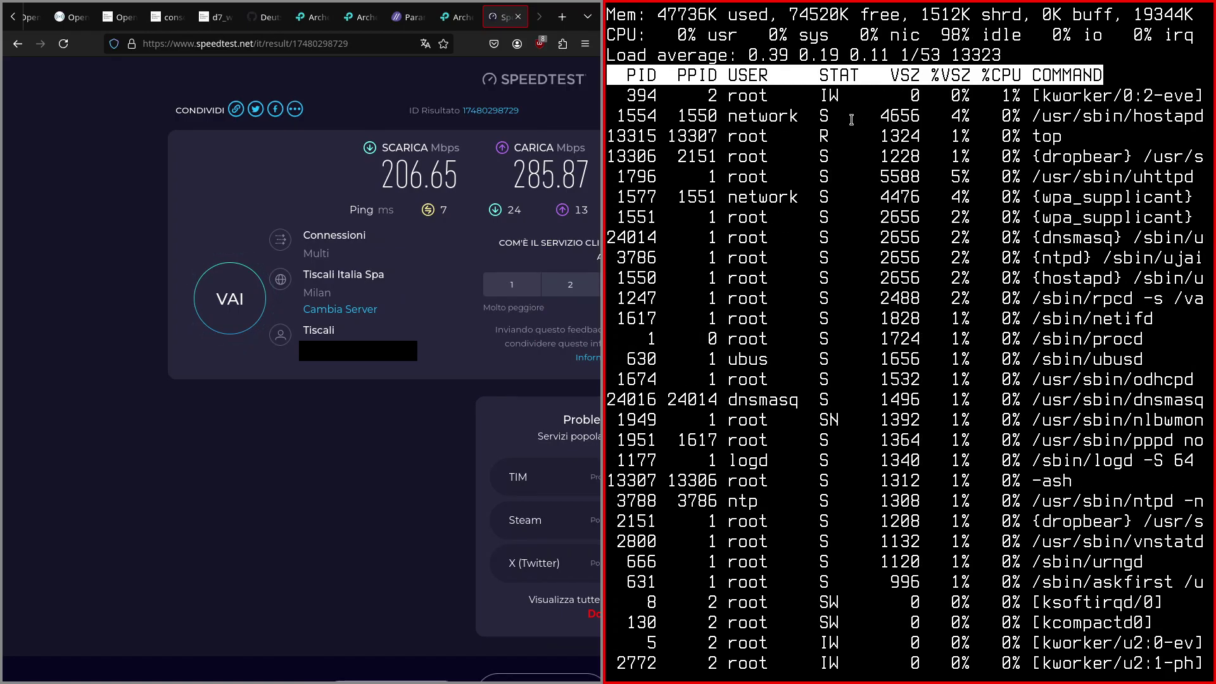
click(376, 180)
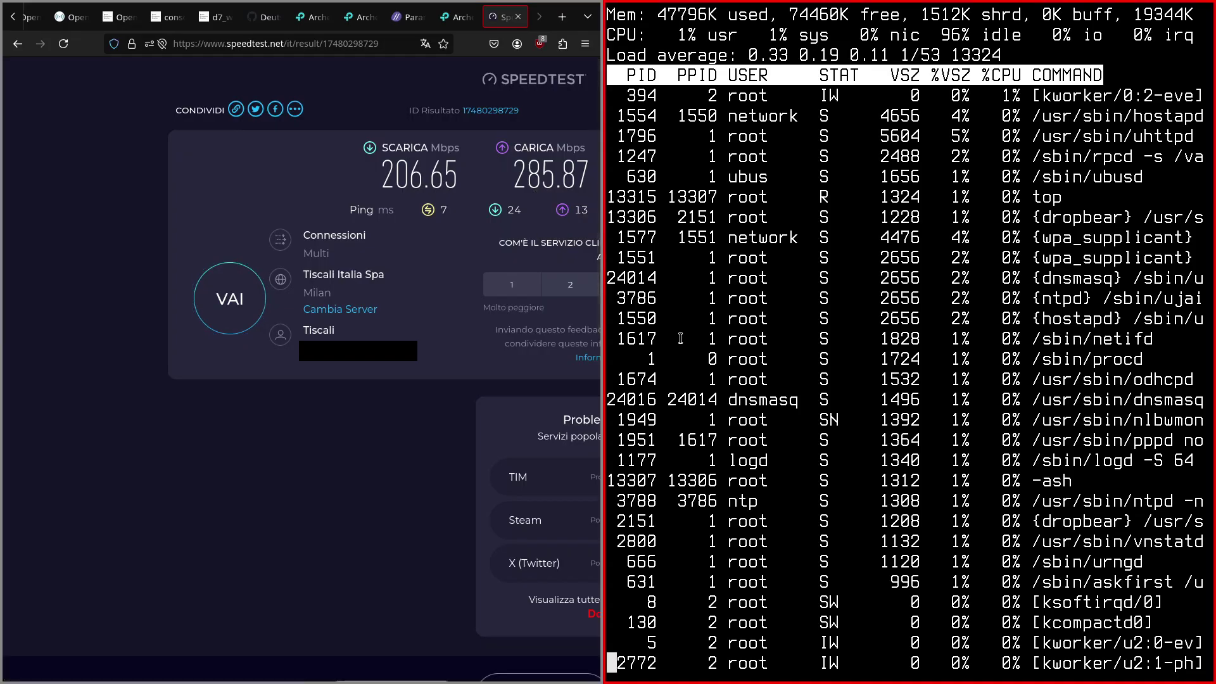
click(682, 372)
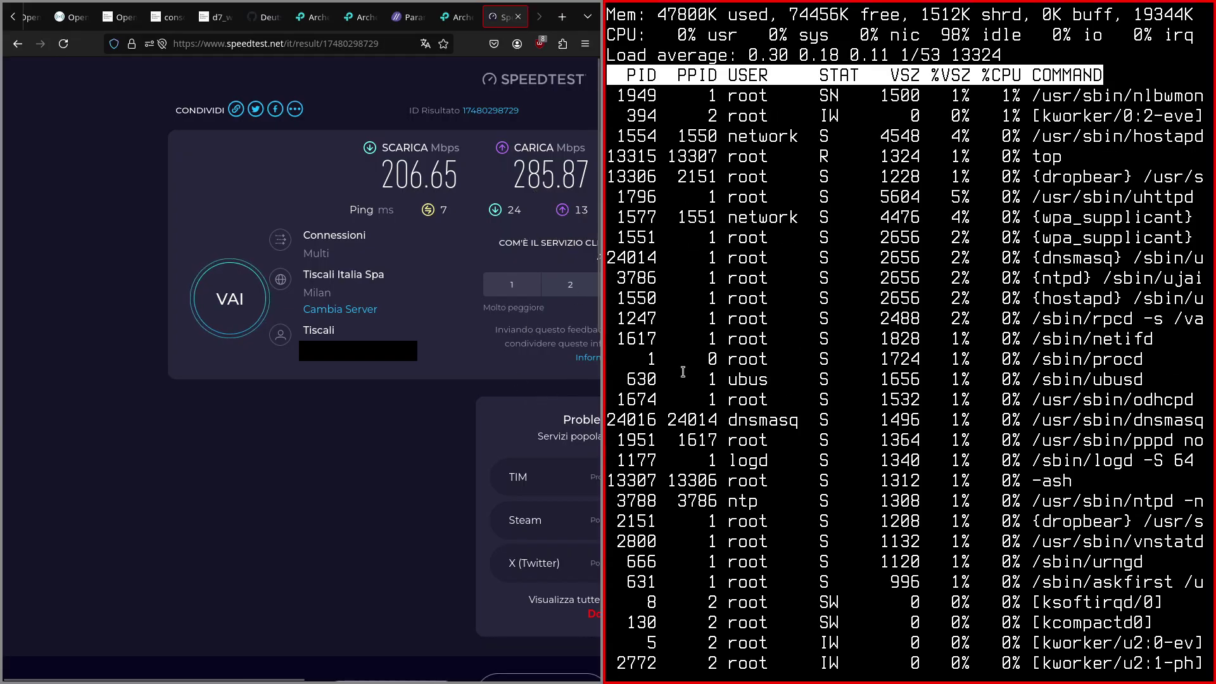
click(300, 291)
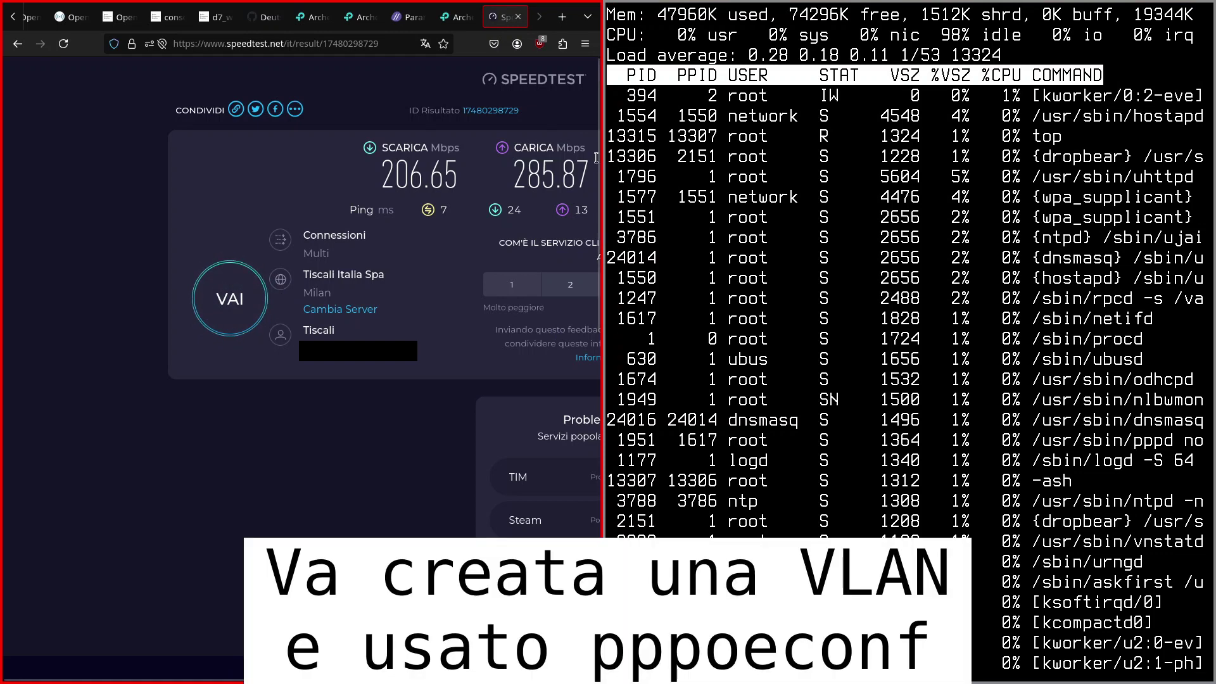
click(842, 336)
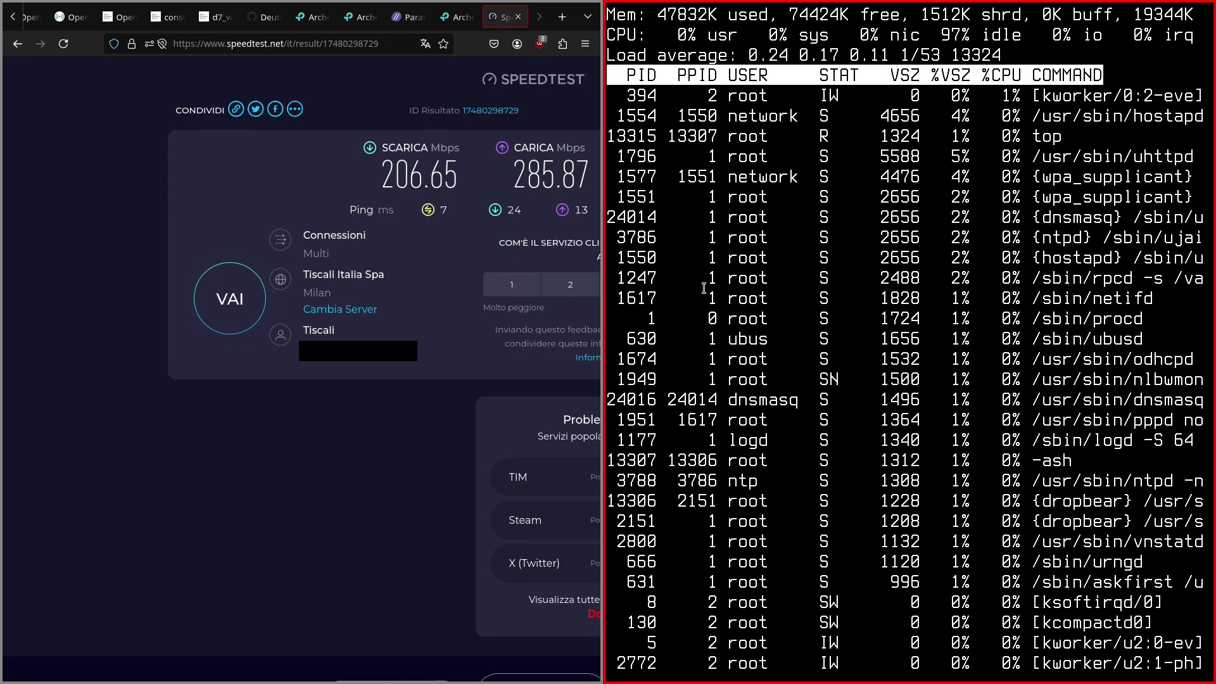
click(550, 219)
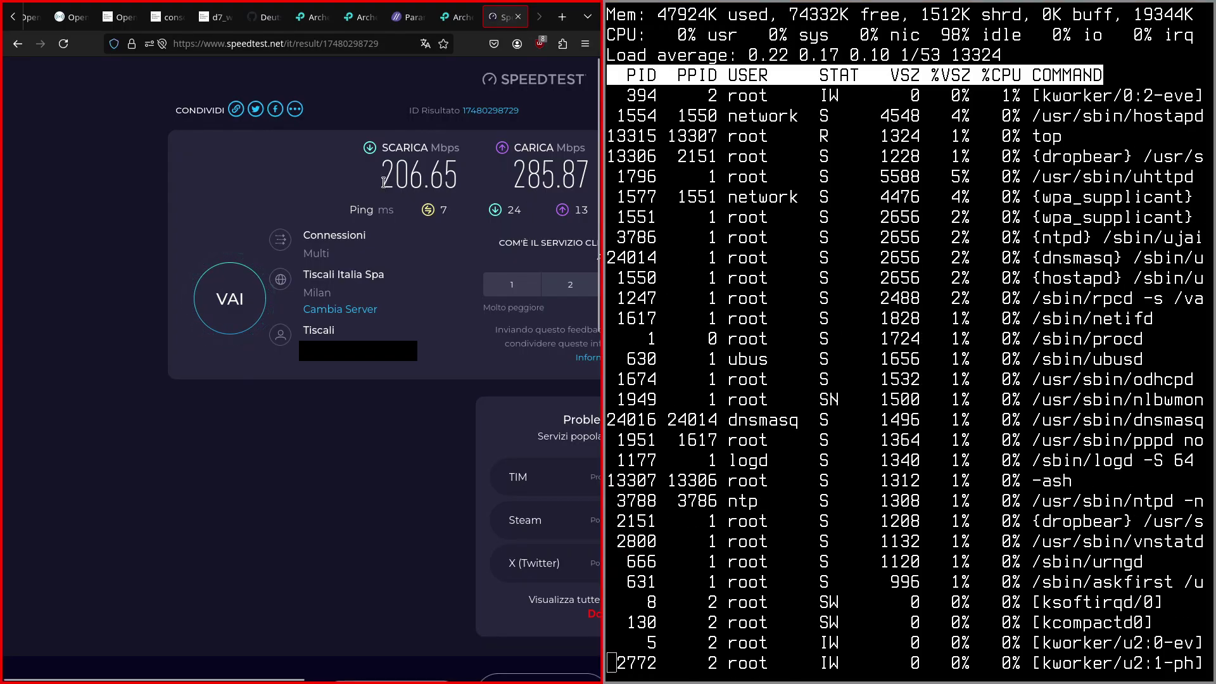
click(659, 224)
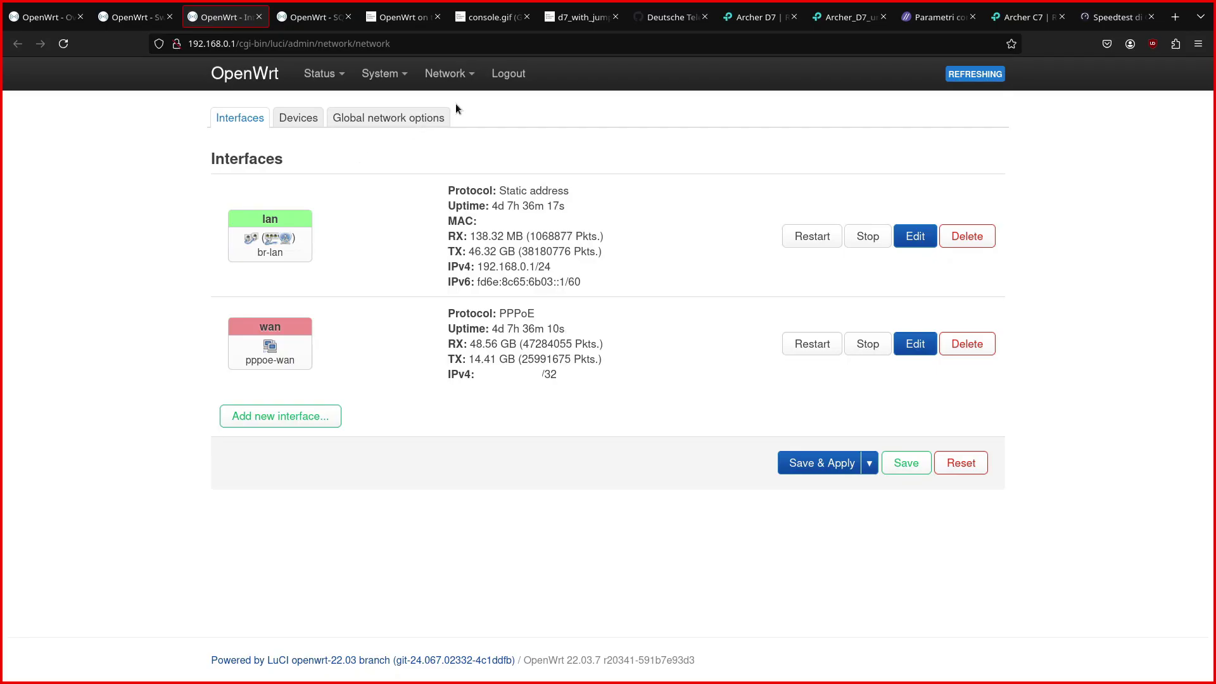
Open the router's firewall configuration in a new tab and review its general zone settings, port forwards and traffic rules.
mouse_move(456, 81)
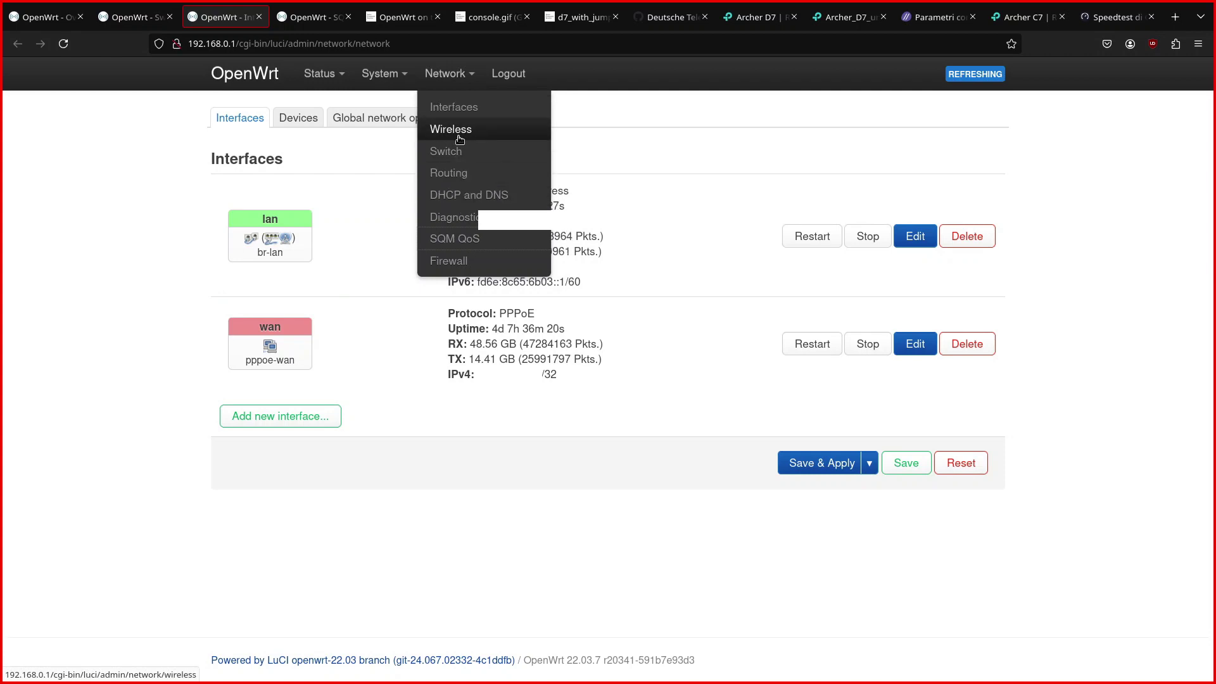
middle_click(480, 261)
key(ctrl+Tab)
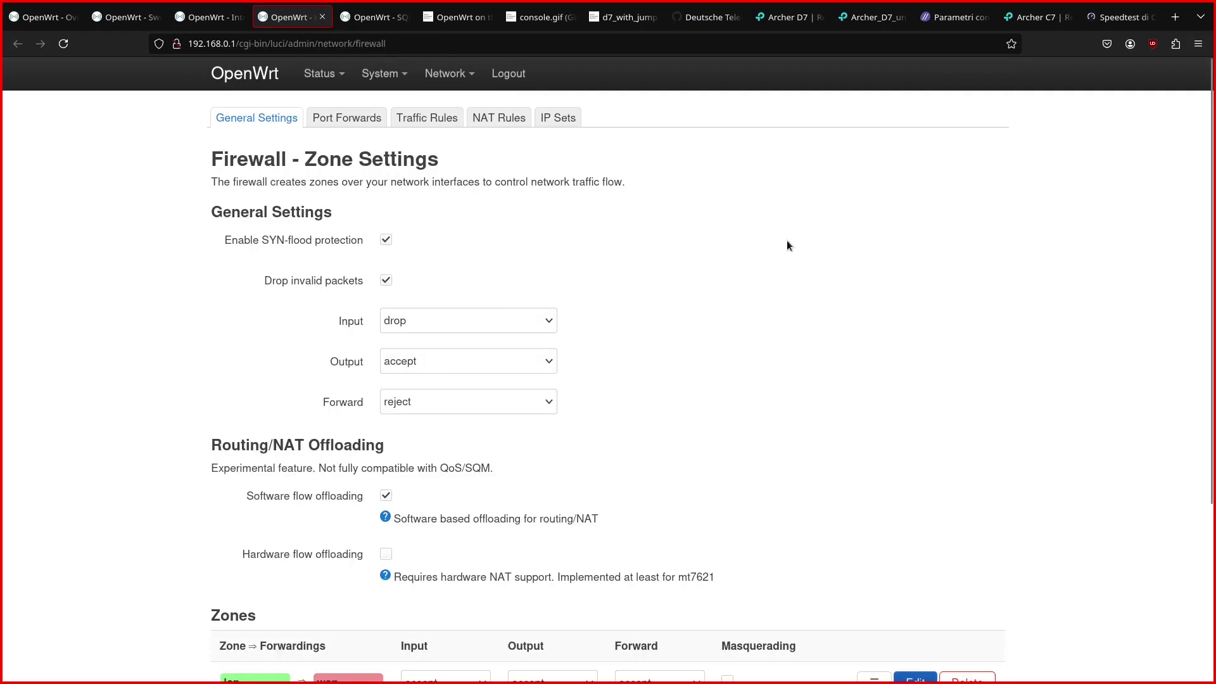
scroll(660, 239, down, 4)
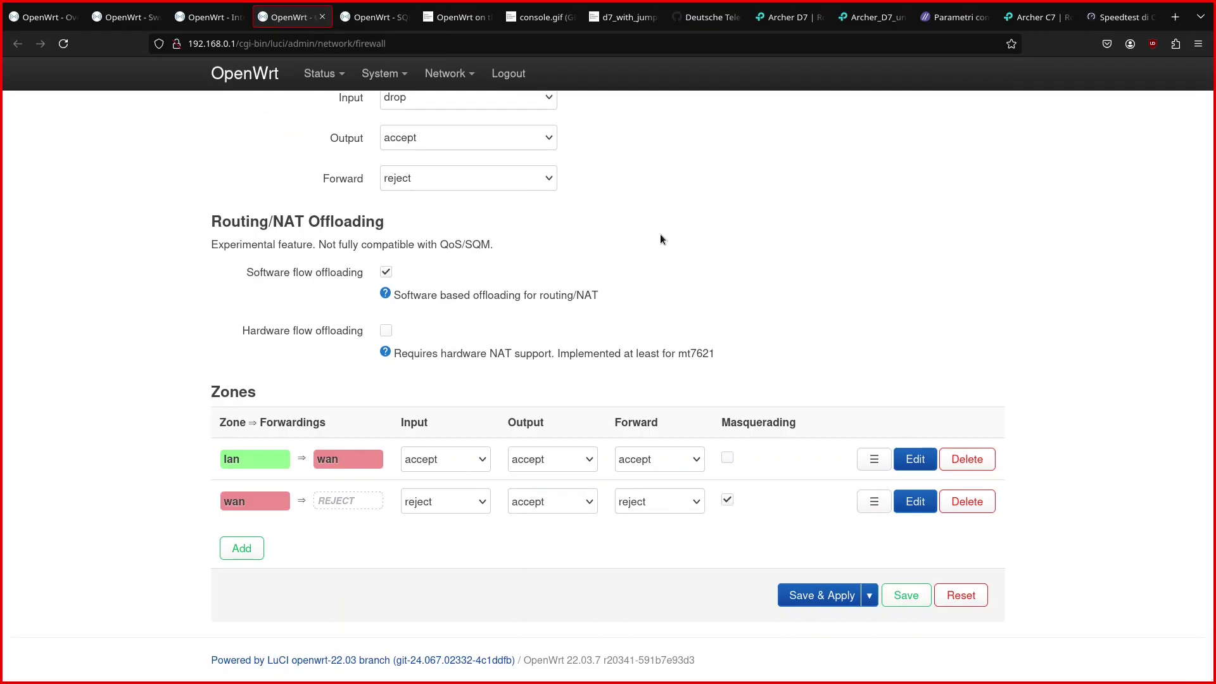
scroll(661, 239, up, 4)
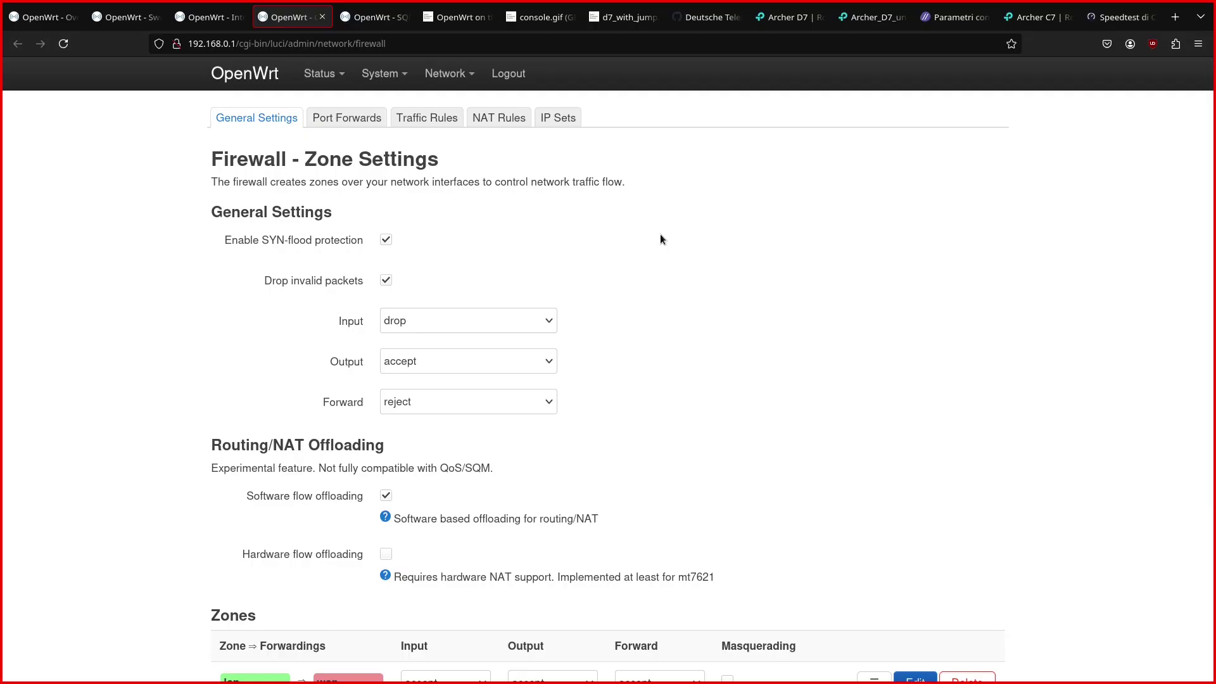
scroll(660, 235, down, 2)
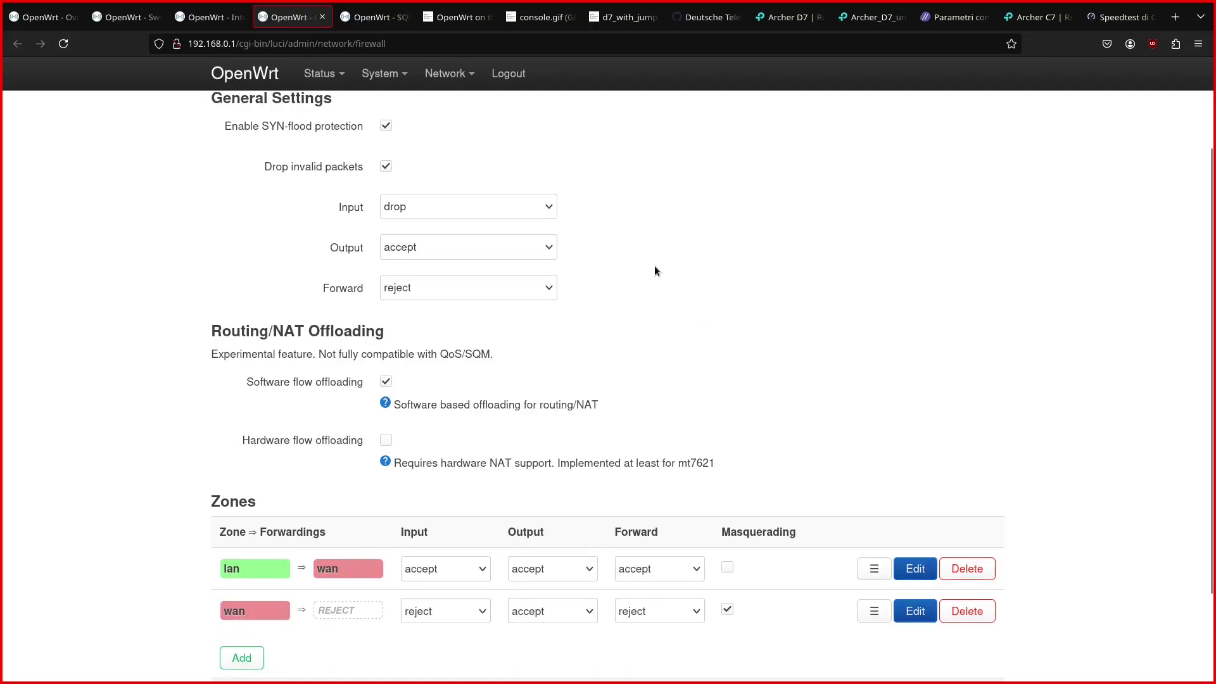
scroll(654, 267, up, 2)
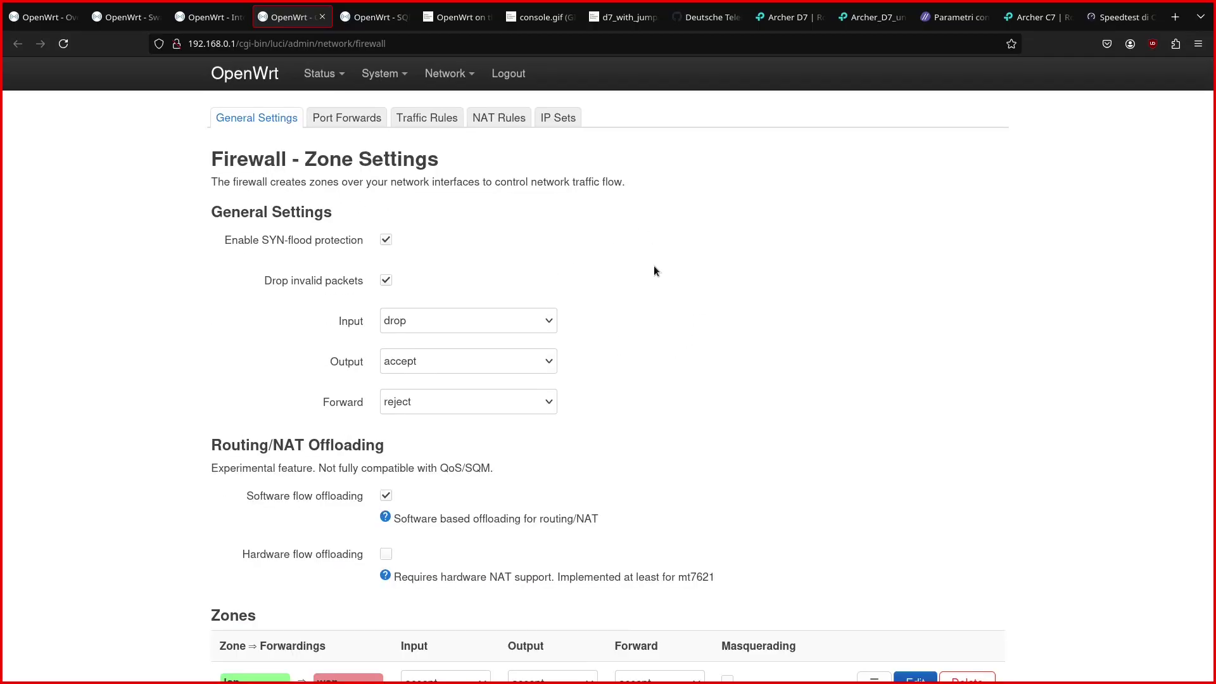
scroll(655, 266, down, 2)
scroll(654, 266, up, 2)
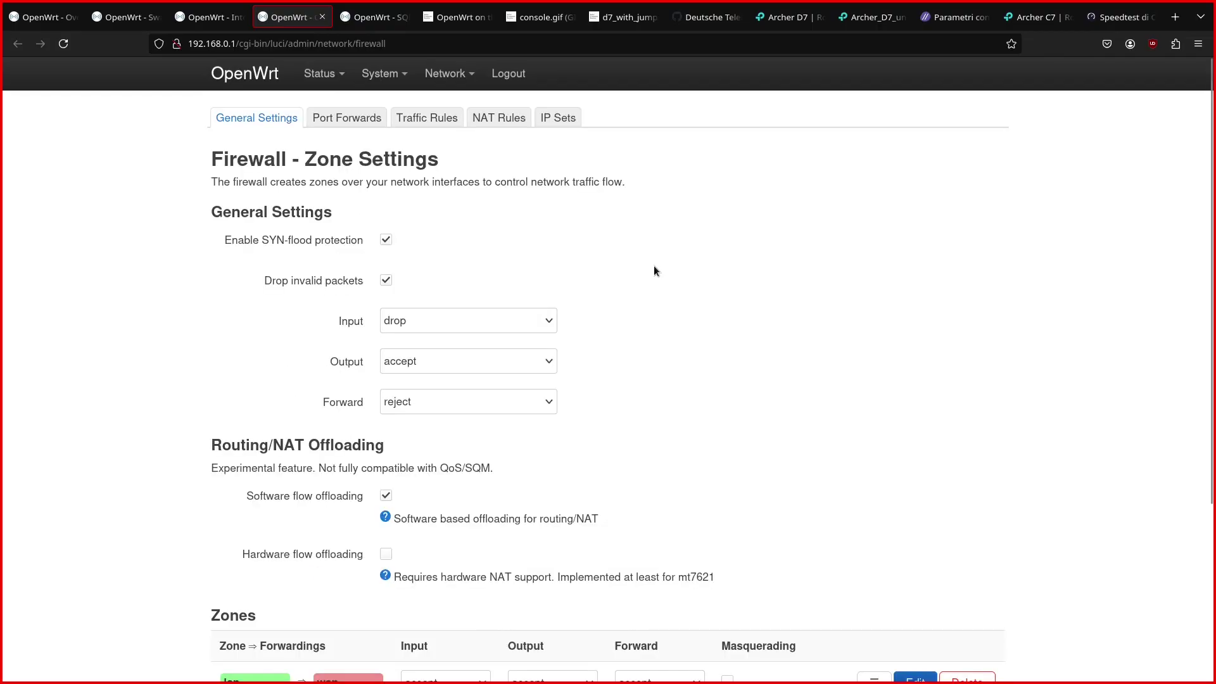
scroll(652, 269, down, 2)
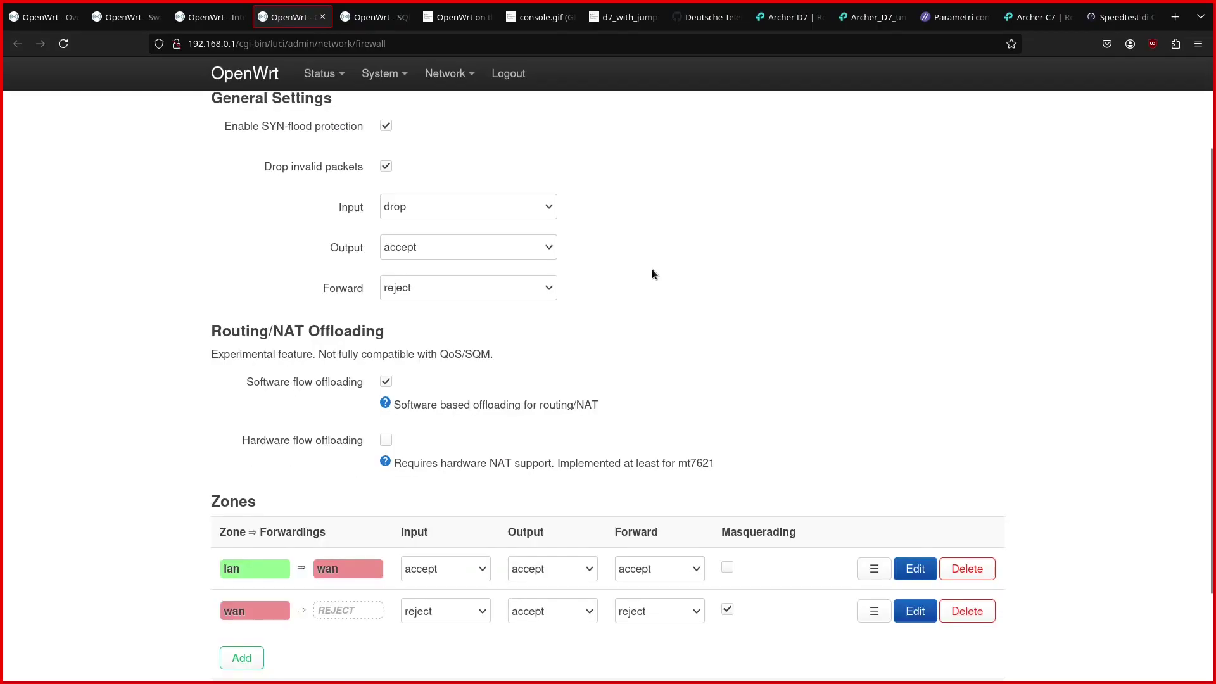
scroll(653, 269, up, 2)
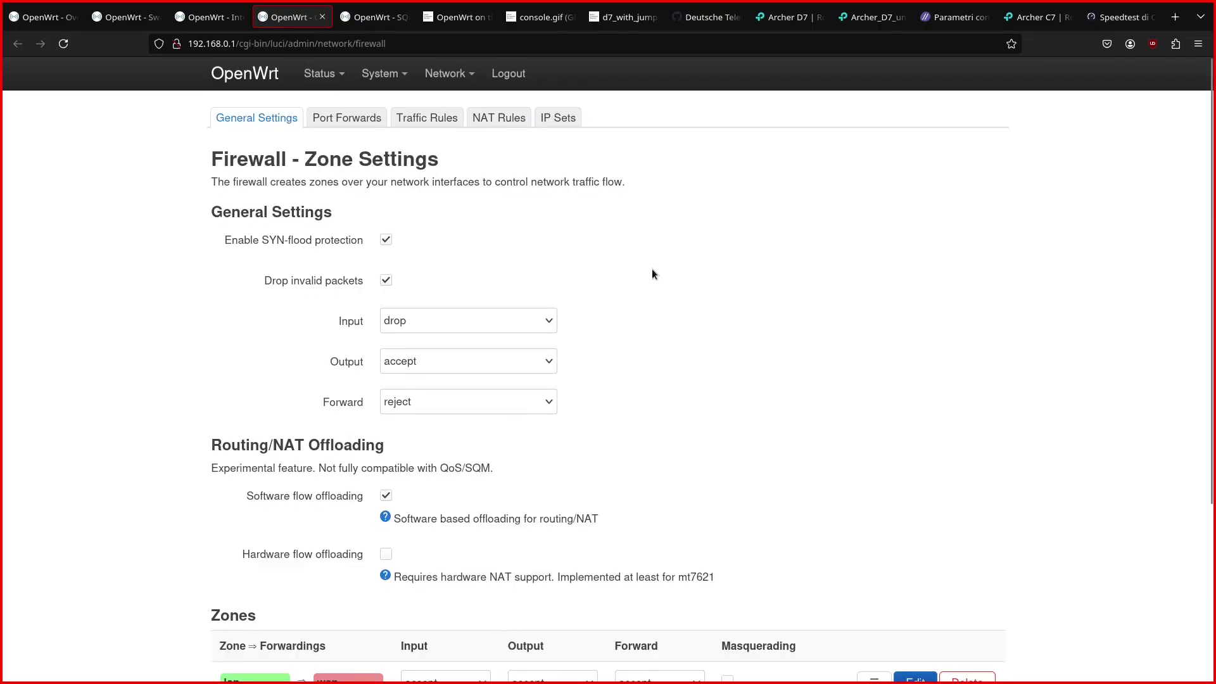
click(374, 122)
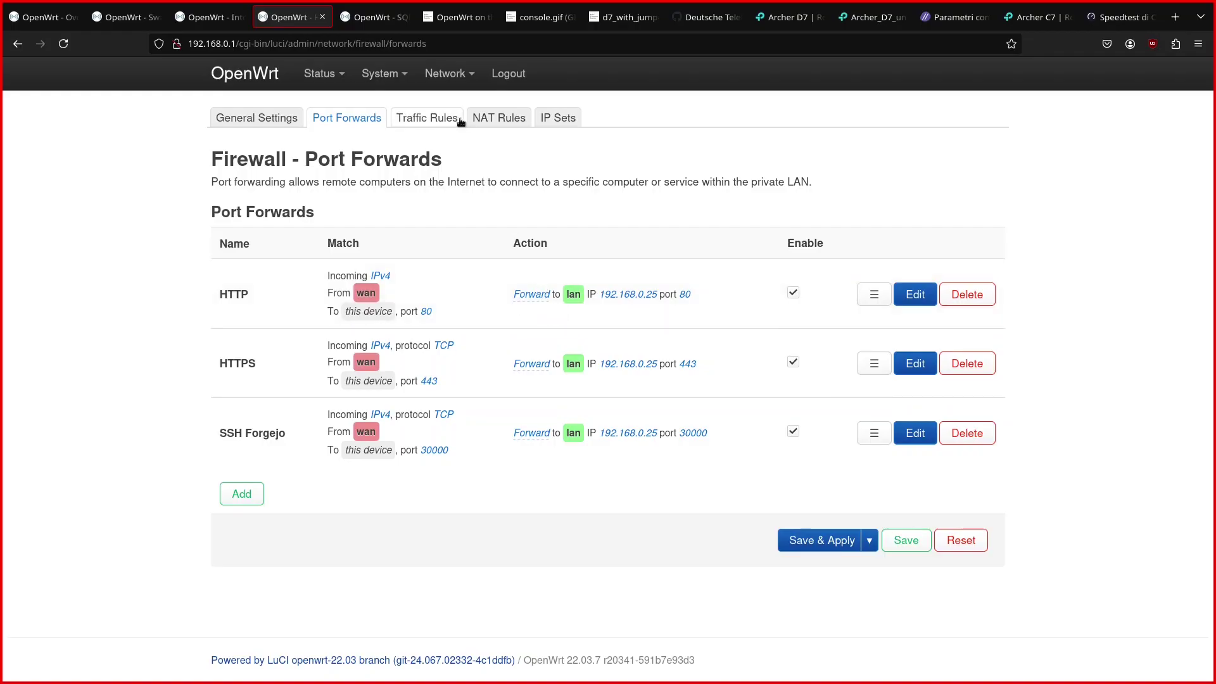
click(434, 121)
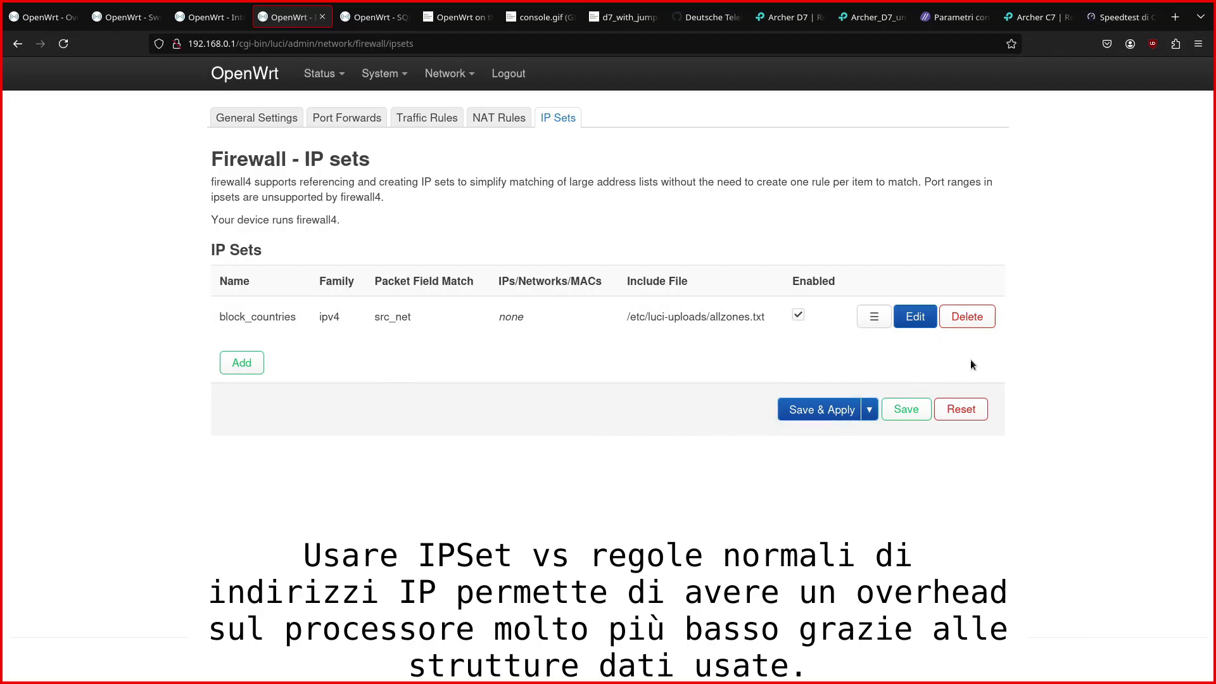
Open the block_countries IP set for editing and inspect its include file and the available packet field match options.
click(916, 318)
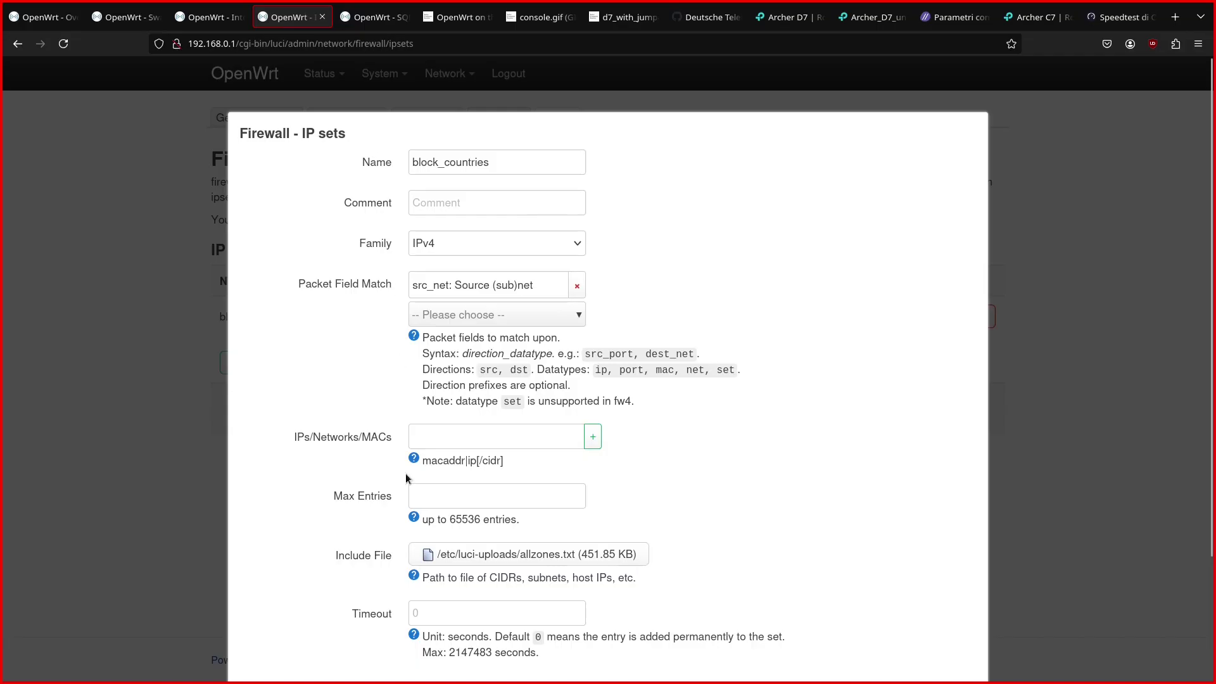
scroll(411, 481, down, 2)
click(550, 469)
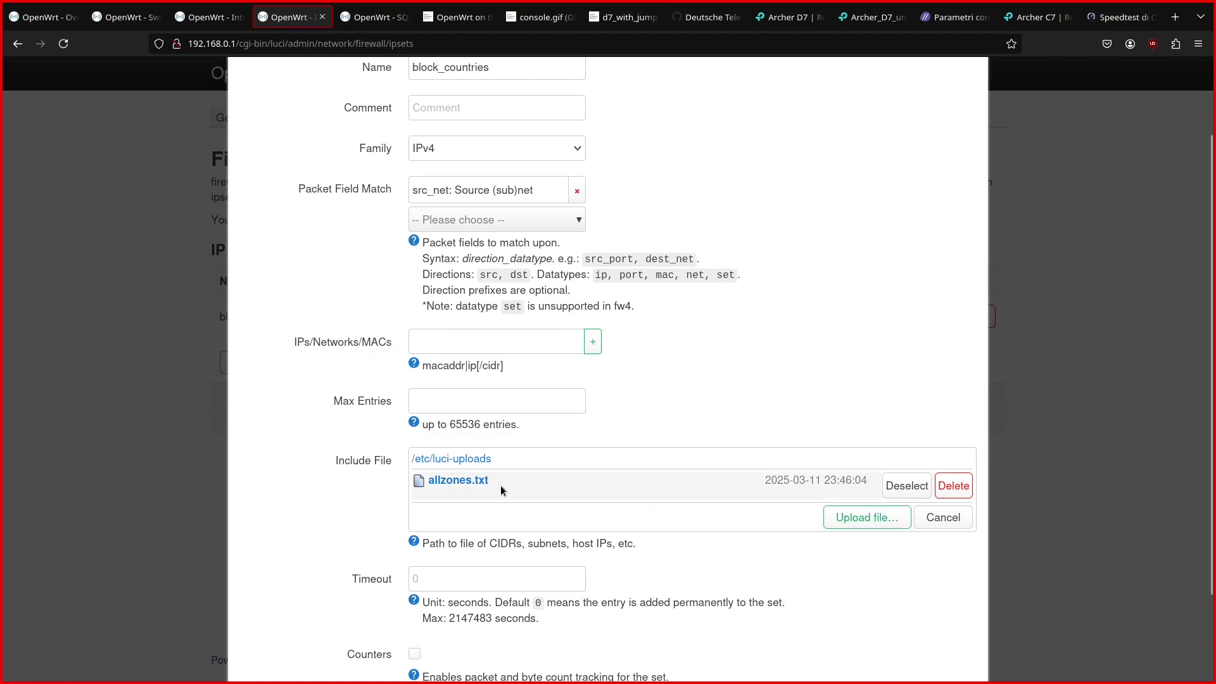
scroll(500, 485, up, 2)
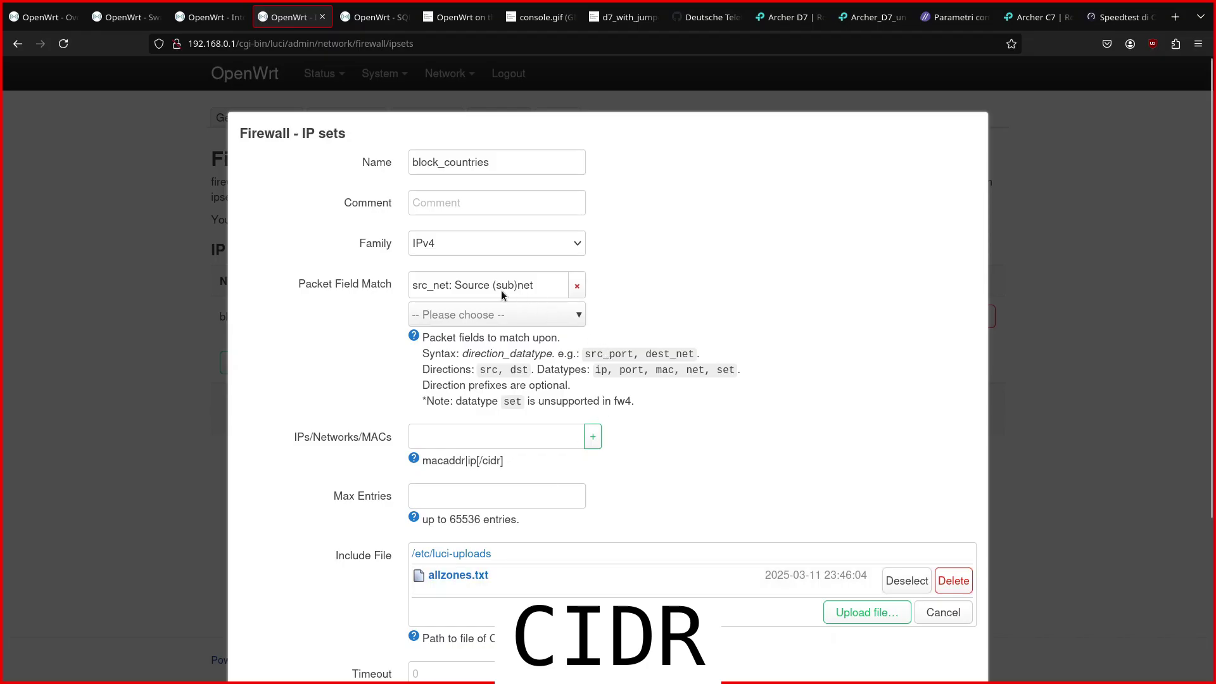
click(523, 317)
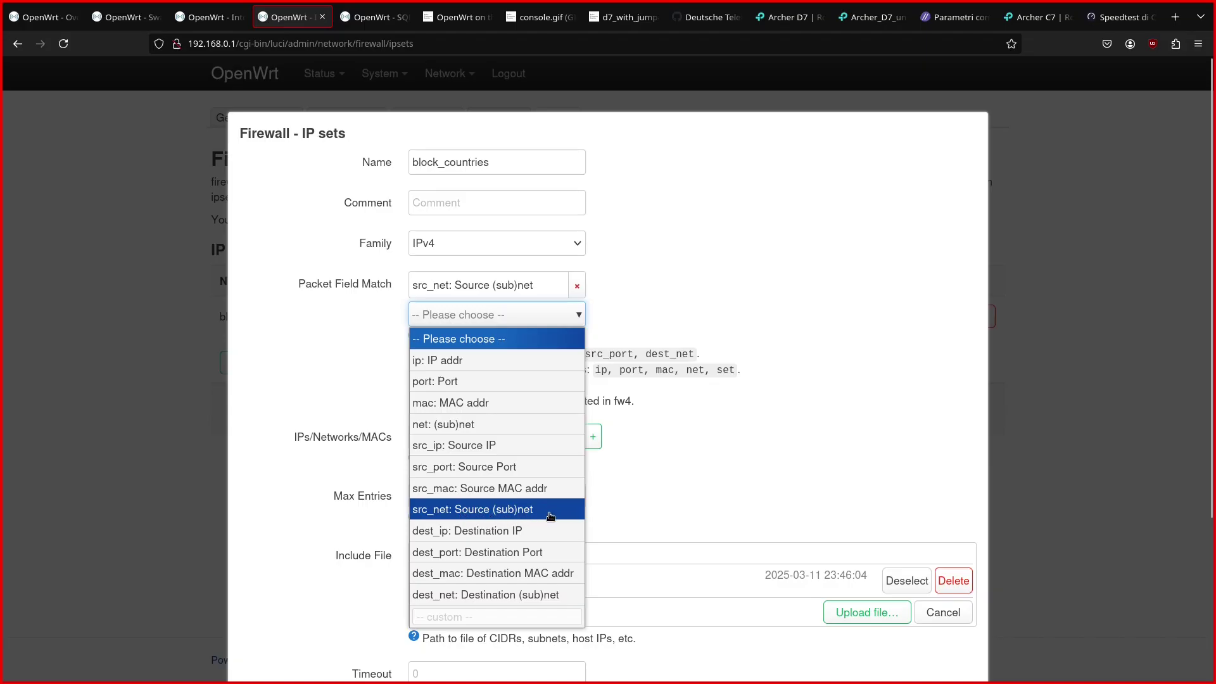
click(752, 338)
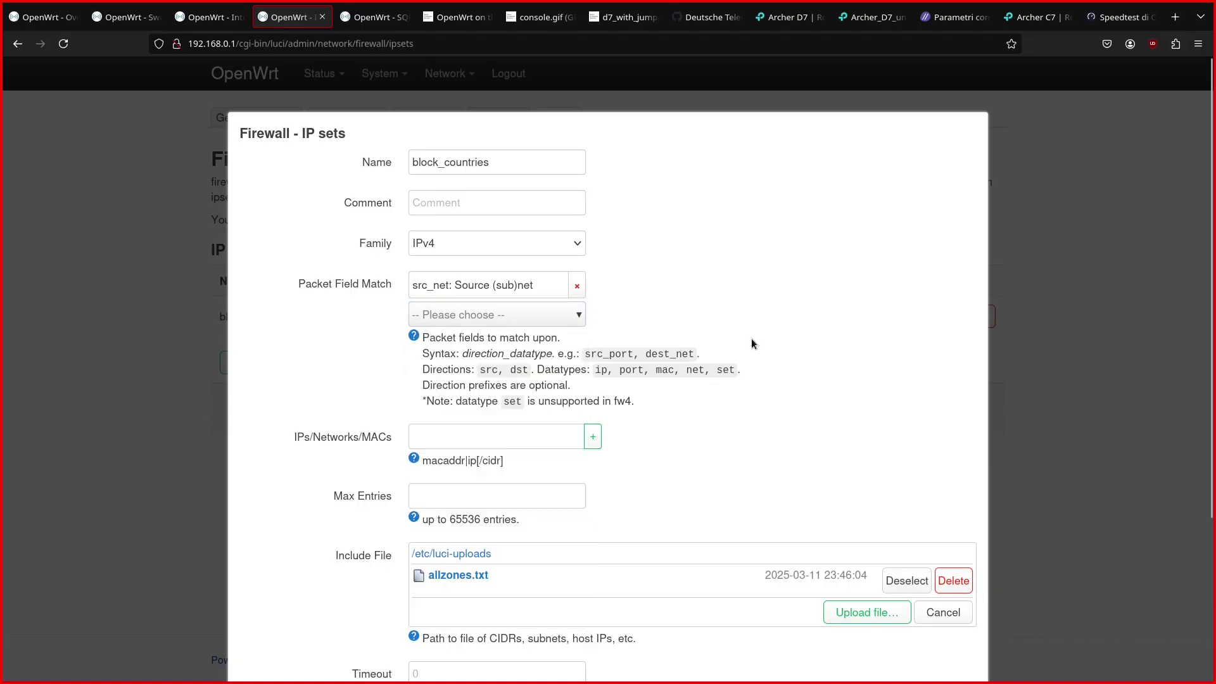
Highlight the IP set's maximum entries limit, review the include file upload area, and dismiss the dialog without saving.
scroll(750, 342, down, 3)
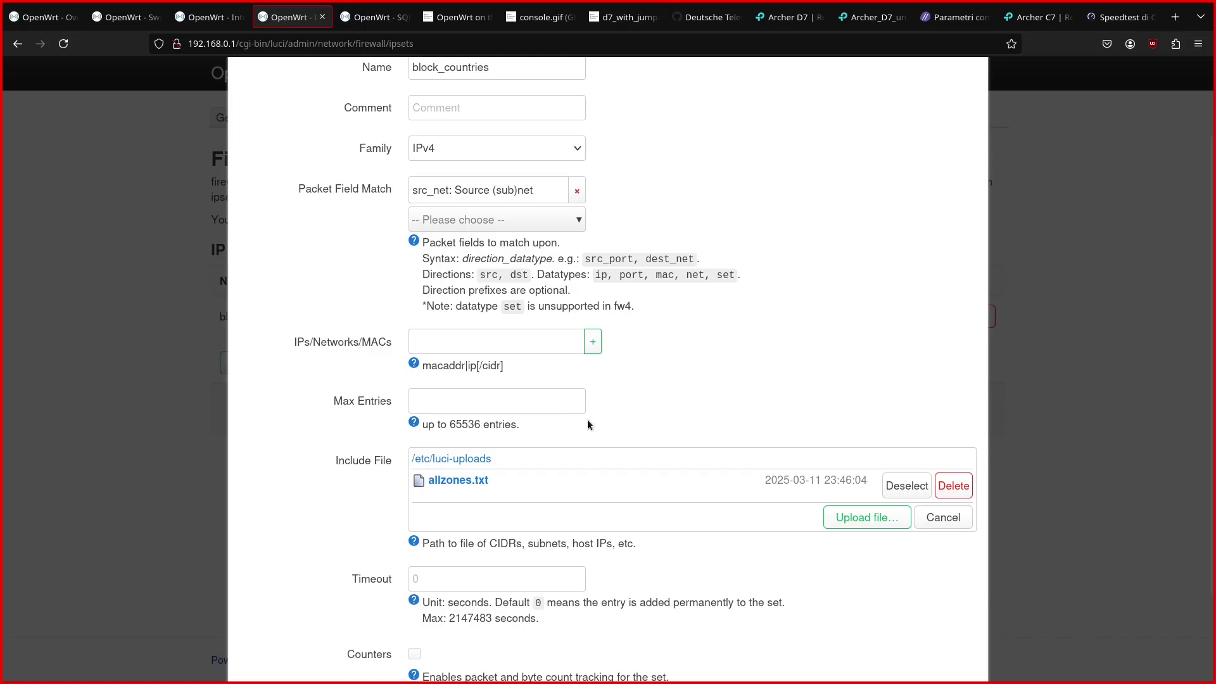
drag(449, 424, 481, 425)
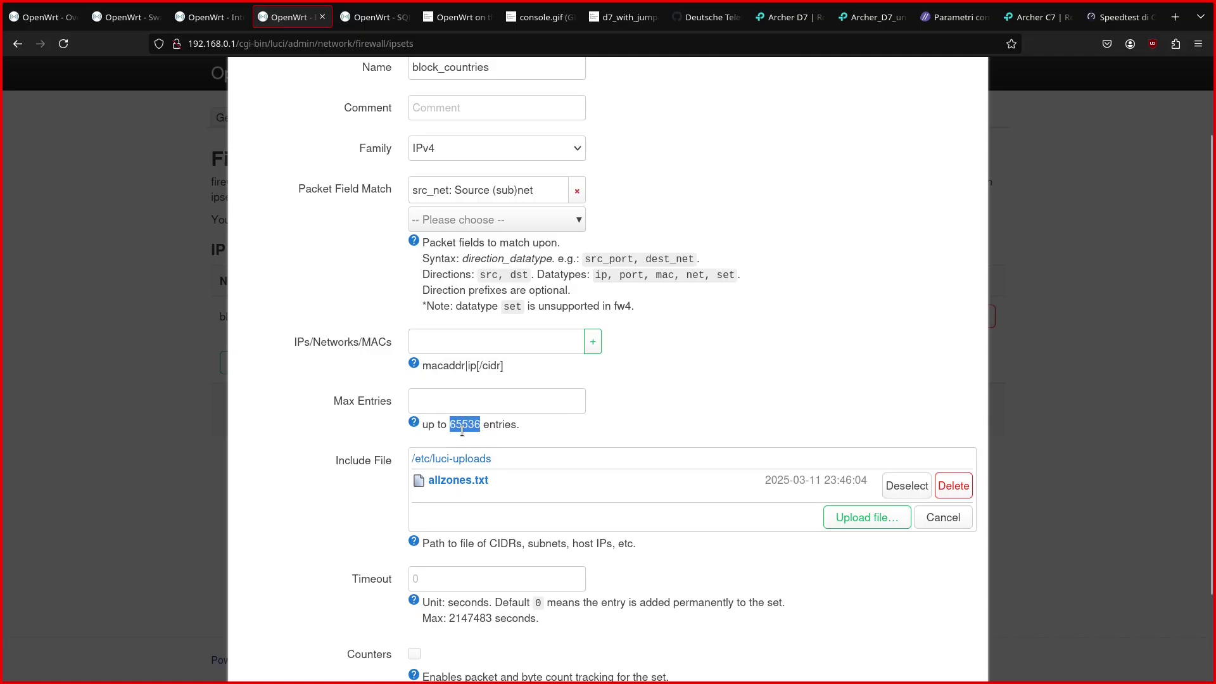
click(840, 349)
scroll(842, 394, down, 1)
scroll(838, 511, up, 4)
scroll(841, 518, down, 3)
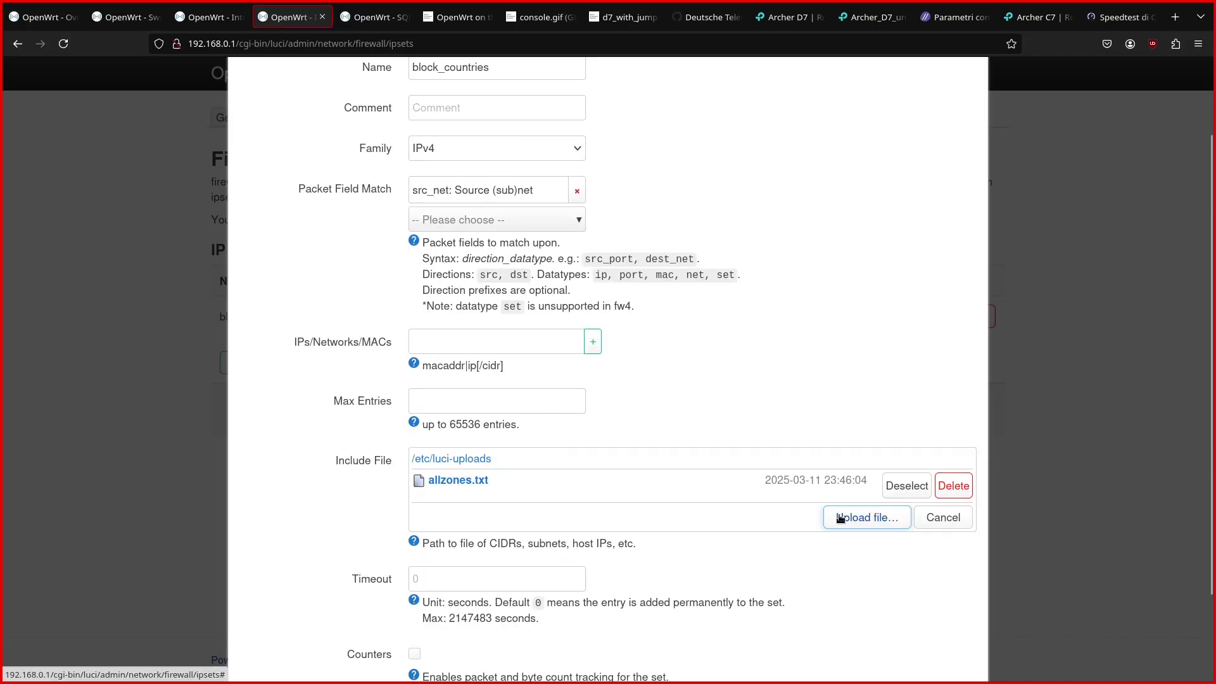
scroll(839, 515, up, 3)
scroll(834, 511, down, 3)
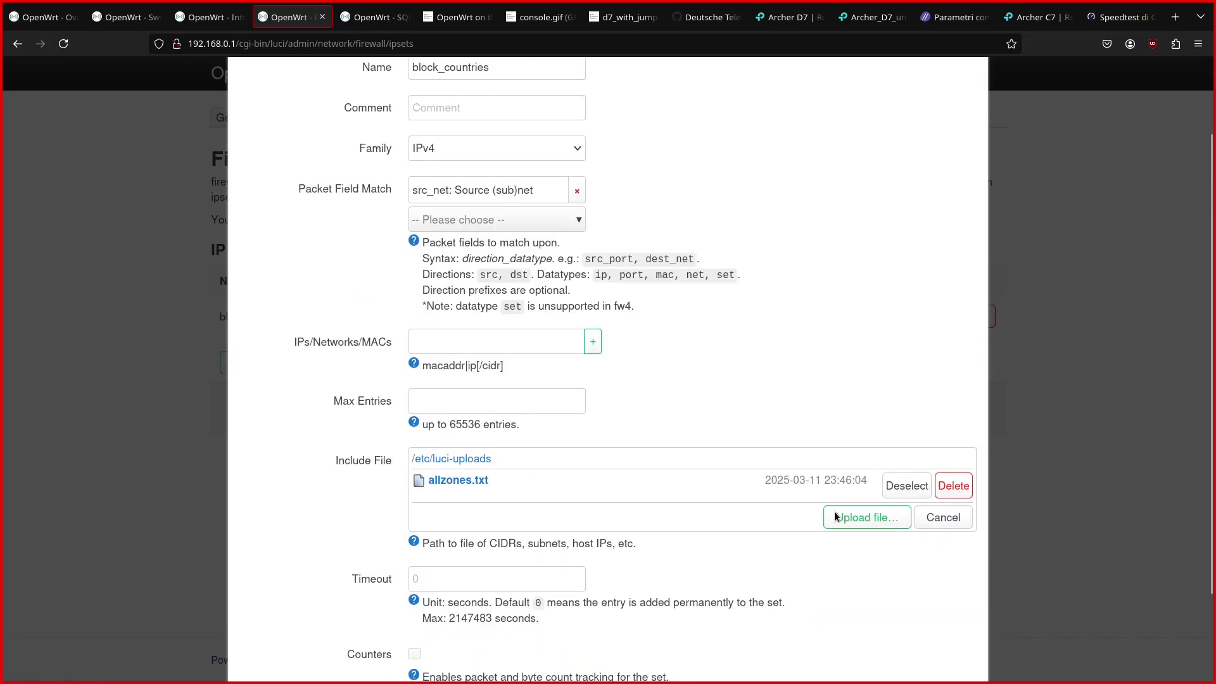
scroll(834, 516, down, 3)
click(886, 661)
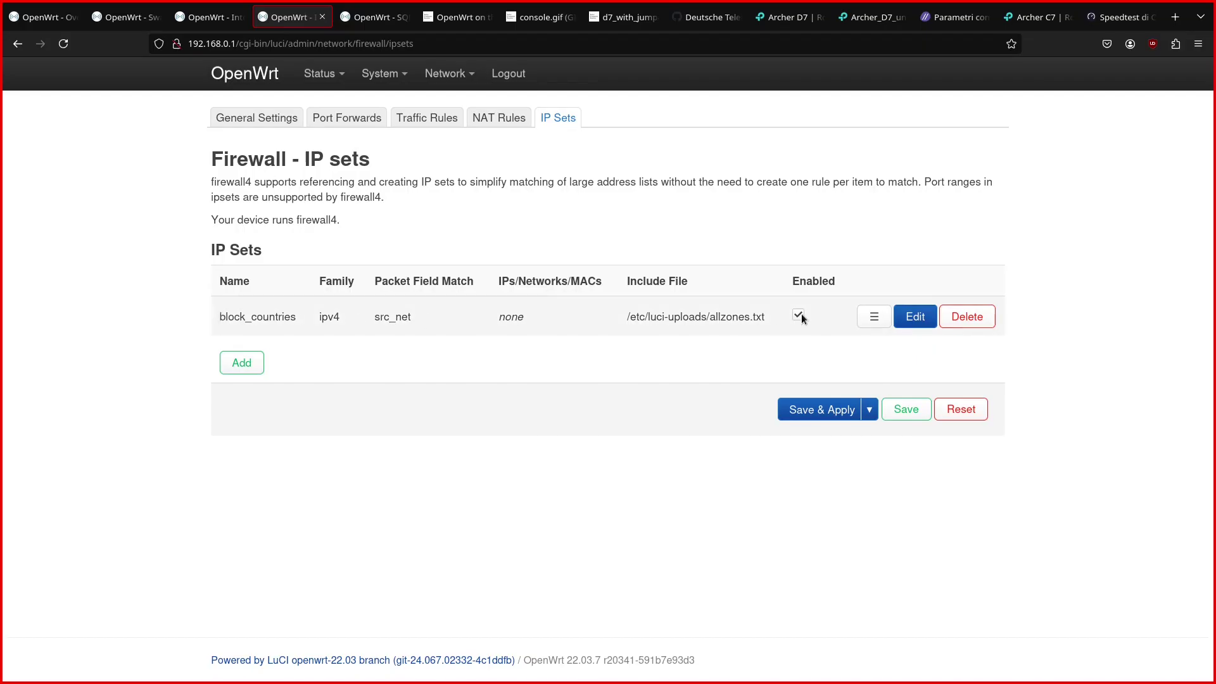
Open the "Block unwanted countries INPUT" traffic rule for editing and inspect the available actions.
click(432, 117)
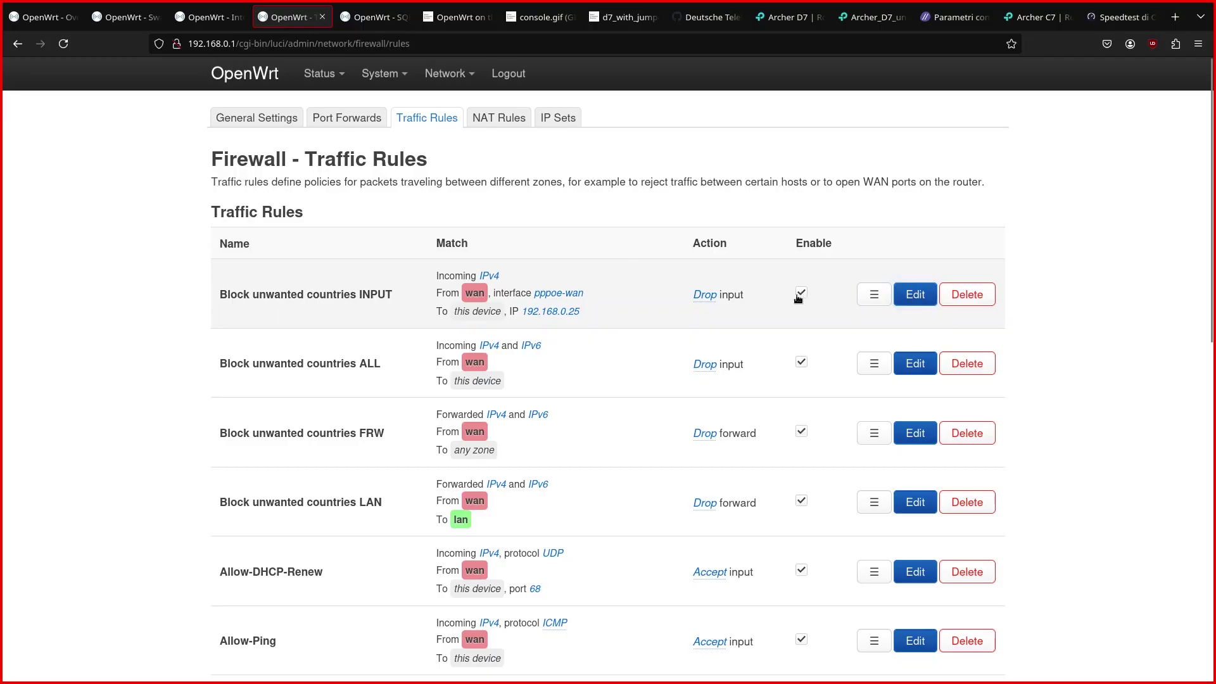
click(905, 295)
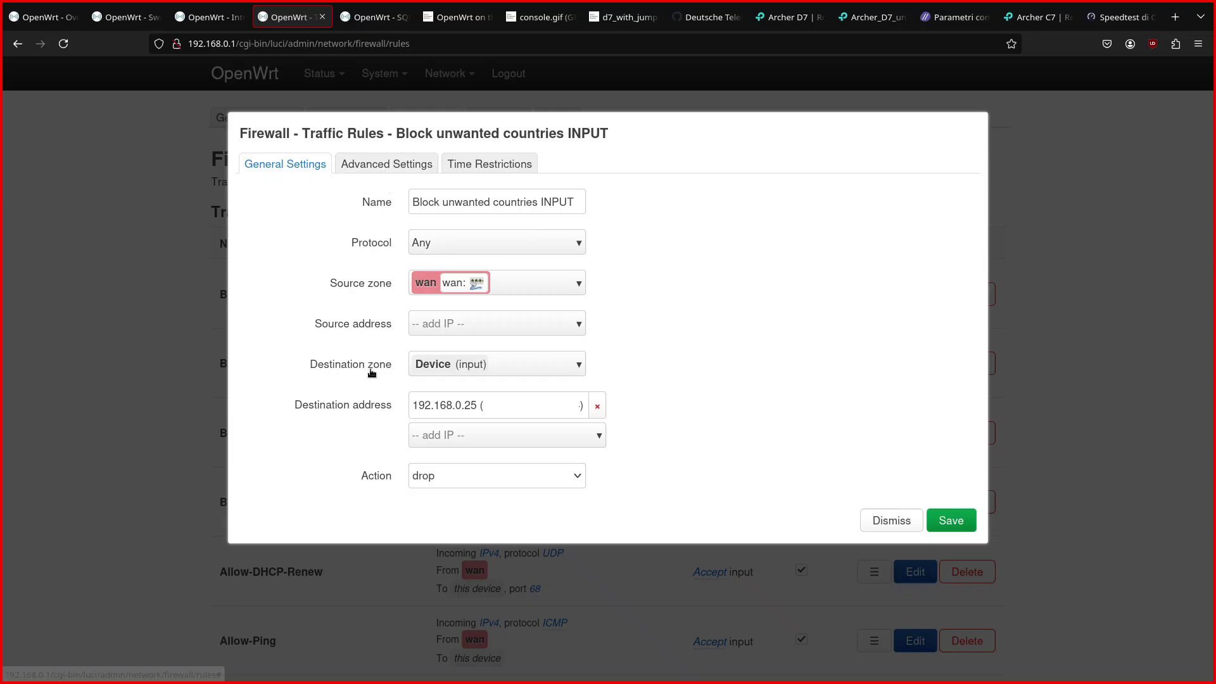
click(453, 479)
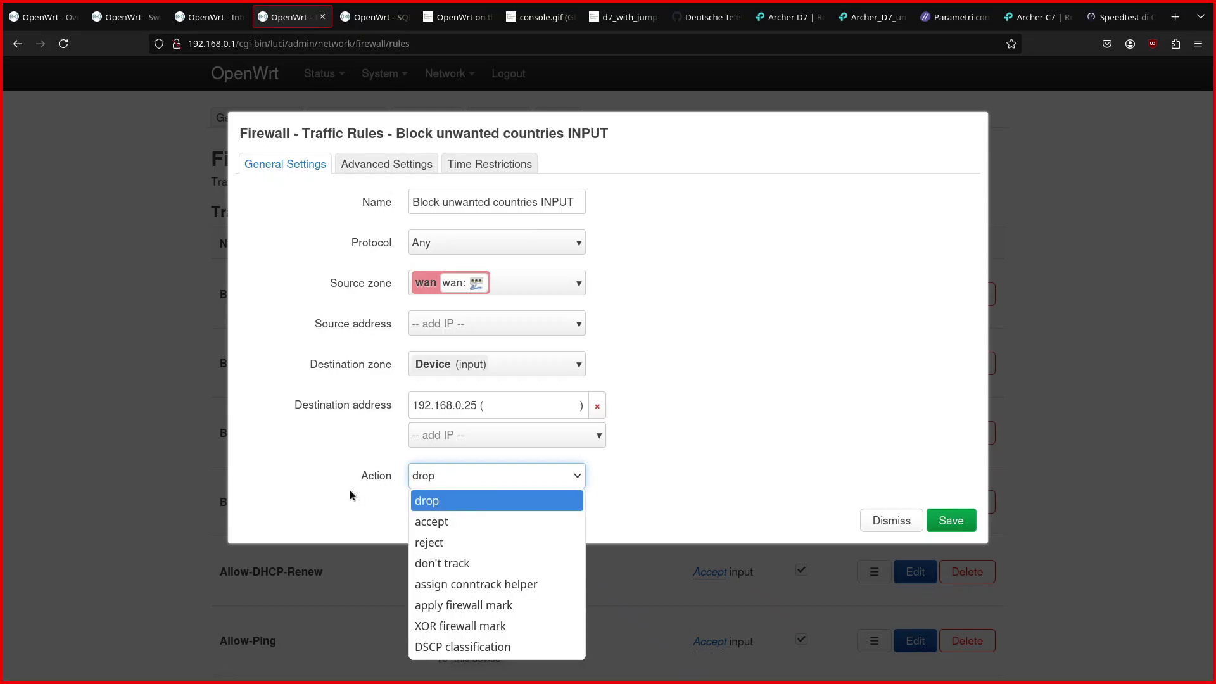
click(328, 497)
Inspect the rule's advanced settings, including the ipset and device name choices, and dismiss the rule without saving.
drag(241, 164, 361, 165)
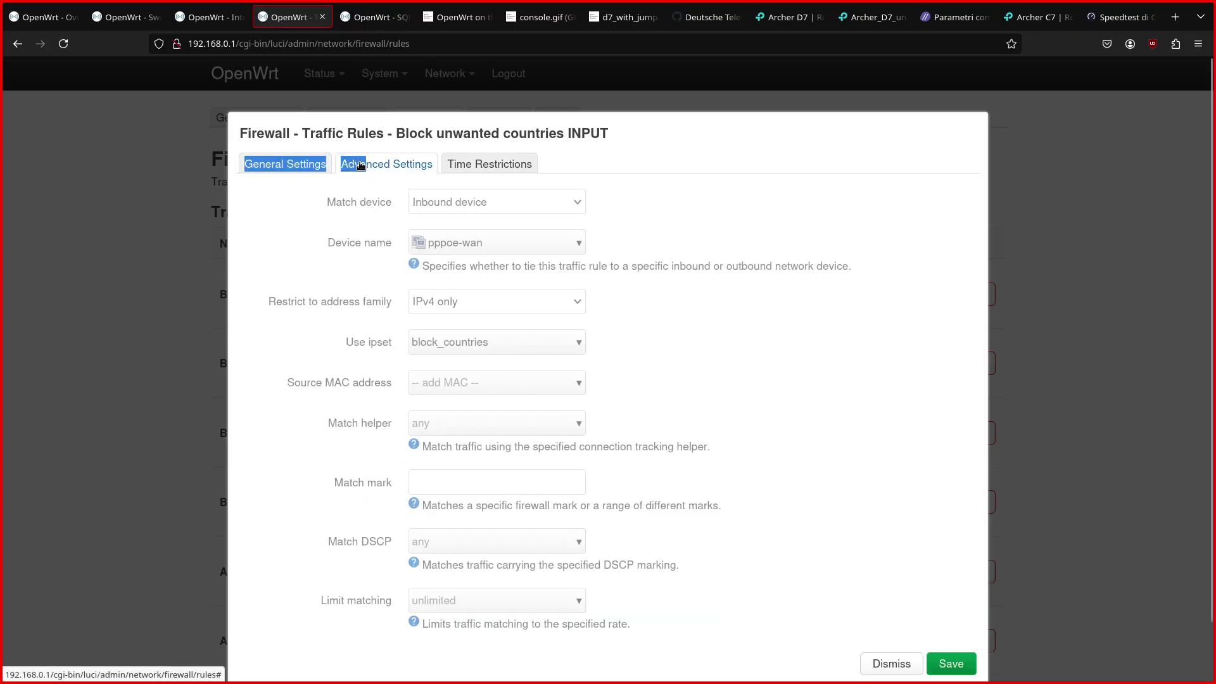
click(650, 236)
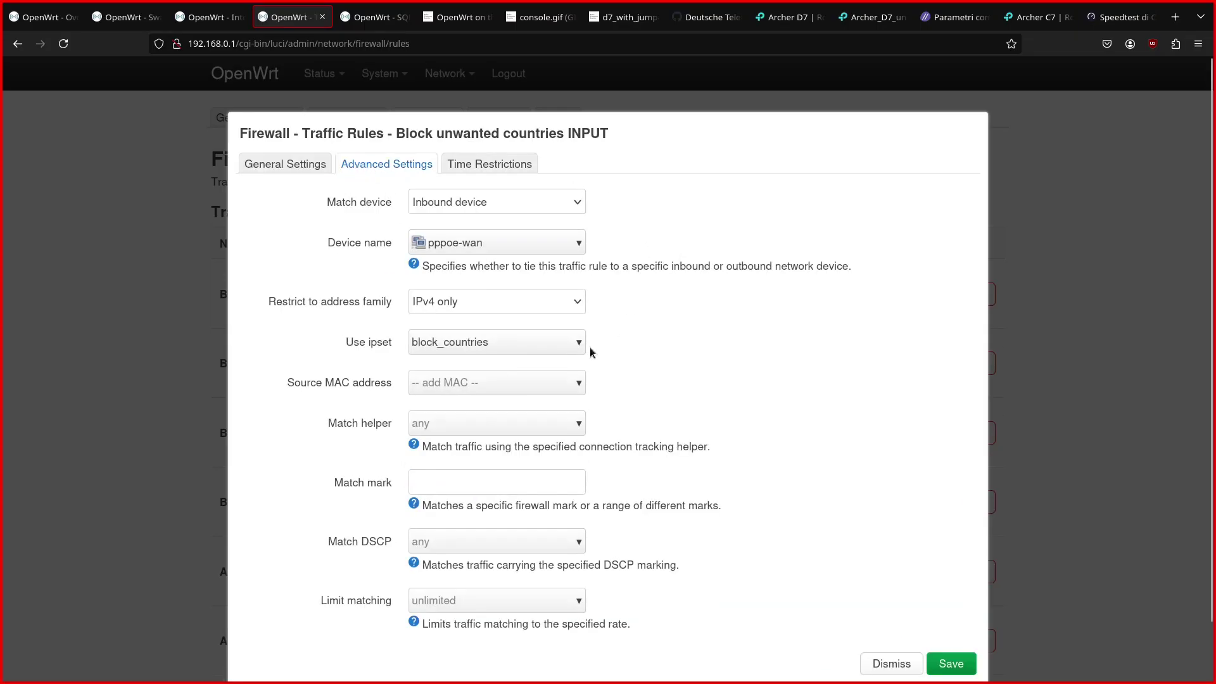
click(557, 342)
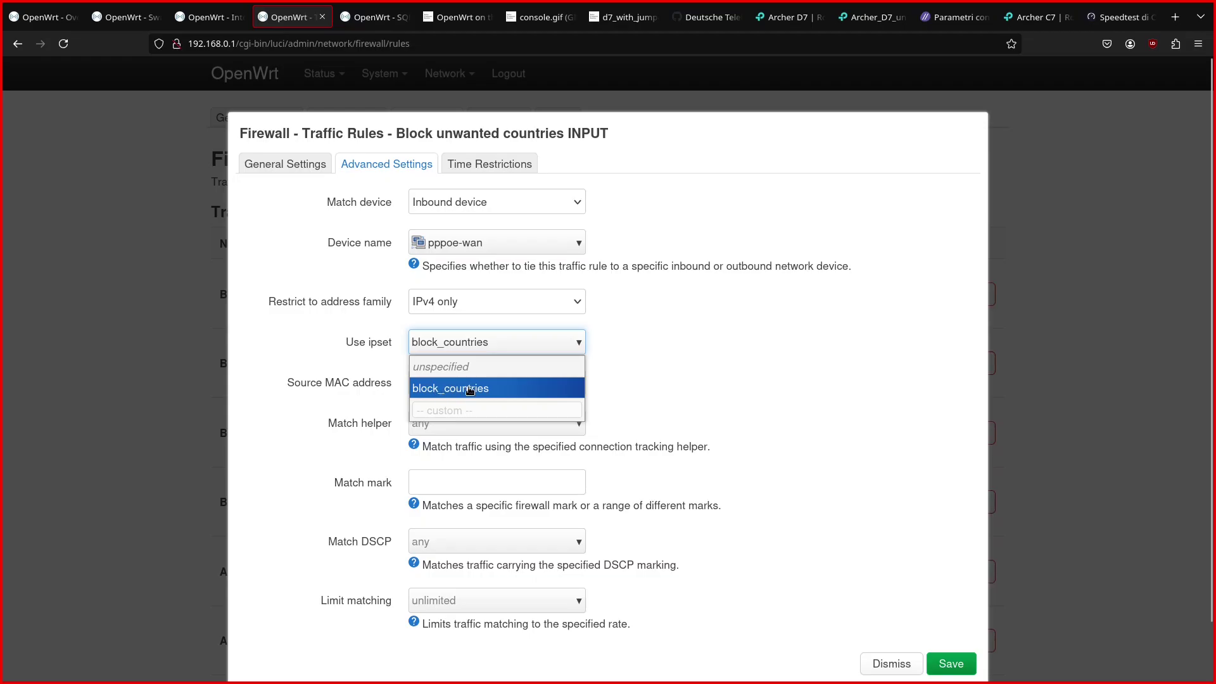
click(687, 381)
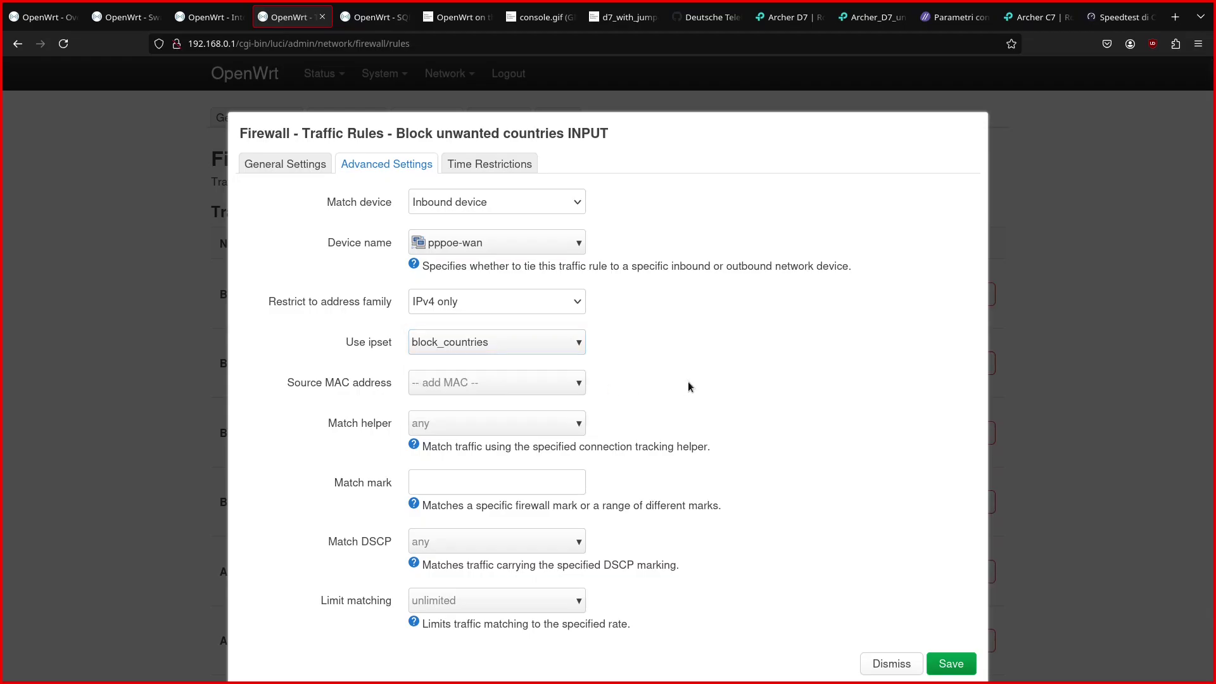
click(453, 247)
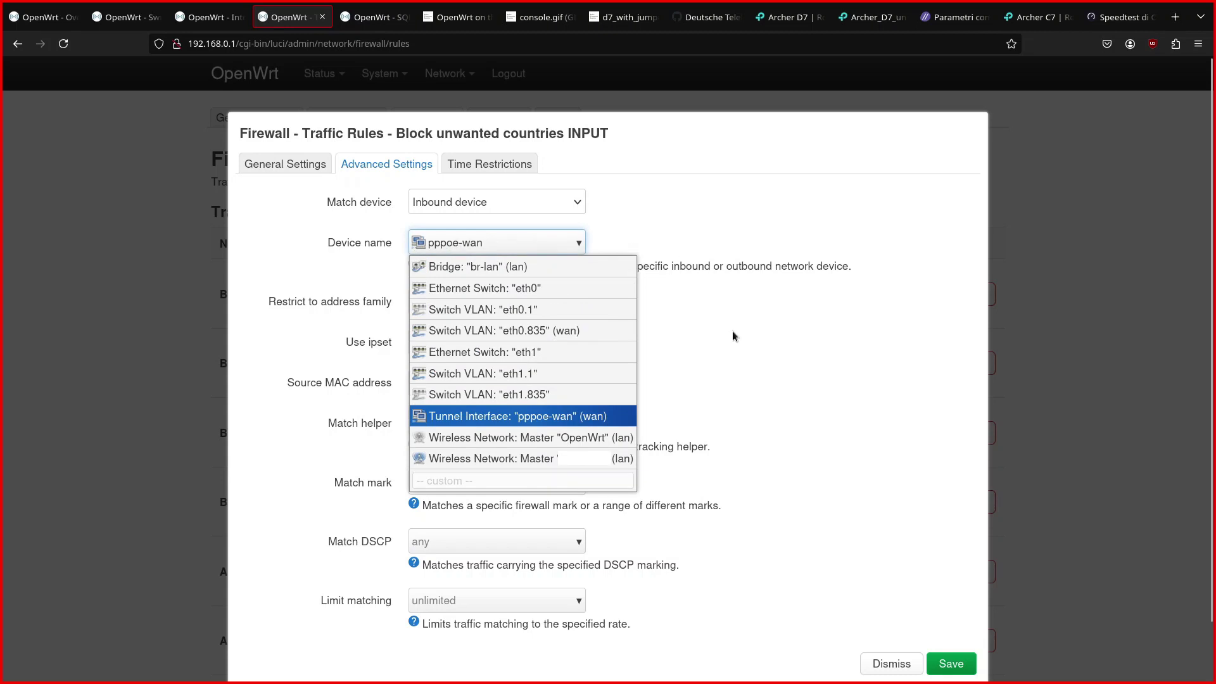
click(720, 229)
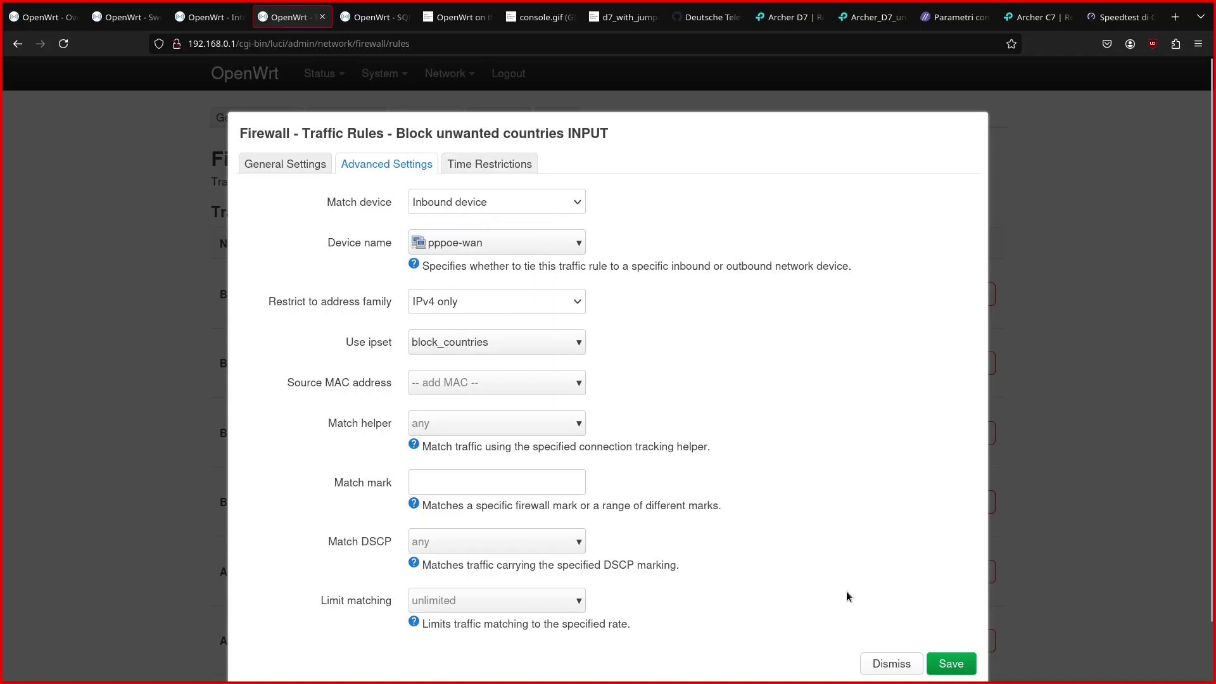
click(874, 662)
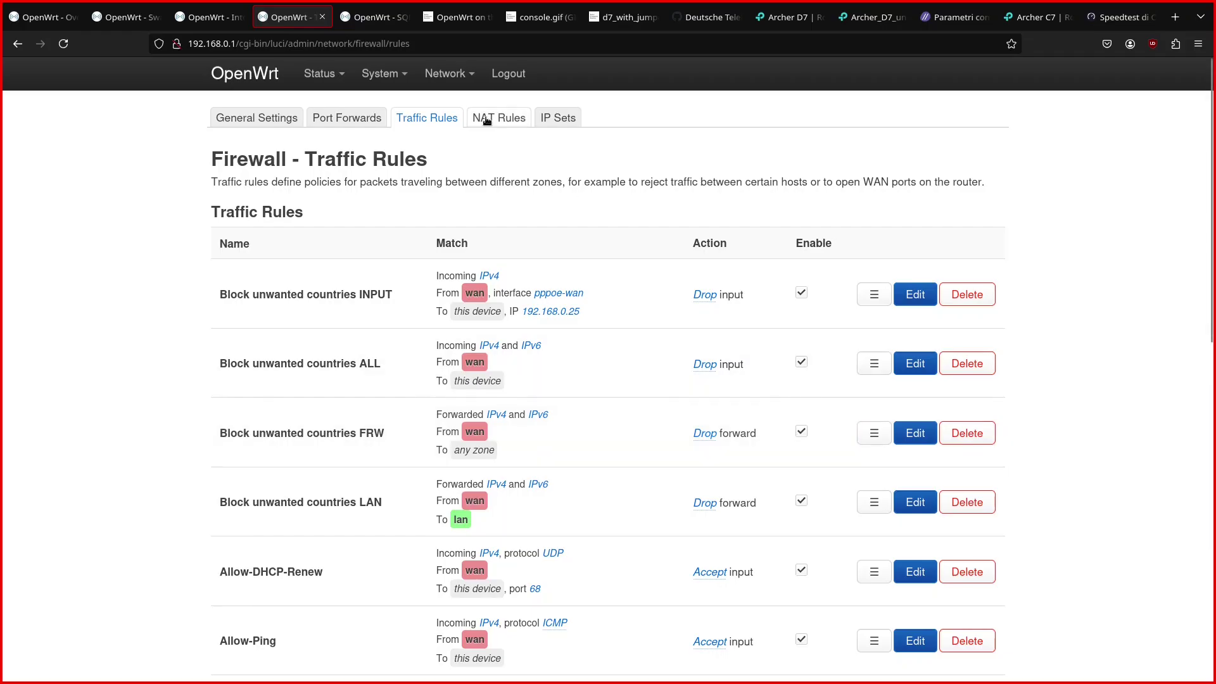
Read the introduction of Waveform's Bufferbloat and Internet Speed Test page, highlighting the opening question on stuttering calls and the word "Bufferbloat".
mouse_move(473, 90)
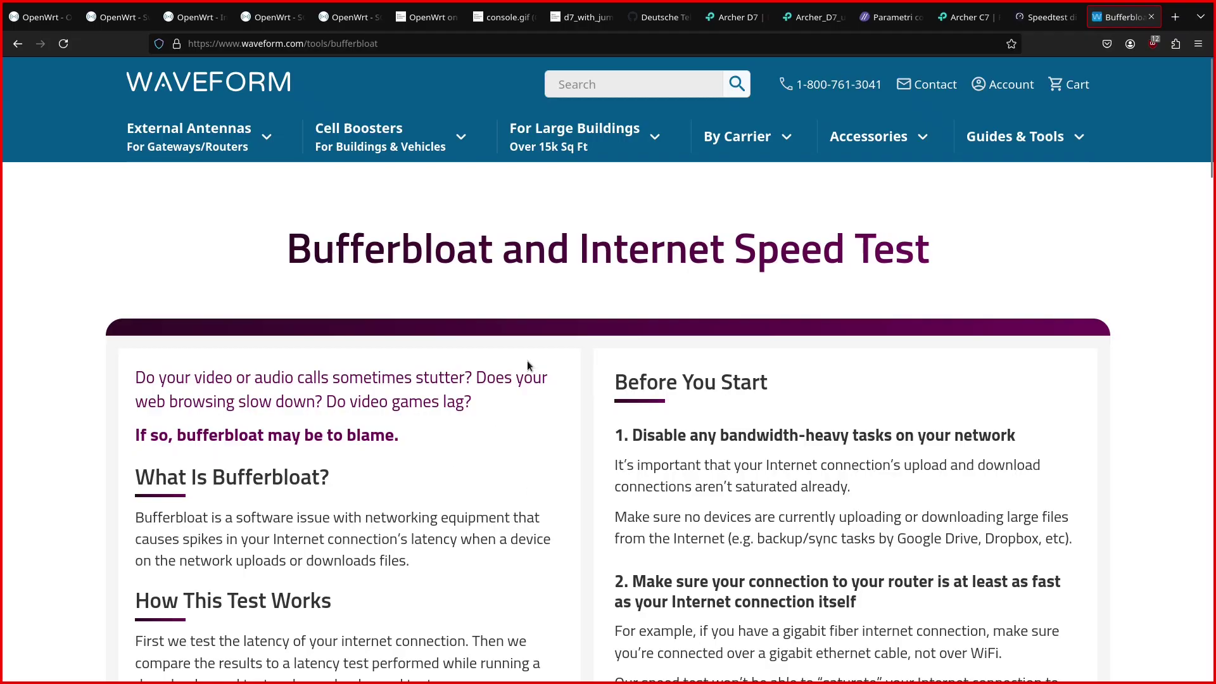
scroll(559, 361, down, 4)
scroll(558, 362, up, 2)
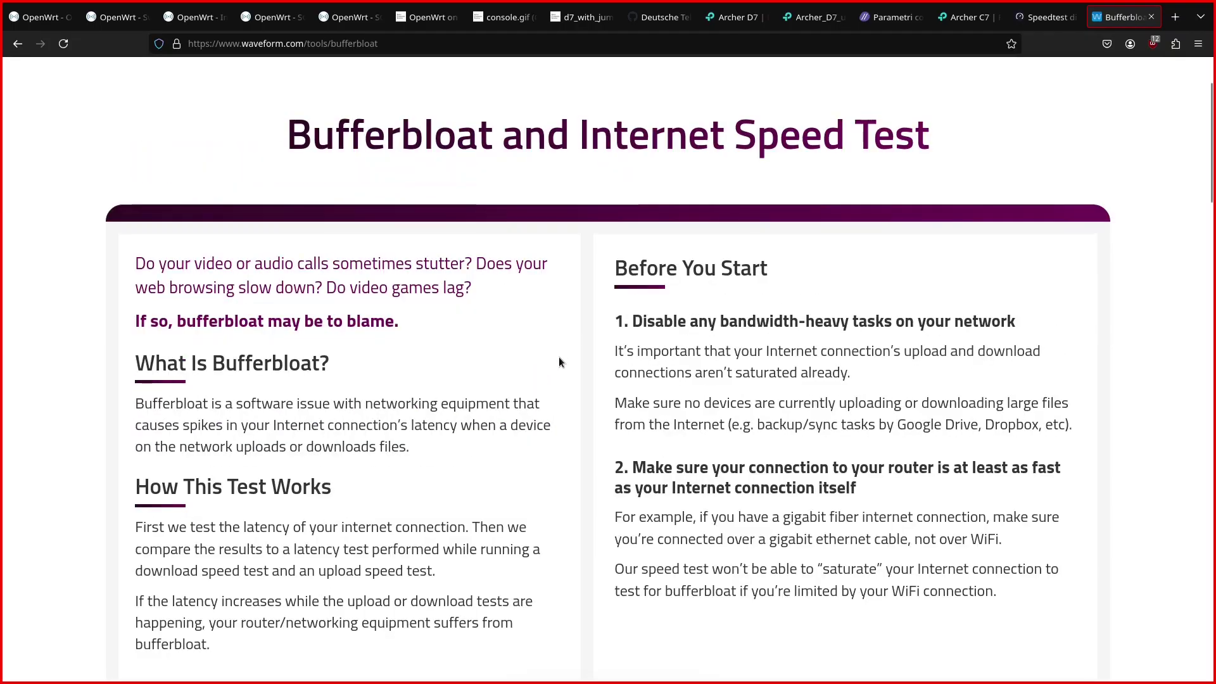
scroll(559, 362, up, 2)
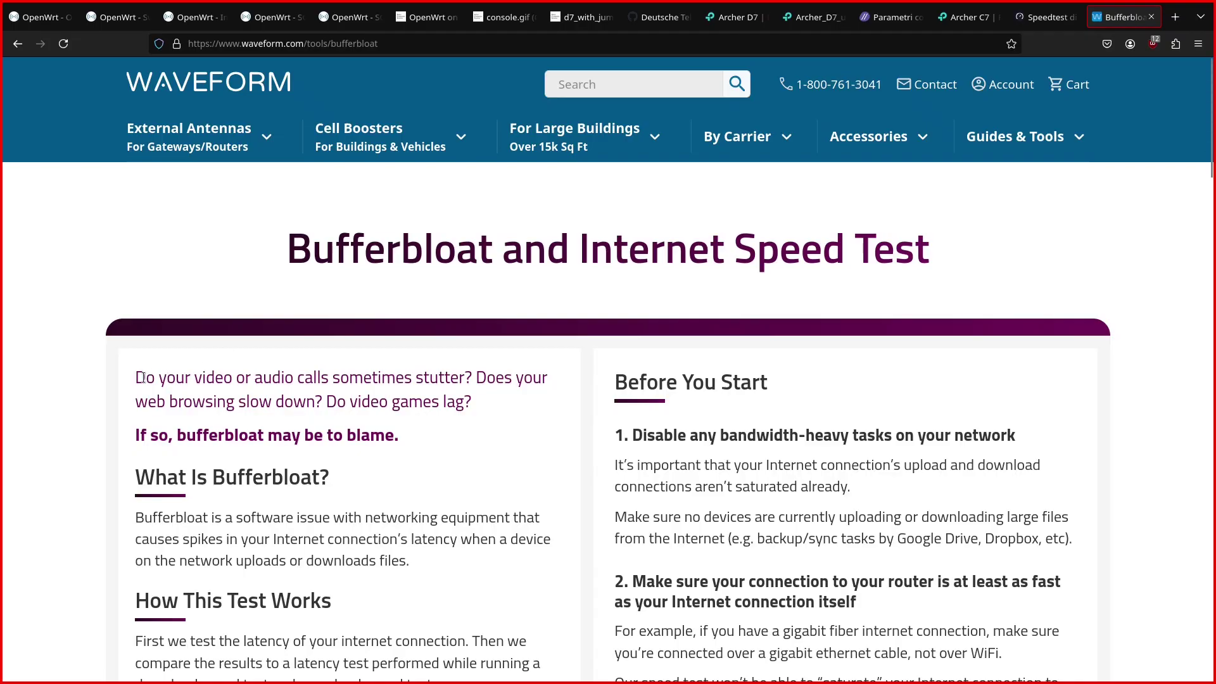
drag(134, 379, 464, 374)
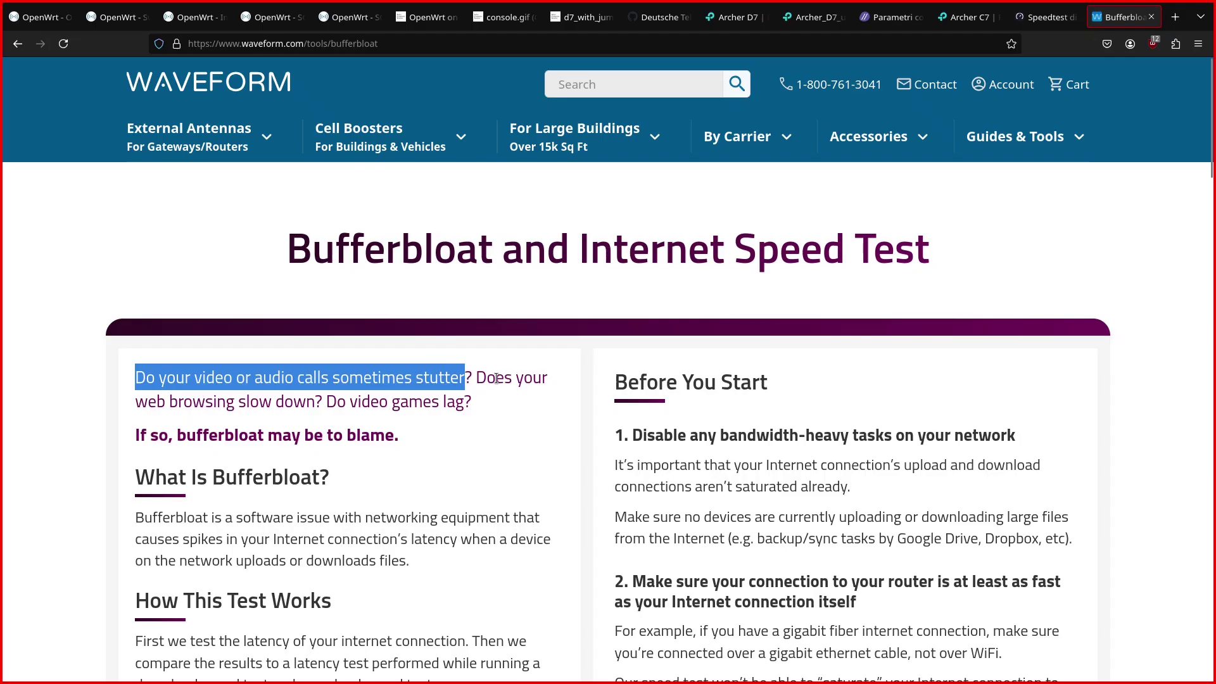
drag(288, 248, 494, 257)
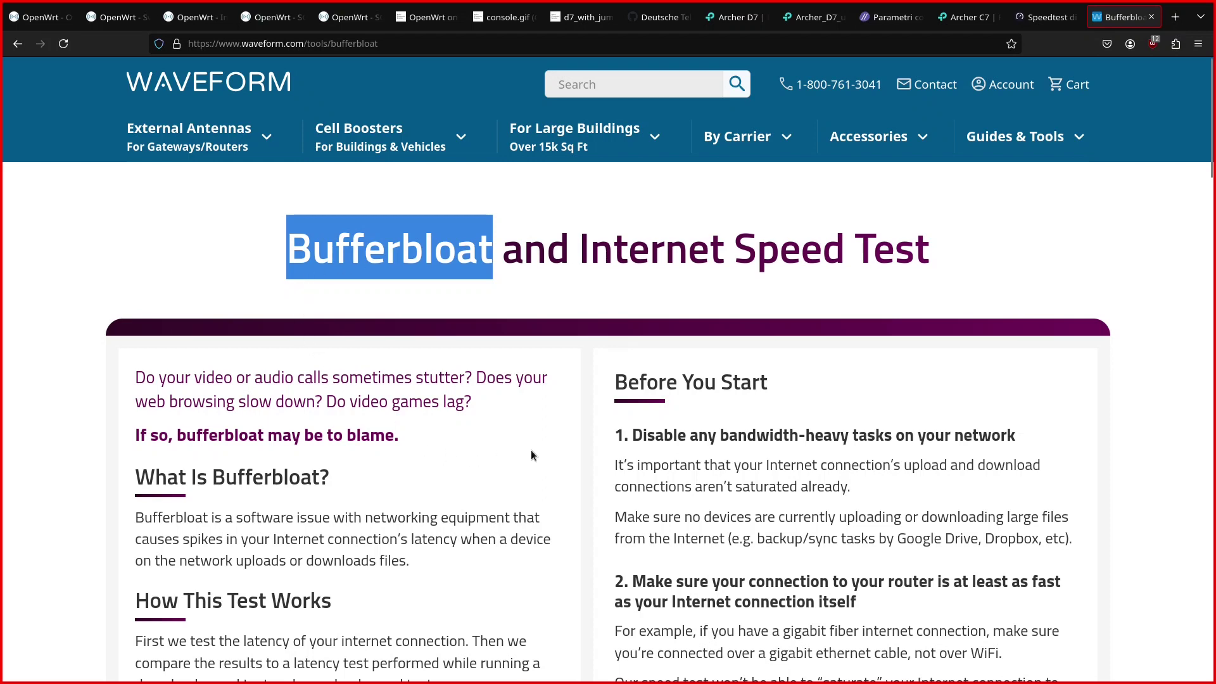
Run the Waveform bufferbloat test, follow its latency and speed measurements, and highlight the latency verdict below the grade.
scroll(531, 450, down, 5)
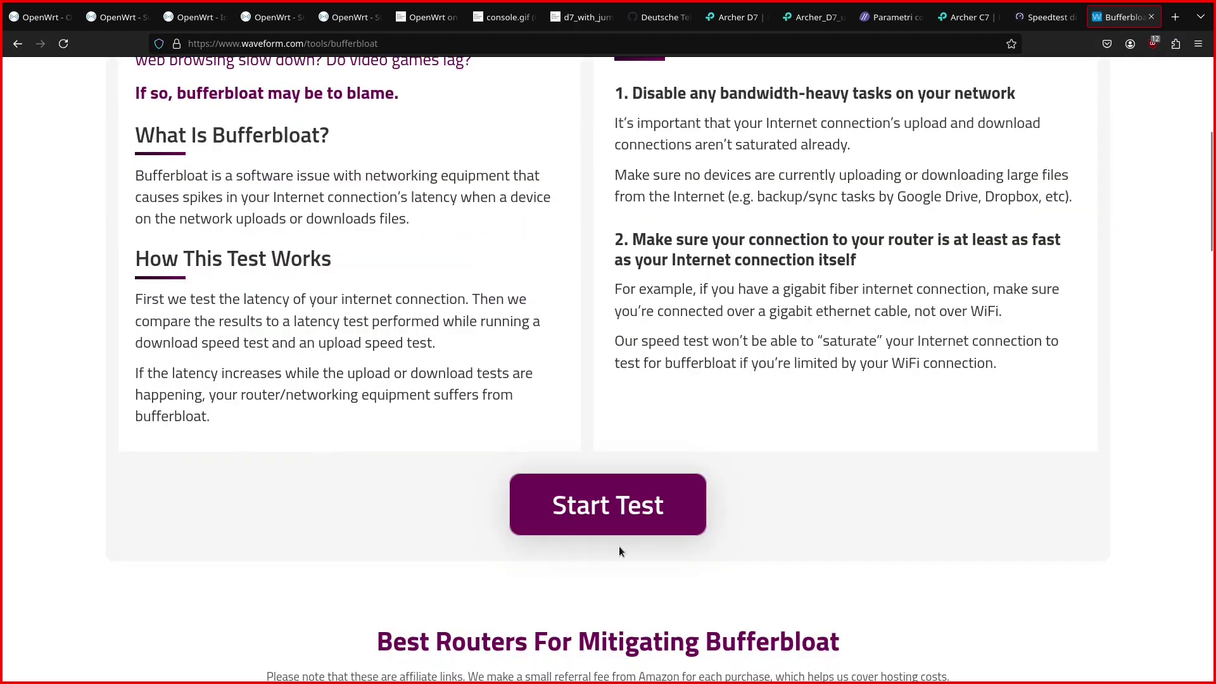
click(640, 506)
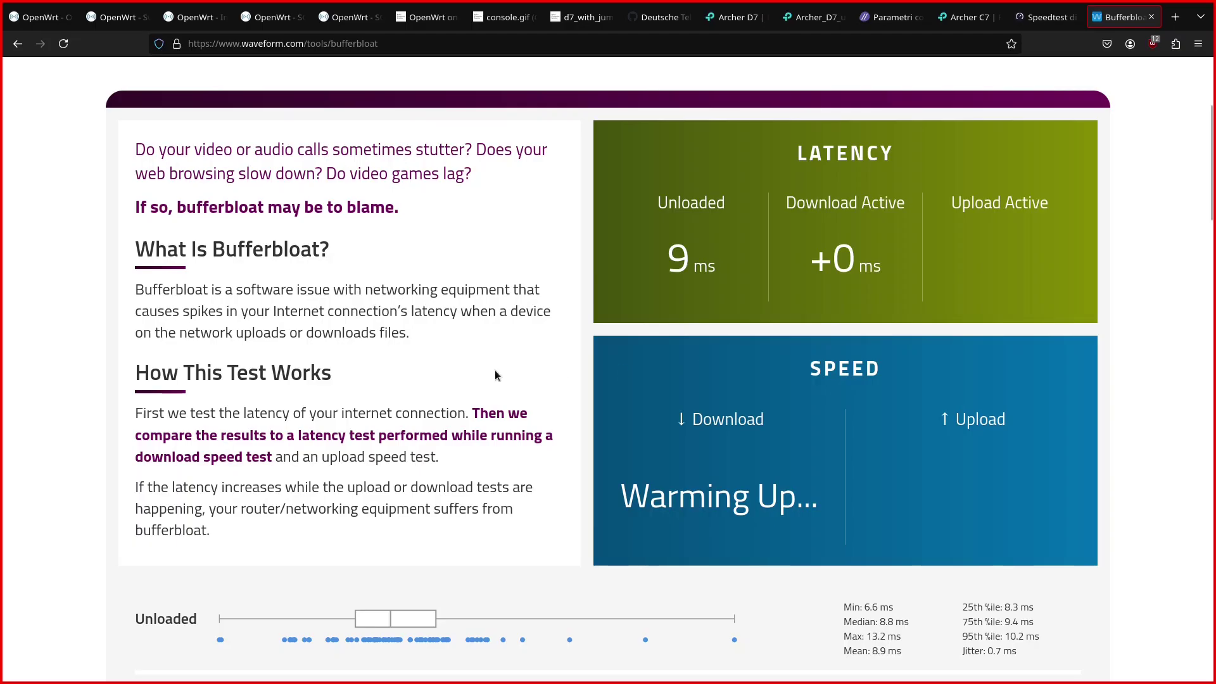
scroll(488, 377, down, 2)
scroll(486, 378, up, 2)
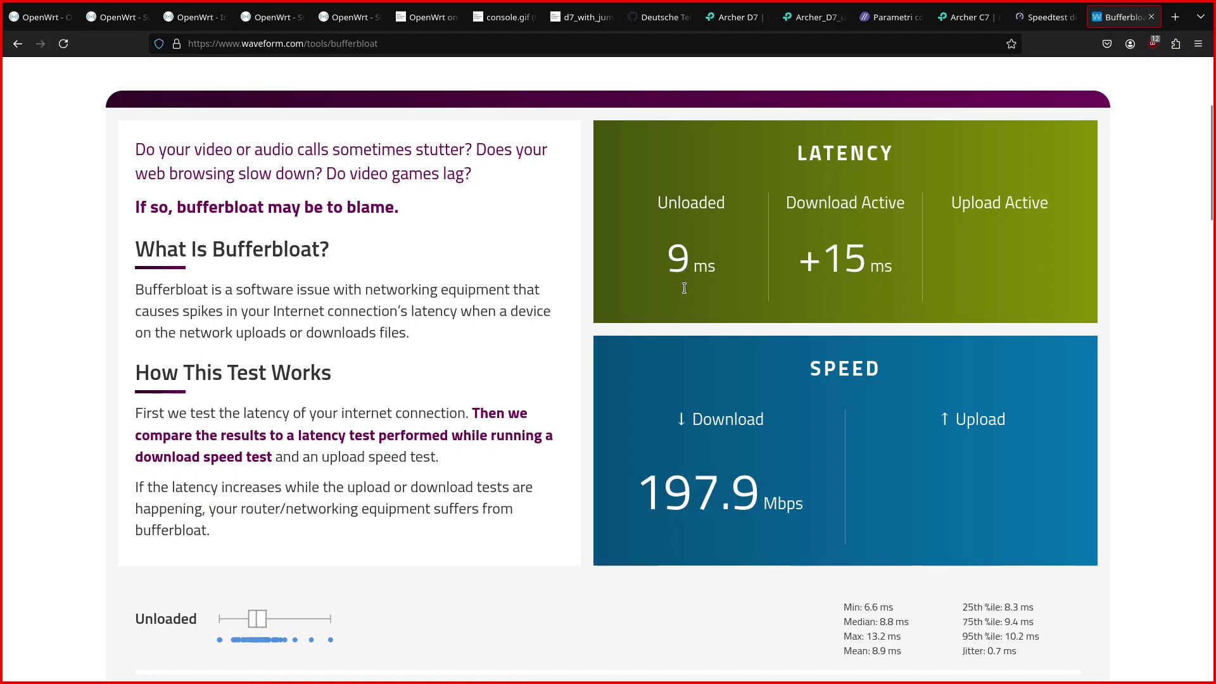
scroll(684, 279, down, 2)
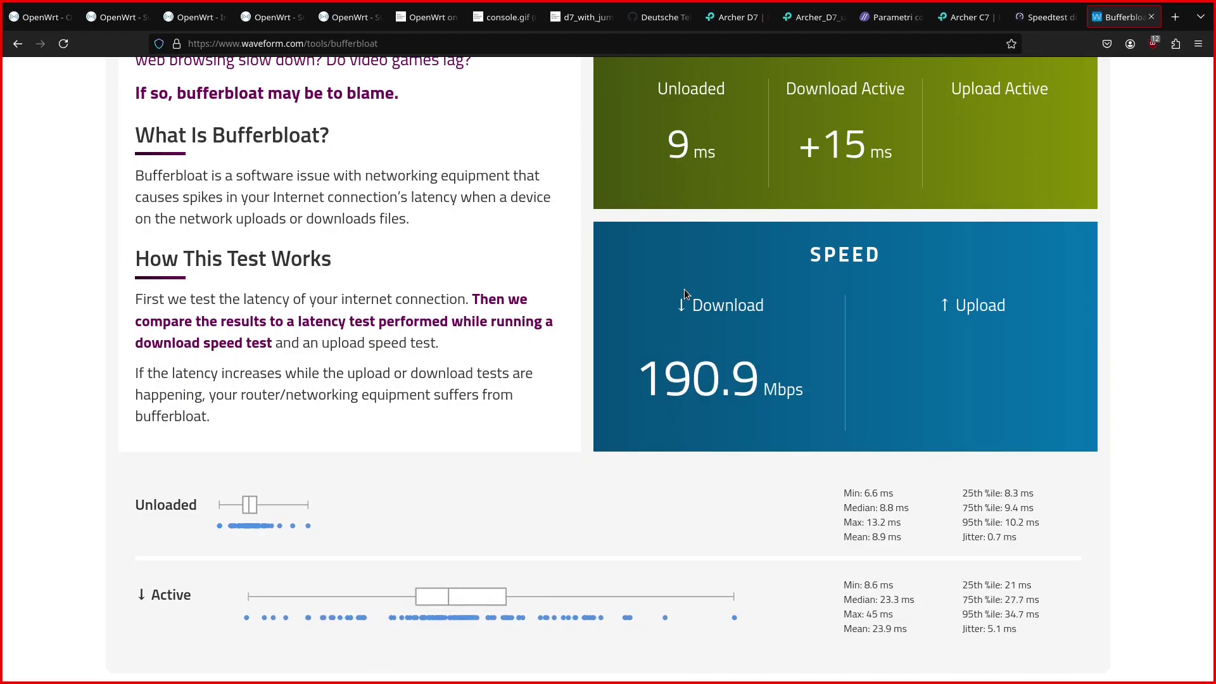
scroll(684, 293, up, 3)
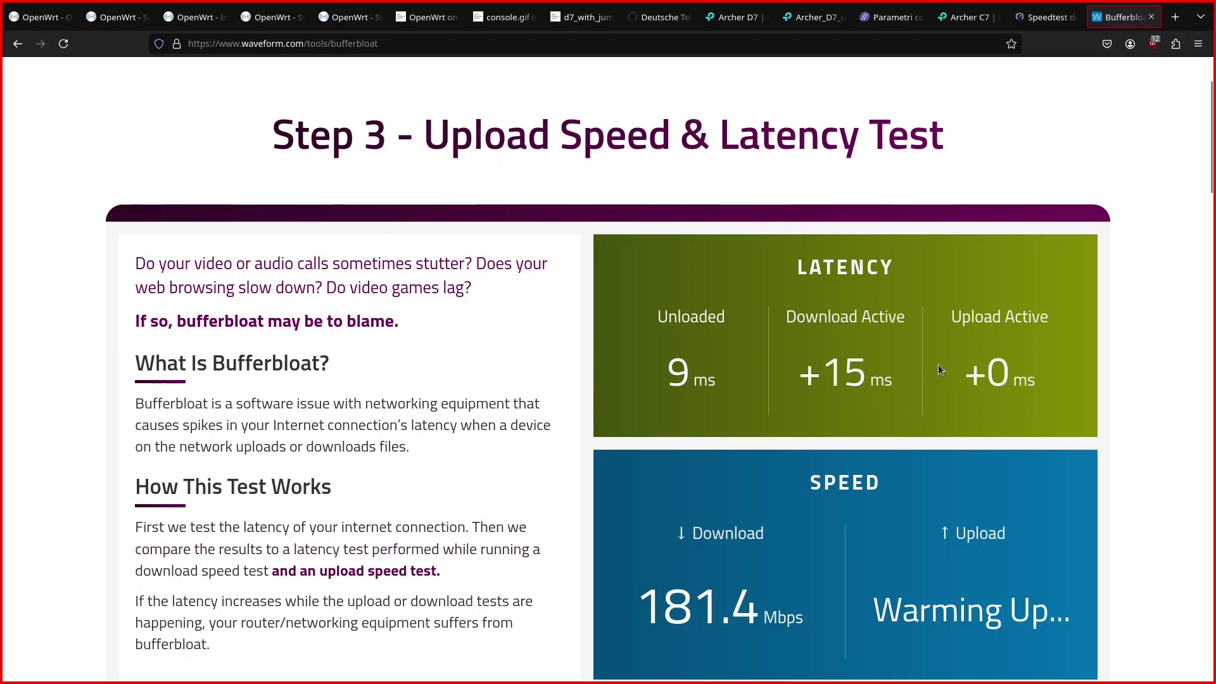
scroll(857, 429, down, 2)
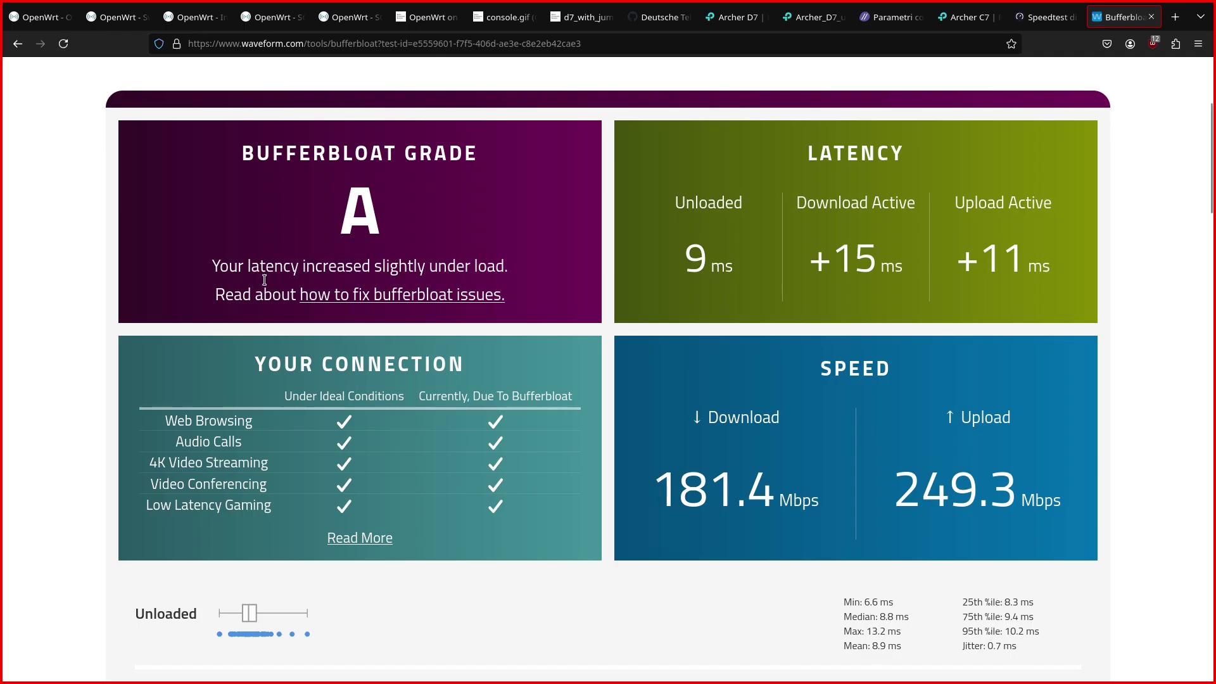
drag(242, 272, 496, 269)
click(494, 222)
Search the web for the router page heading "Smart Queue Management" and open the "SQM with cake - OpenWrt" guide.
click(269, 22)
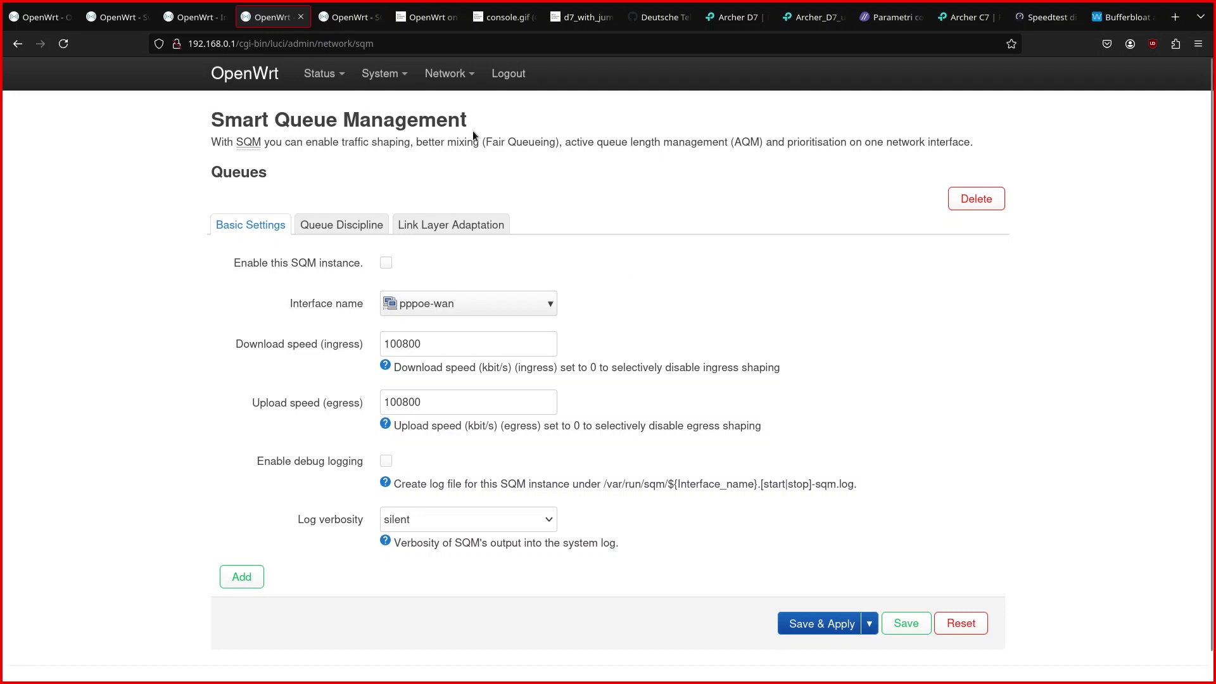
drag(218, 120, 496, 120)
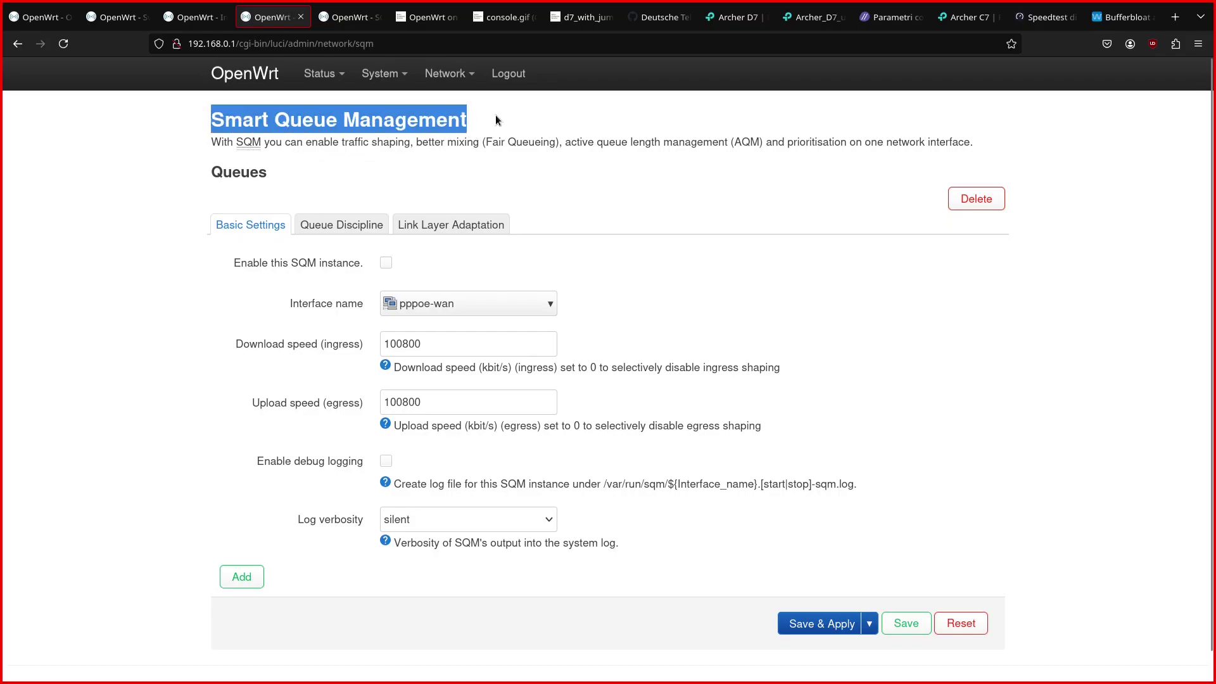
key(ctrl+c)
key(ctrl+t)
key(ctrl+v)
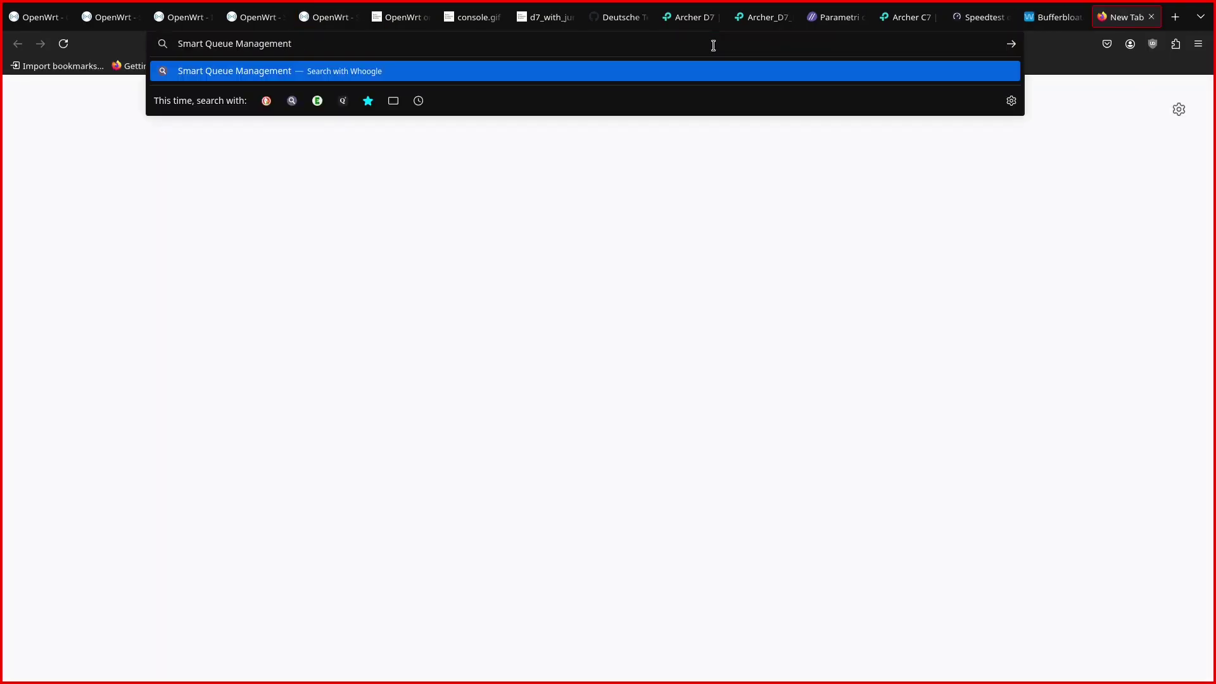
key(Return)
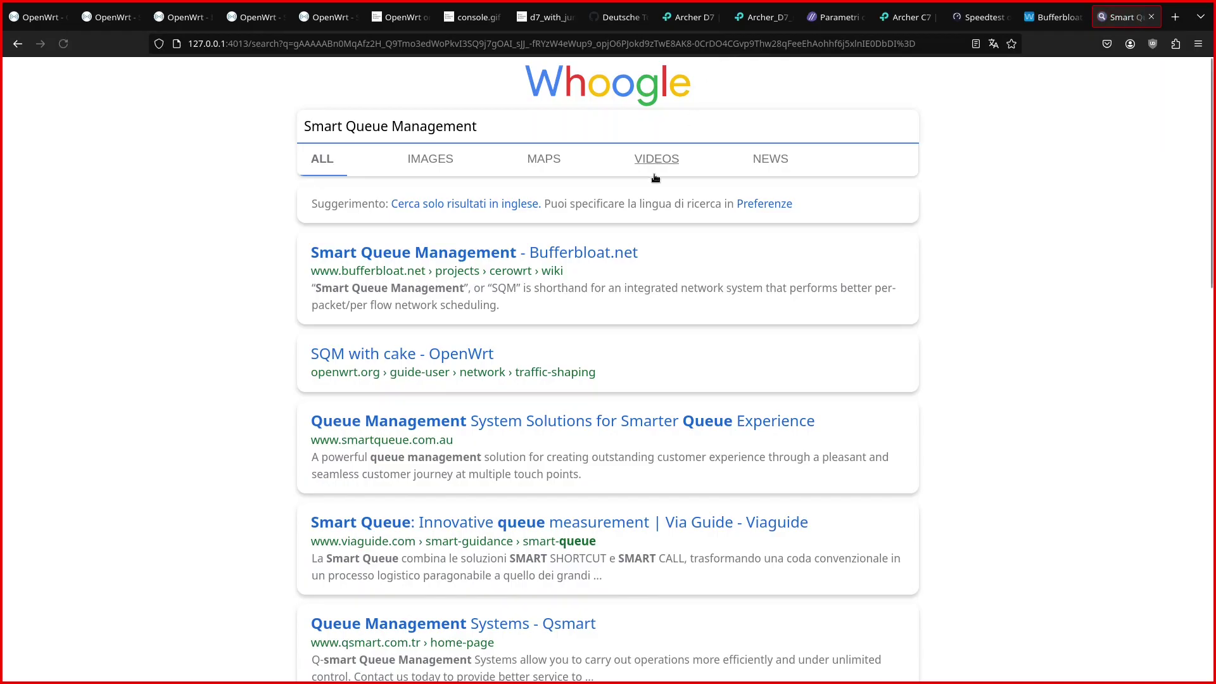
click(429, 356)
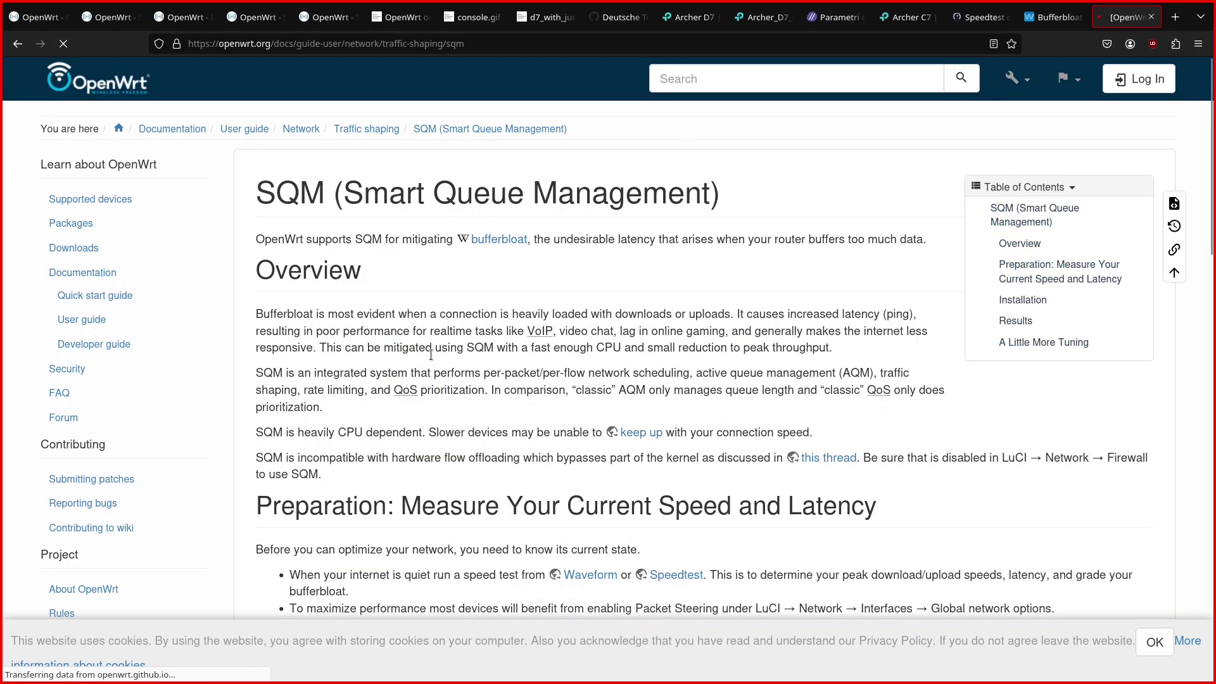
Read the OpenWrt SQM guide's overview, preparation, installation, speedtest results and tuning sections.
scroll(492, 288, down, 5)
scroll(500, 282, down, 5)
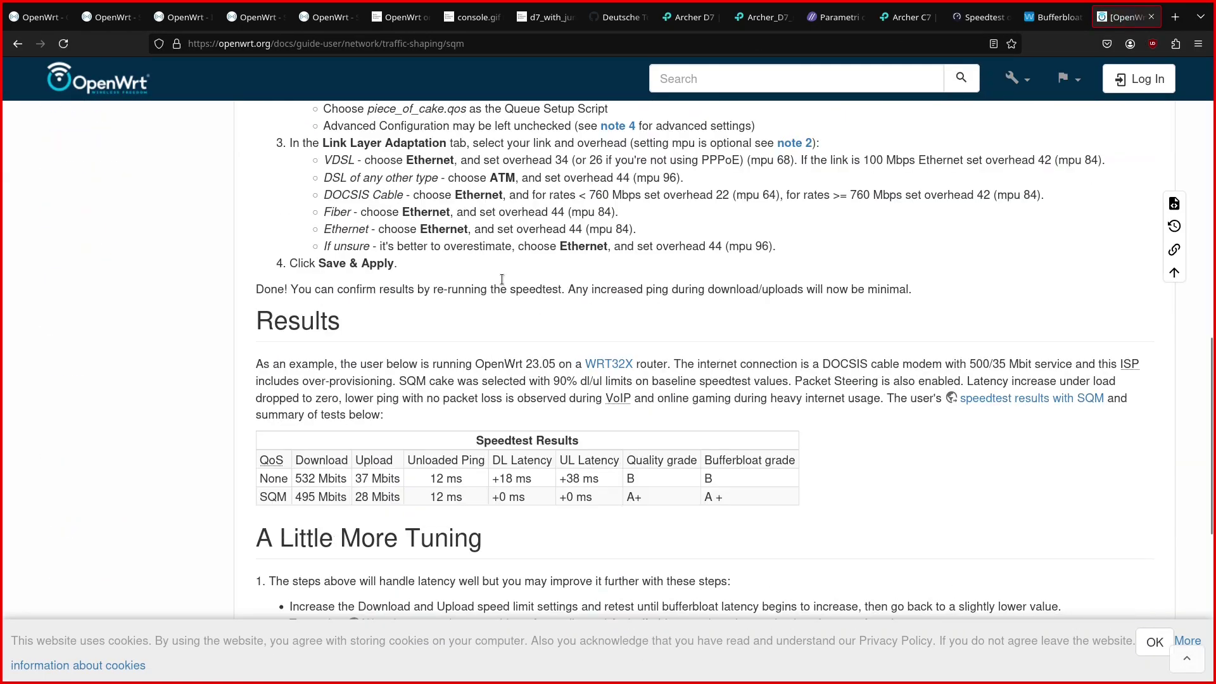
scroll(503, 283, down, 2)
key(Home)
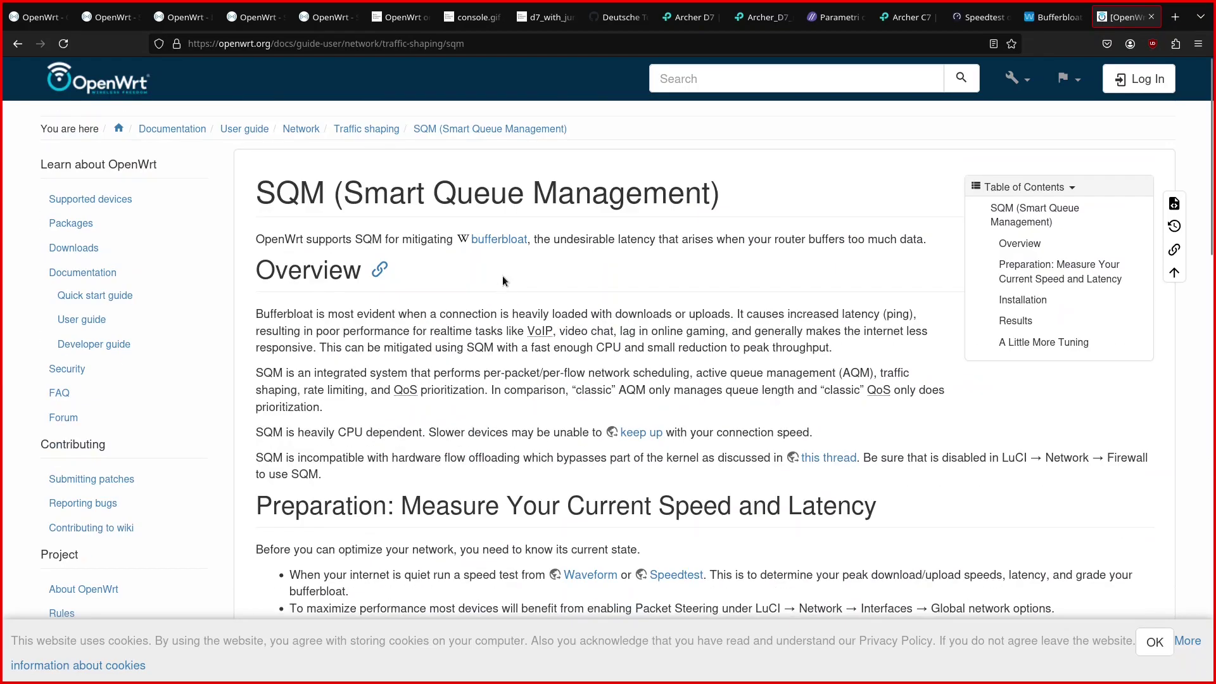
scroll(503, 281, down, 3)
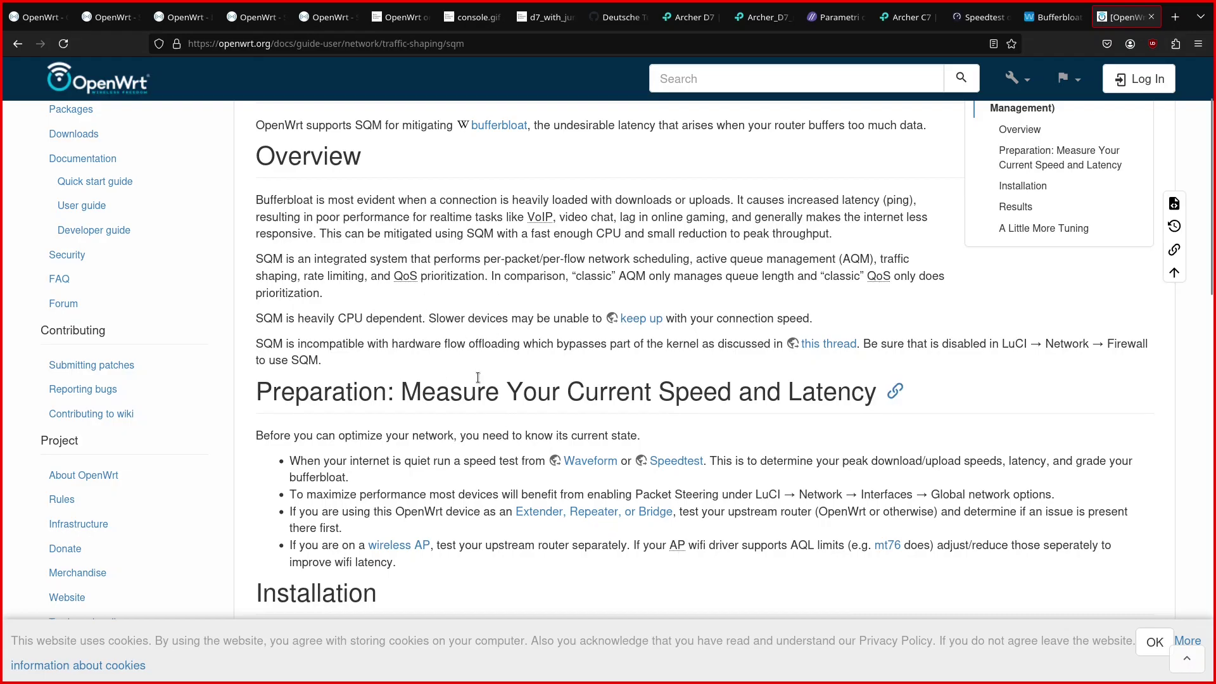
scroll(558, 456, down, 9)
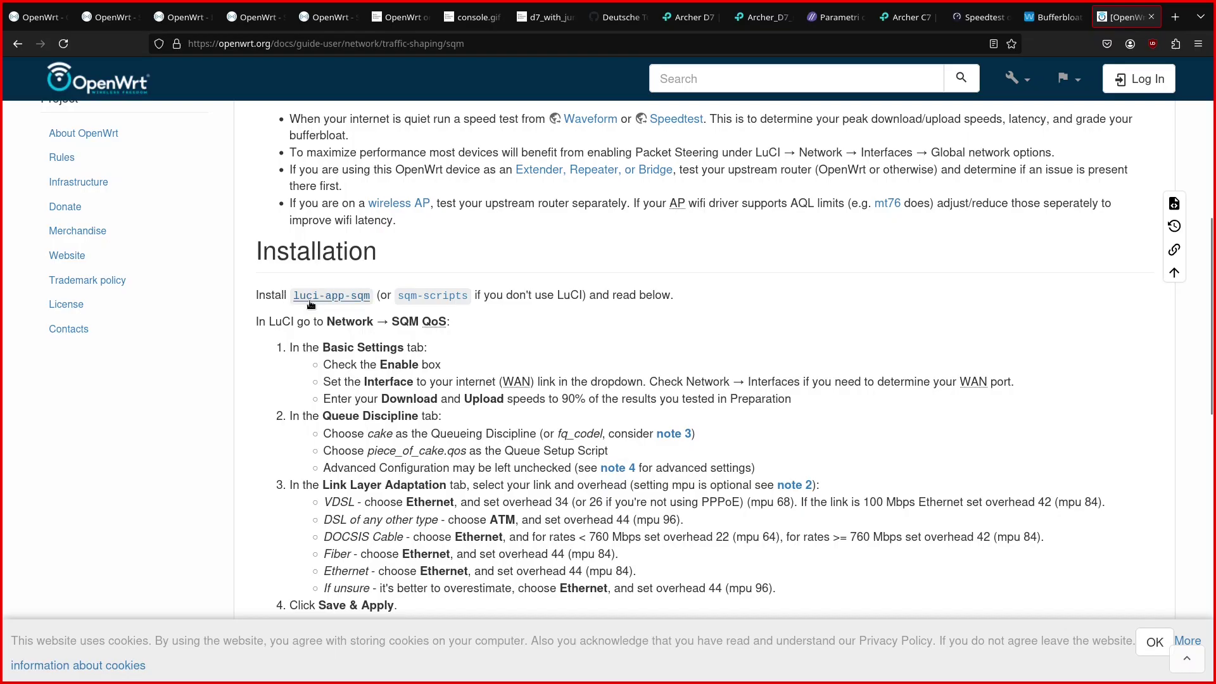
scroll(646, 333, down, 9)
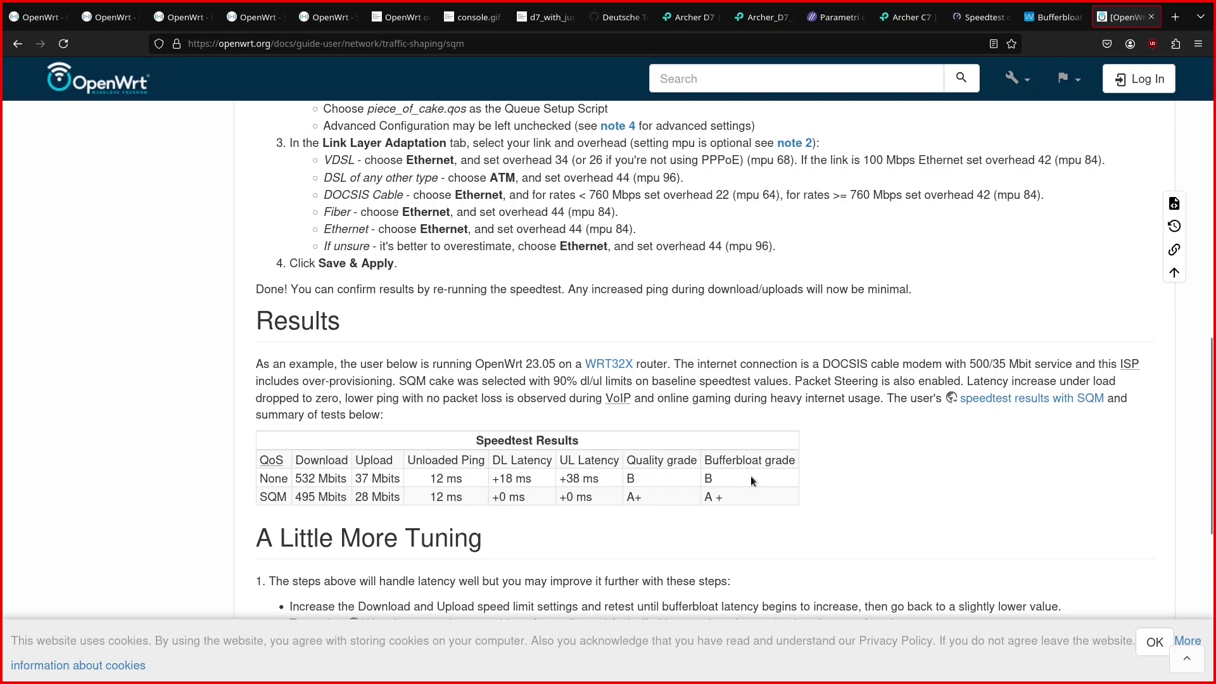
scroll(697, 358, down, 3)
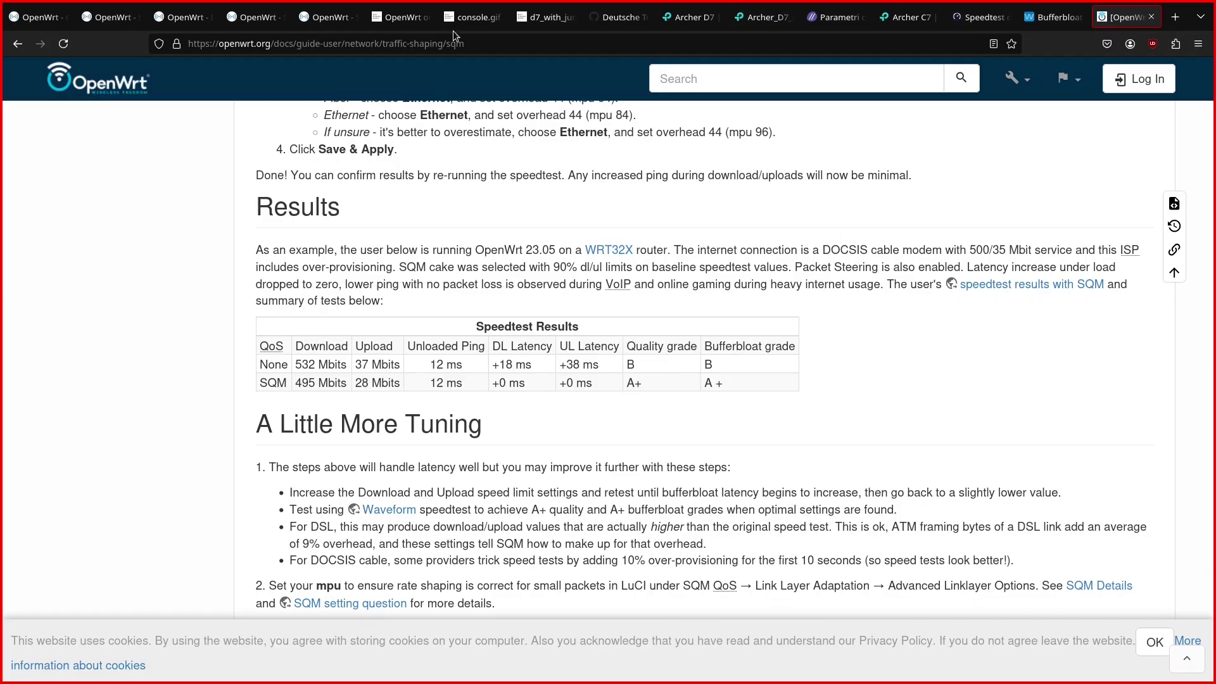
Inspect the router's SQM basic settings, including the interface selection, plus its queue discipline and link layer adaptation settings.
click(248, 17)
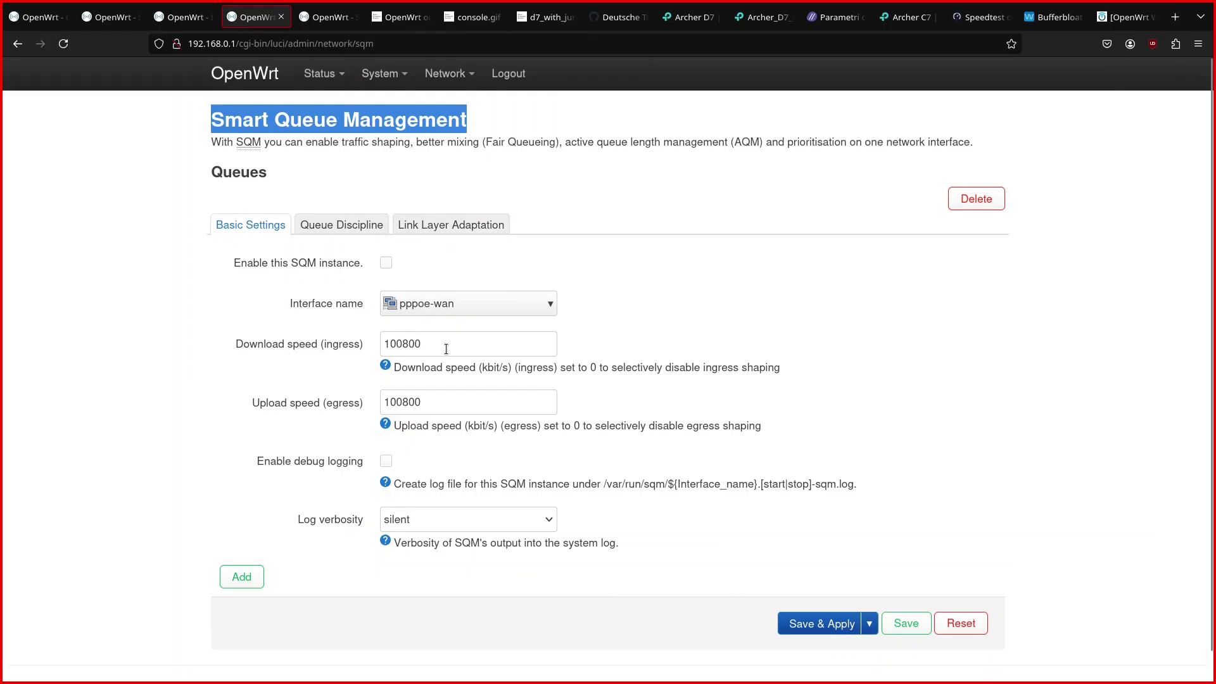
click(459, 306)
click(459, 306)
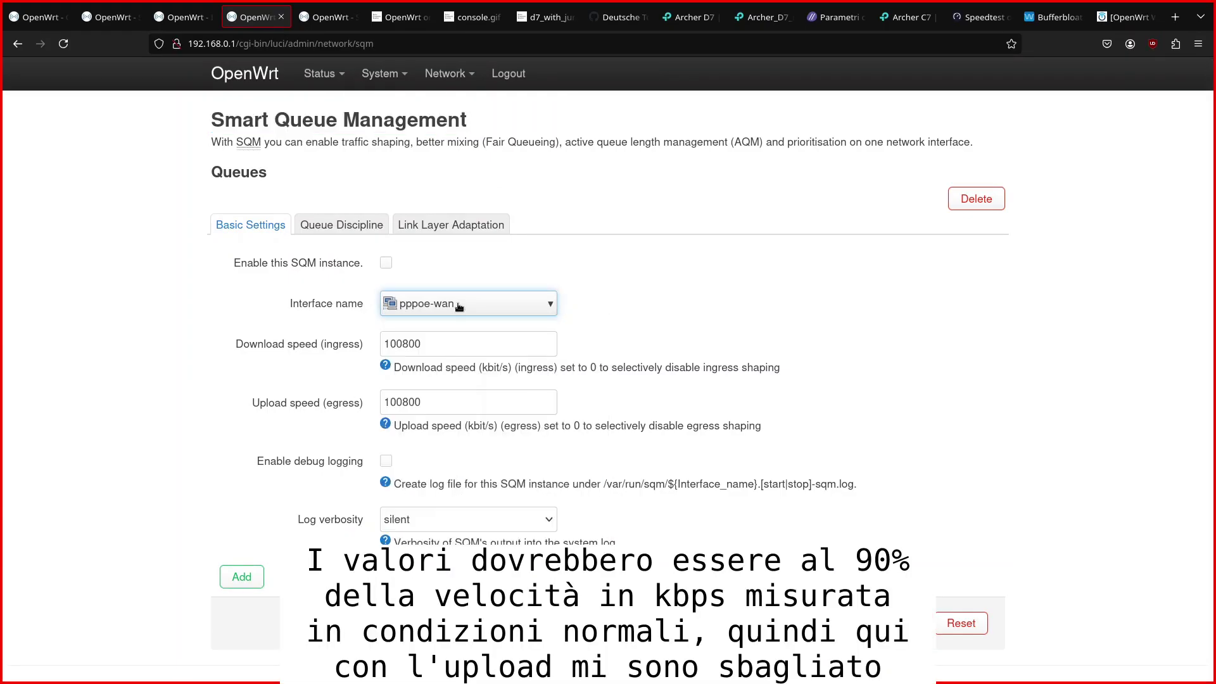
click(383, 229)
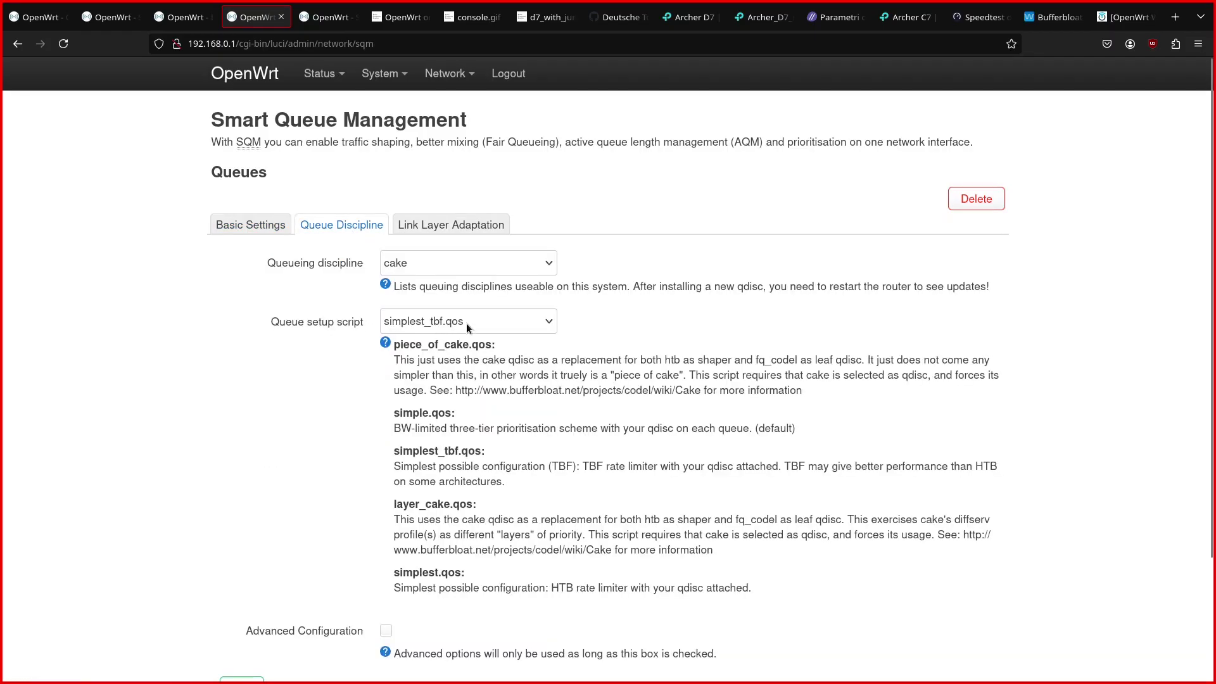
scroll(288, 356, down, 2)
scroll(289, 357, up, 2)
click(425, 226)
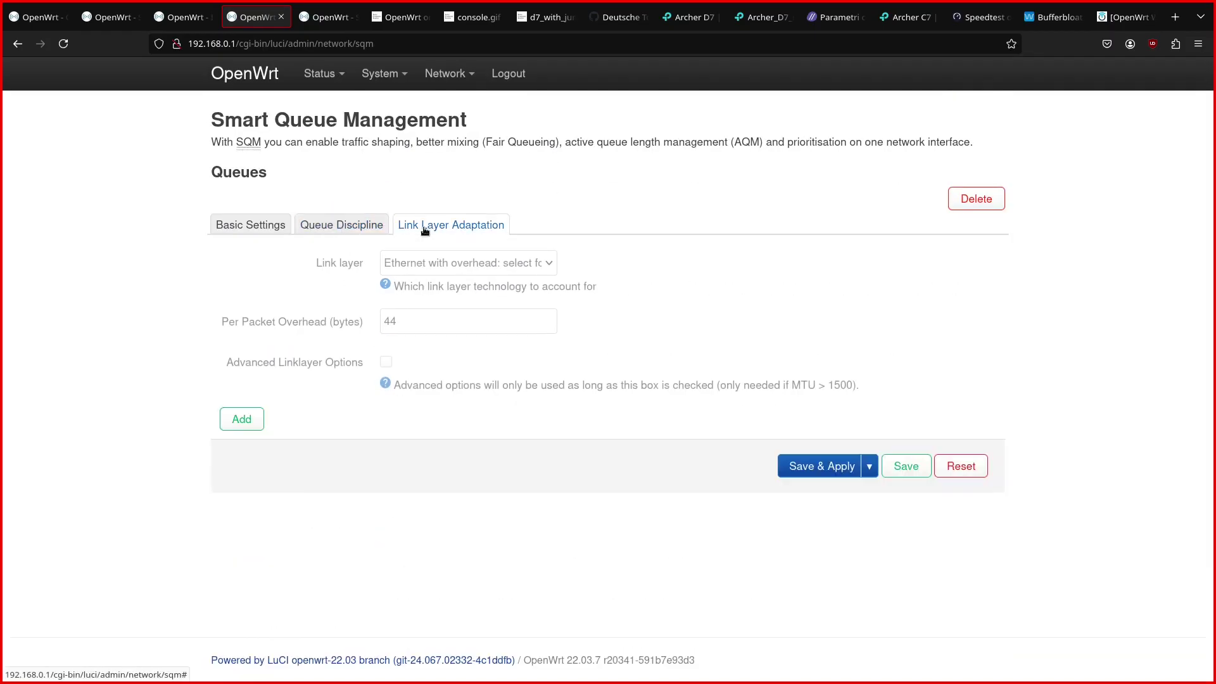
Enable the SQM instance on pppoe-wan, then save and apply the configuration.
click(256, 236)
click(386, 263)
click(820, 624)
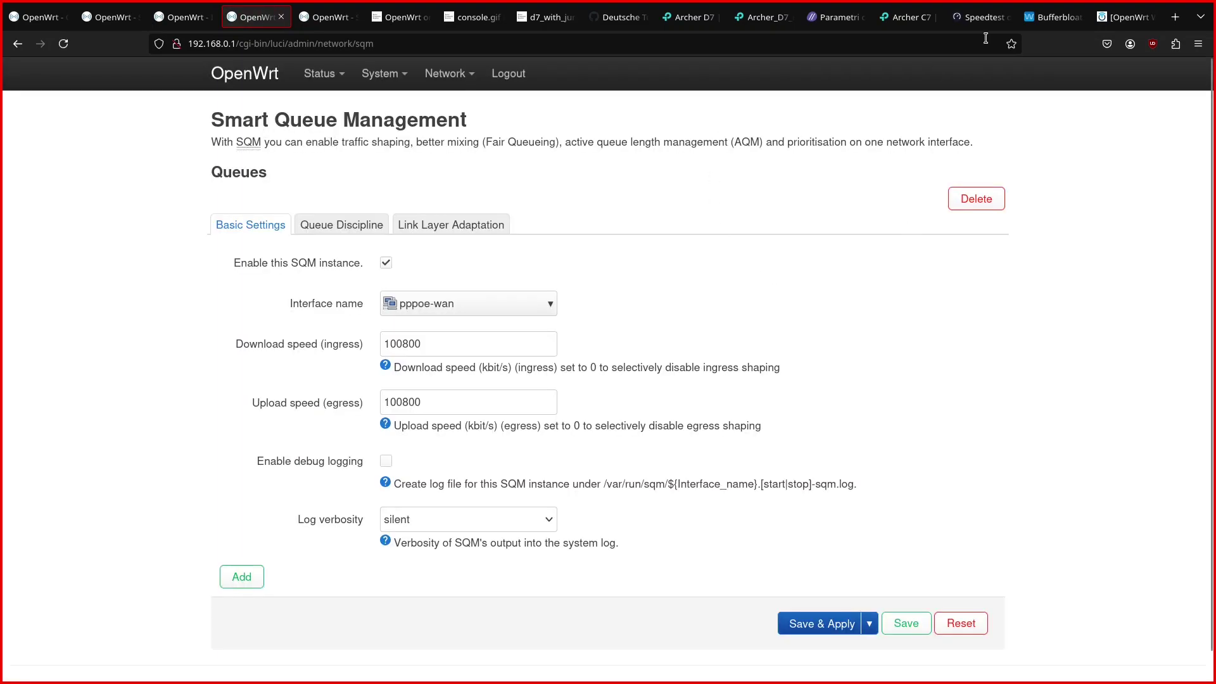
Return to the Speedtest page and measure download and upload speeds with SQM enabled.
click(1048, 22)
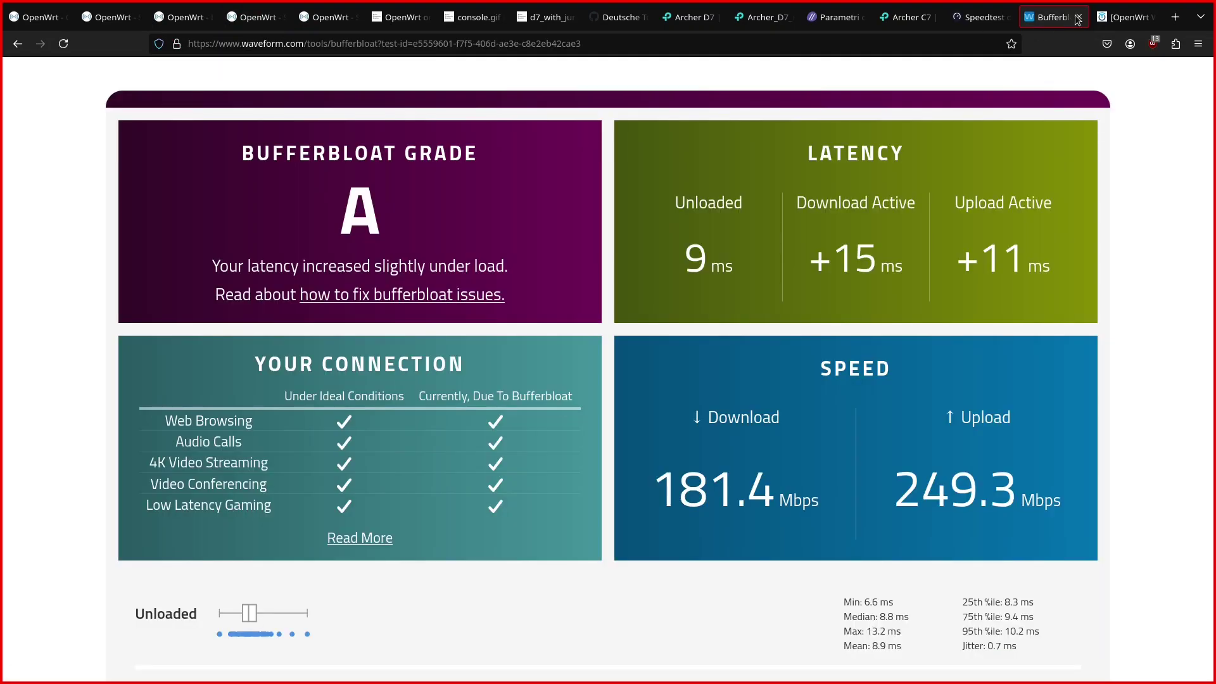
click(1131, 17)
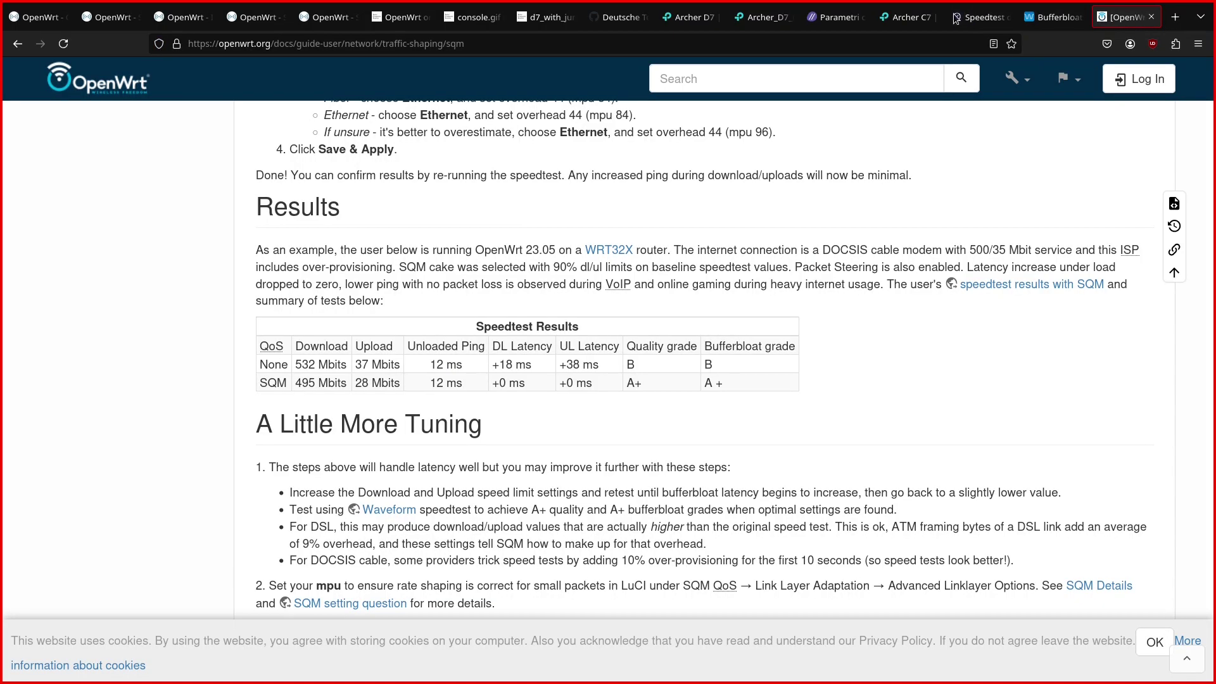
click(981, 17)
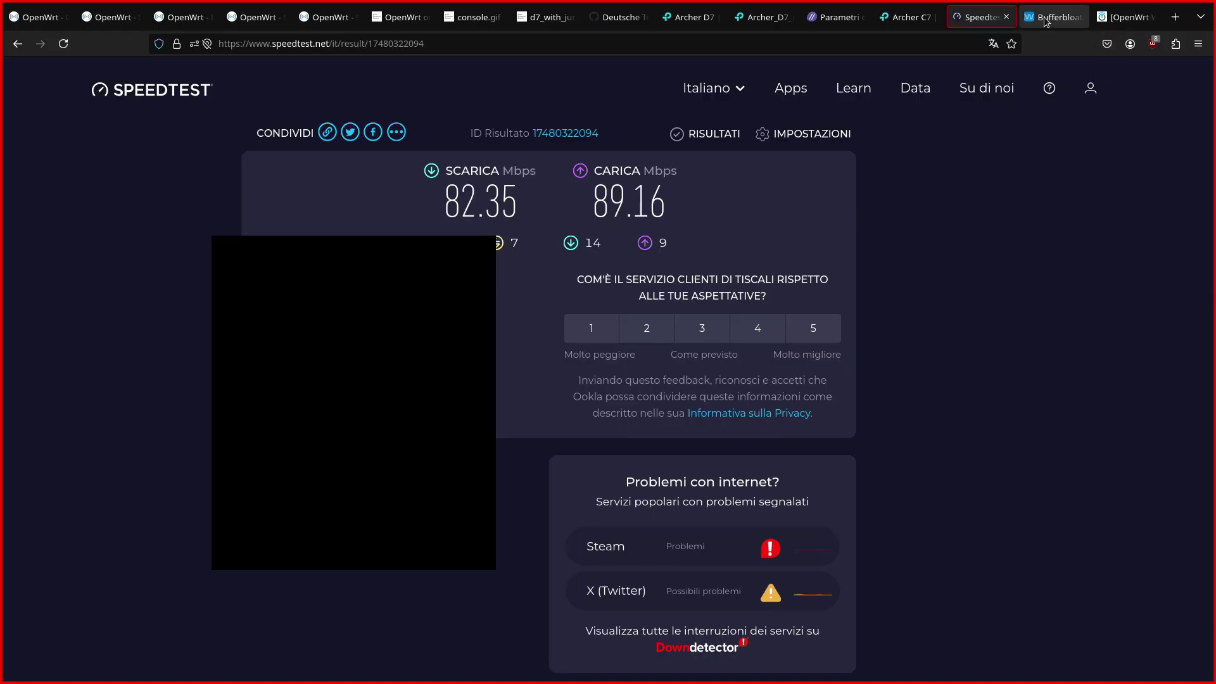
Review the earlier Waveform bufferbloat results, rerun the test with SQM enabled, and highlight the latency verdict below the grade.
click(1046, 19)
scroll(876, 398, down, 5)
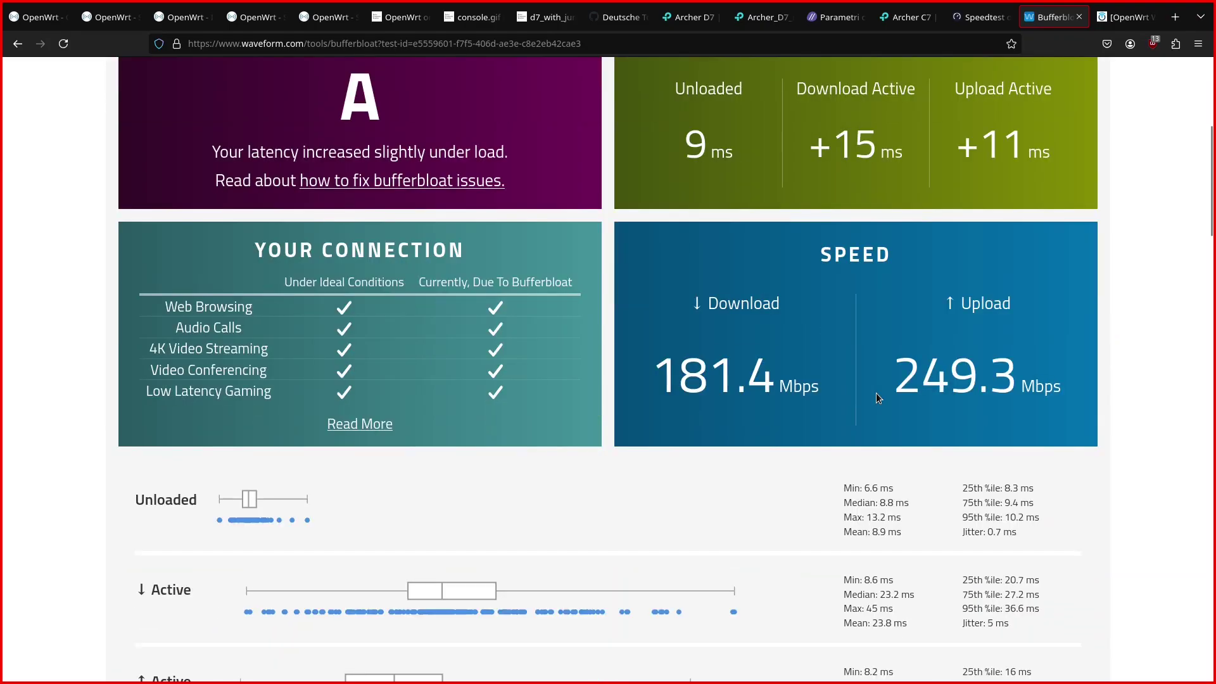
scroll(876, 397, down, 5)
scroll(874, 395, up, 10)
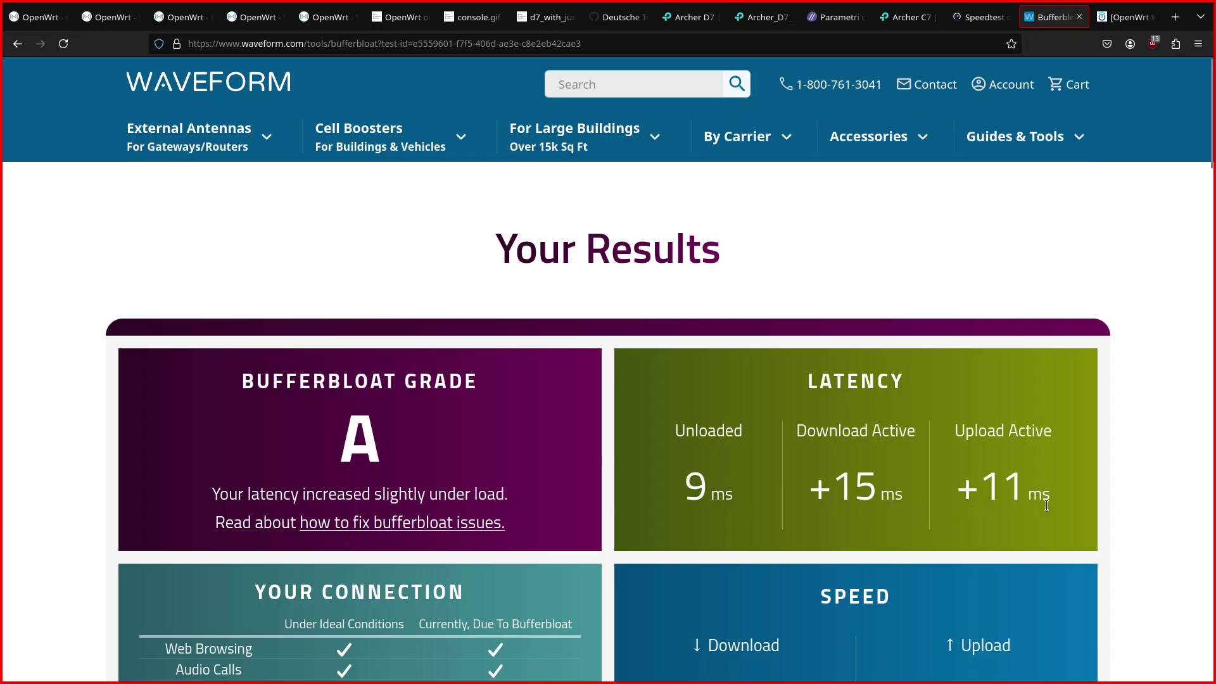
scroll(497, 453, down, 10)
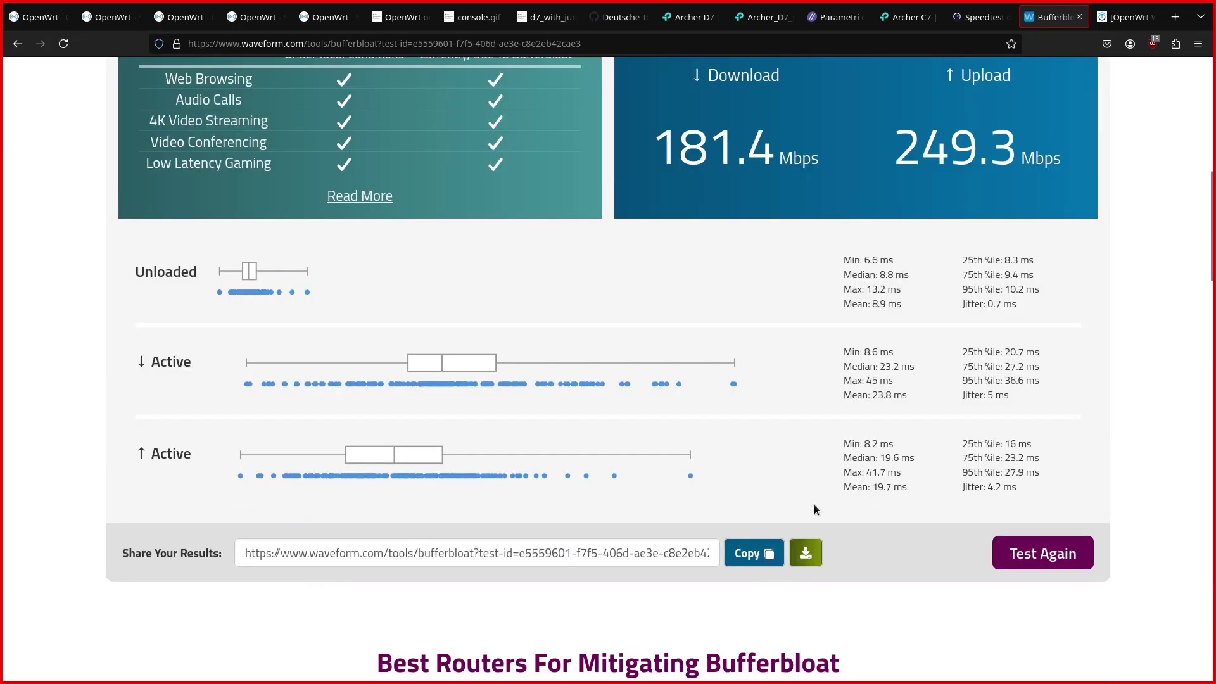
click(1045, 553)
scroll(1097, 505, up, 5)
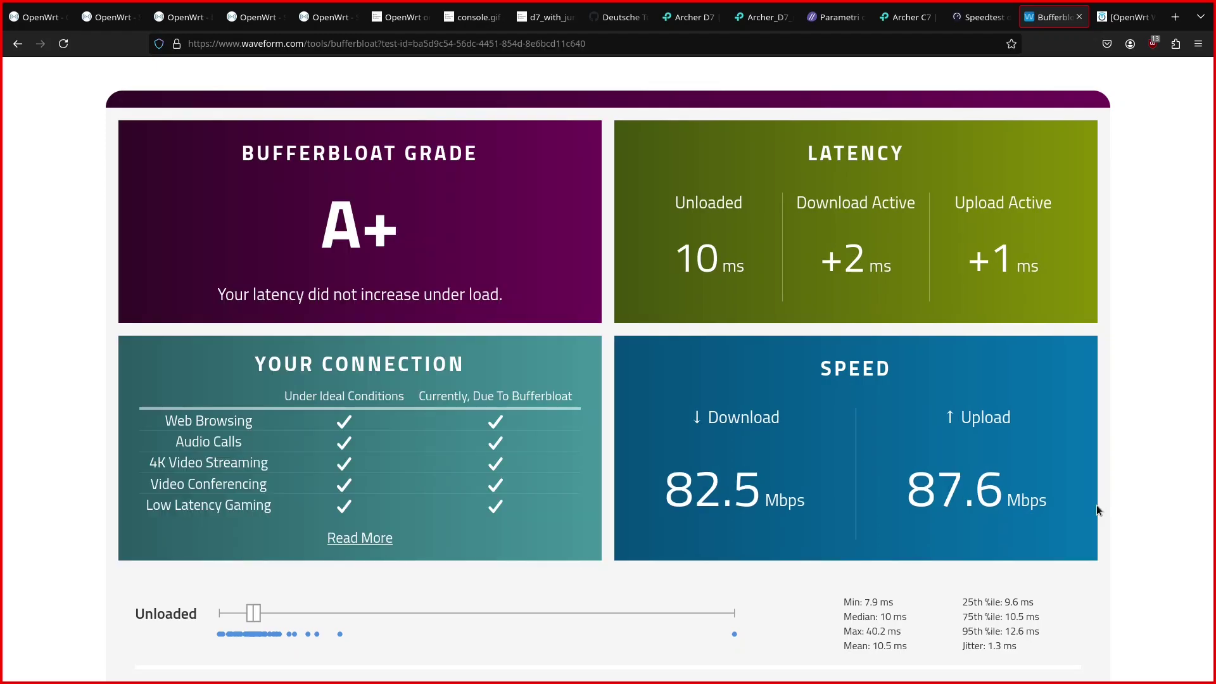
drag(218, 295, 534, 303)
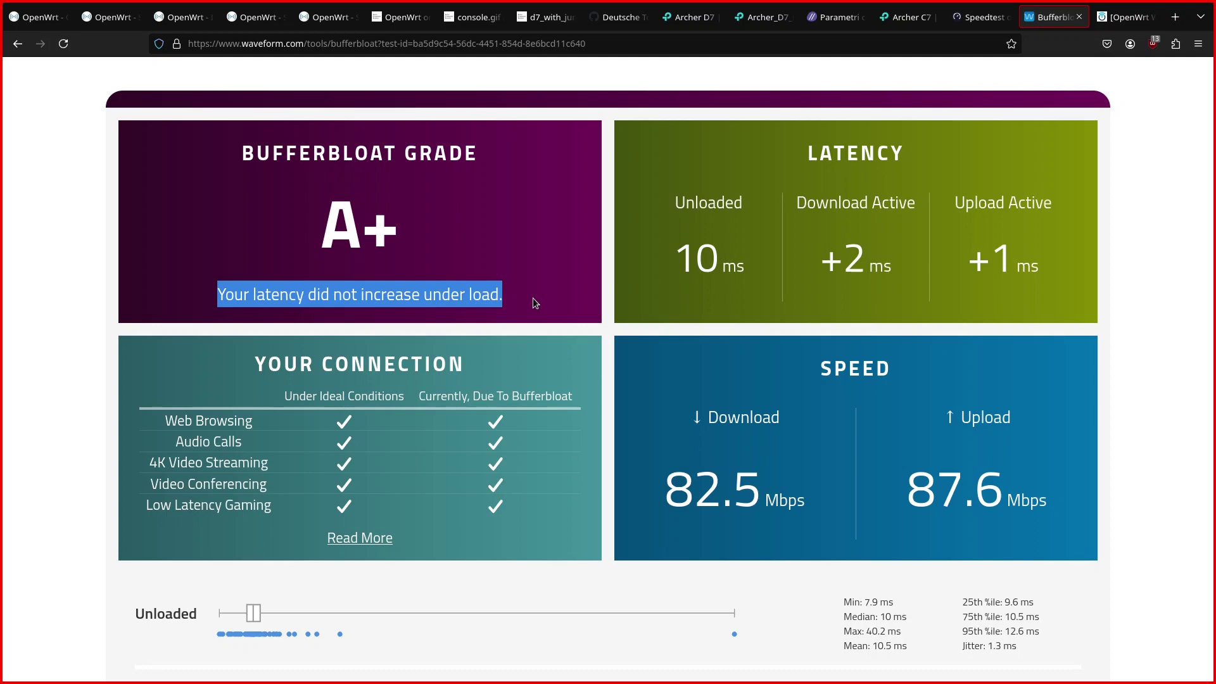
Look through the detailed Waveform bufferbloat results, including the latency measurements below the summary cards.
scroll(502, 320, down, 5)
scroll(502, 317, up, 7)
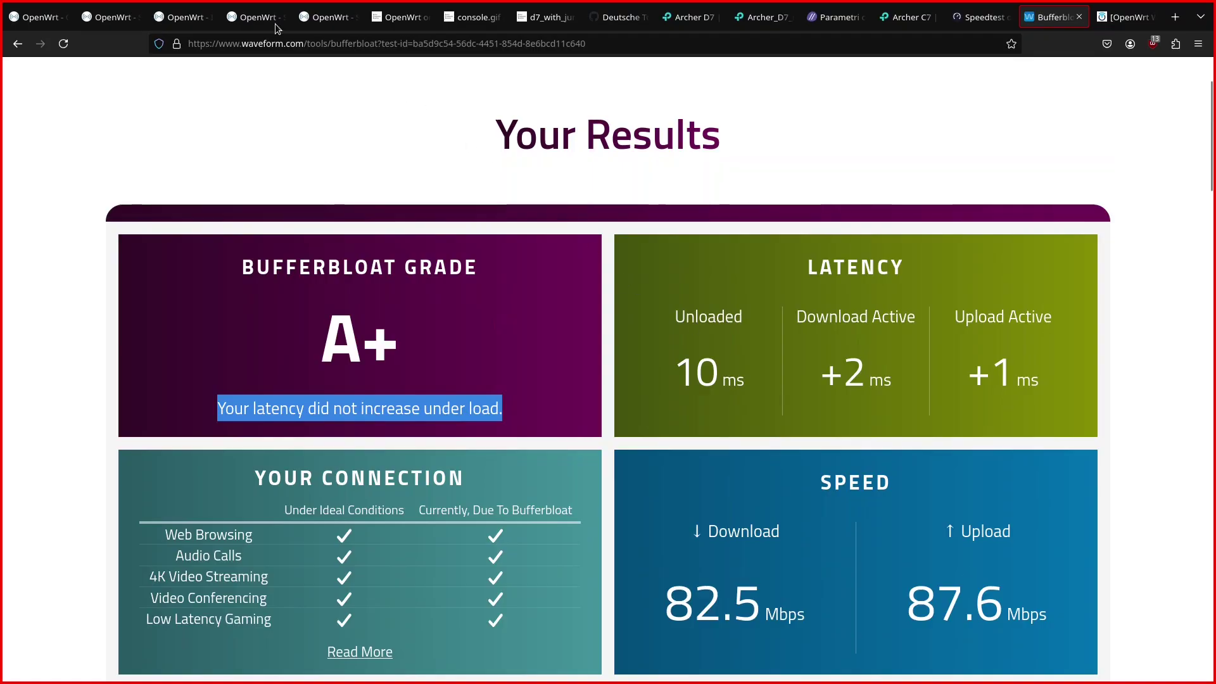
Inspect the general and advanced options of the pppoe-wan device among OpenWrt's network devices, and close them without saving.
click(177, 19)
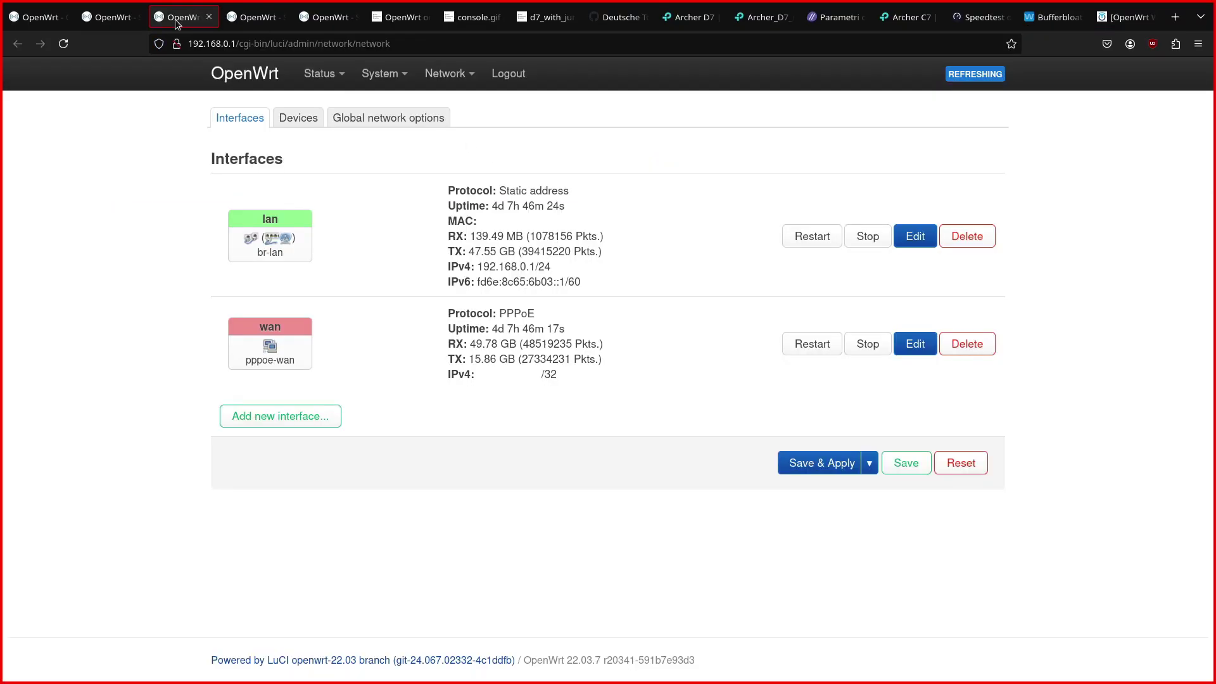
click(299, 118)
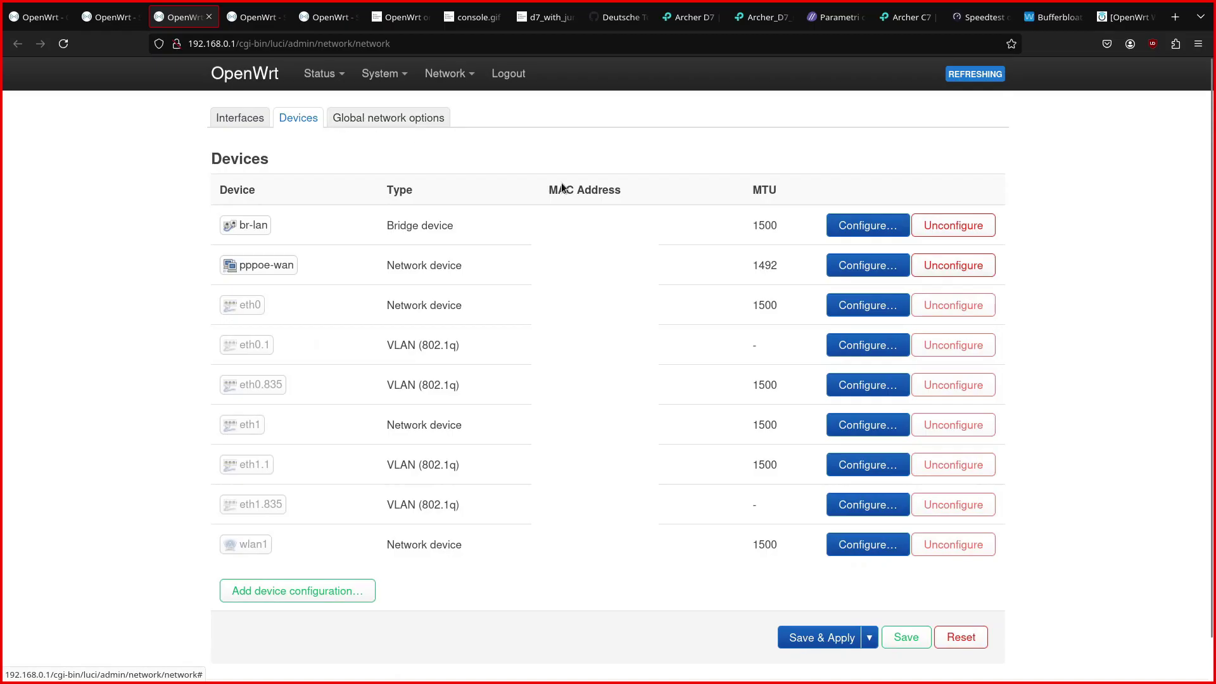
click(859, 265)
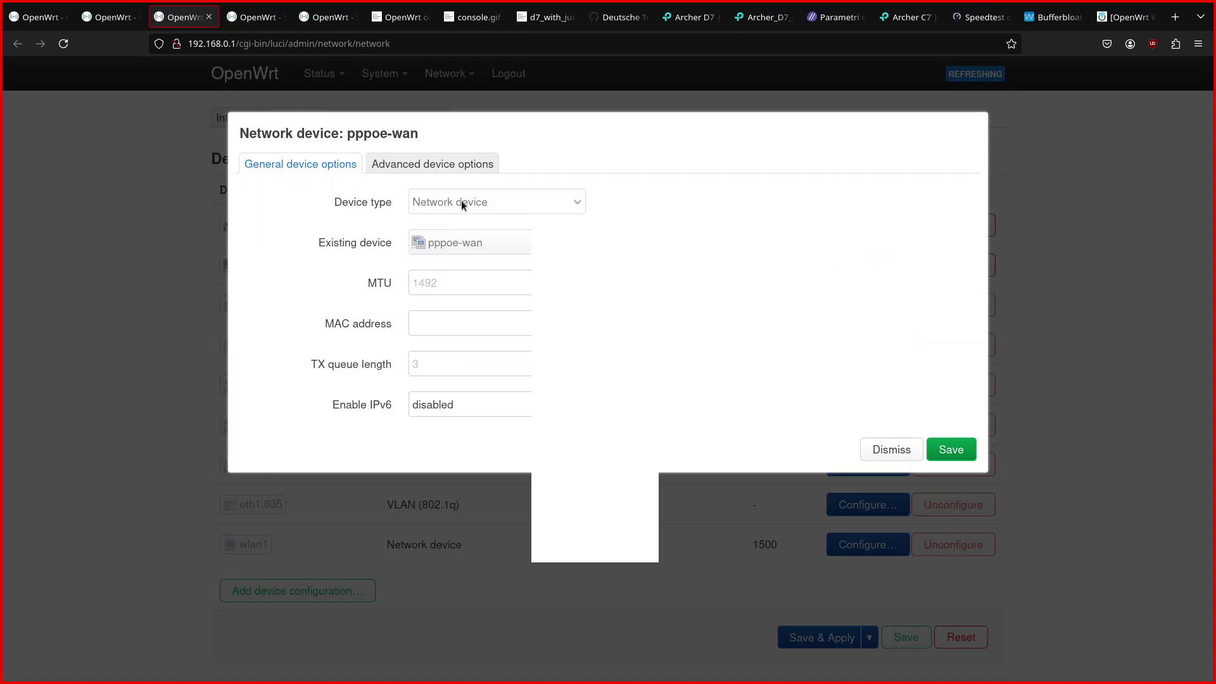
click(451, 168)
click(319, 171)
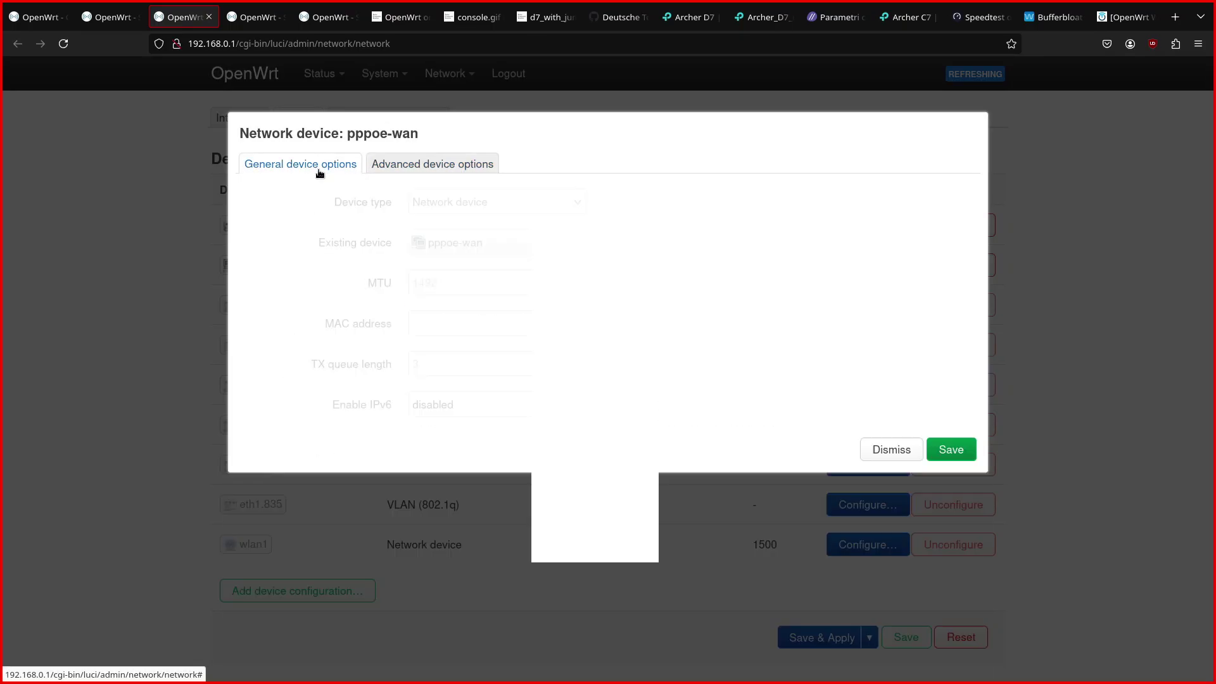
click(876, 442)
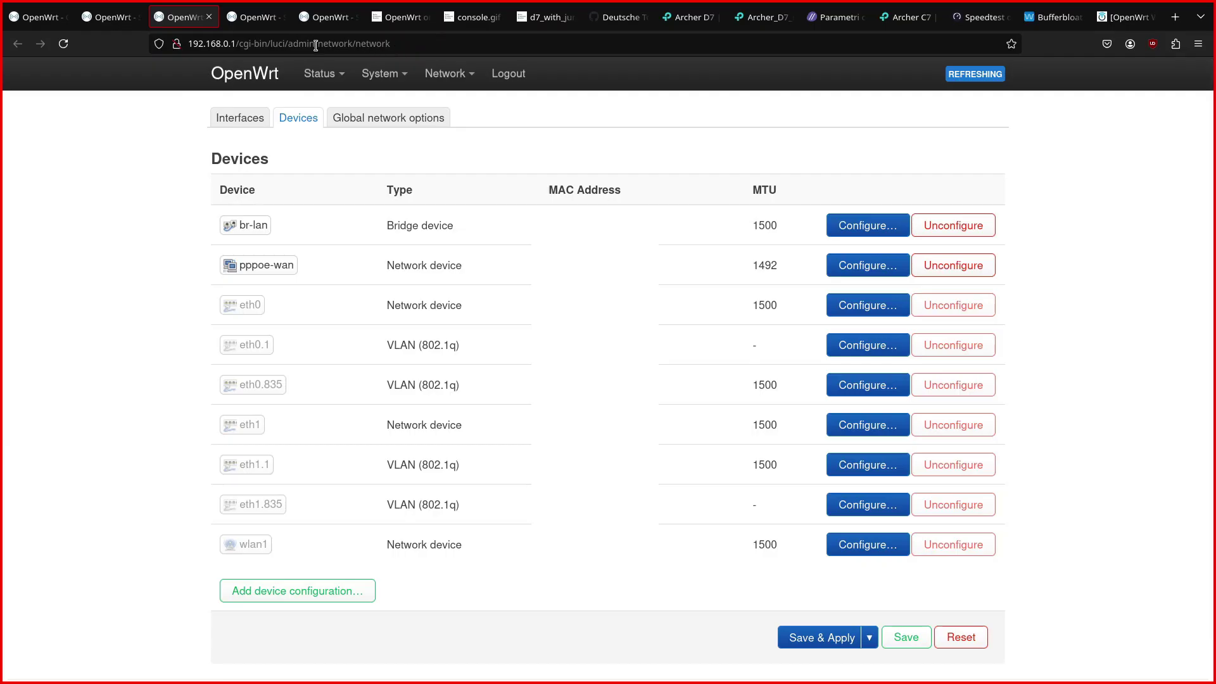
Review the Deutsche Telekom FTTH gist, covering its VLAN port tables, WAN interface setup, hardware requirements and TL;DR summary.
click(626, 17)
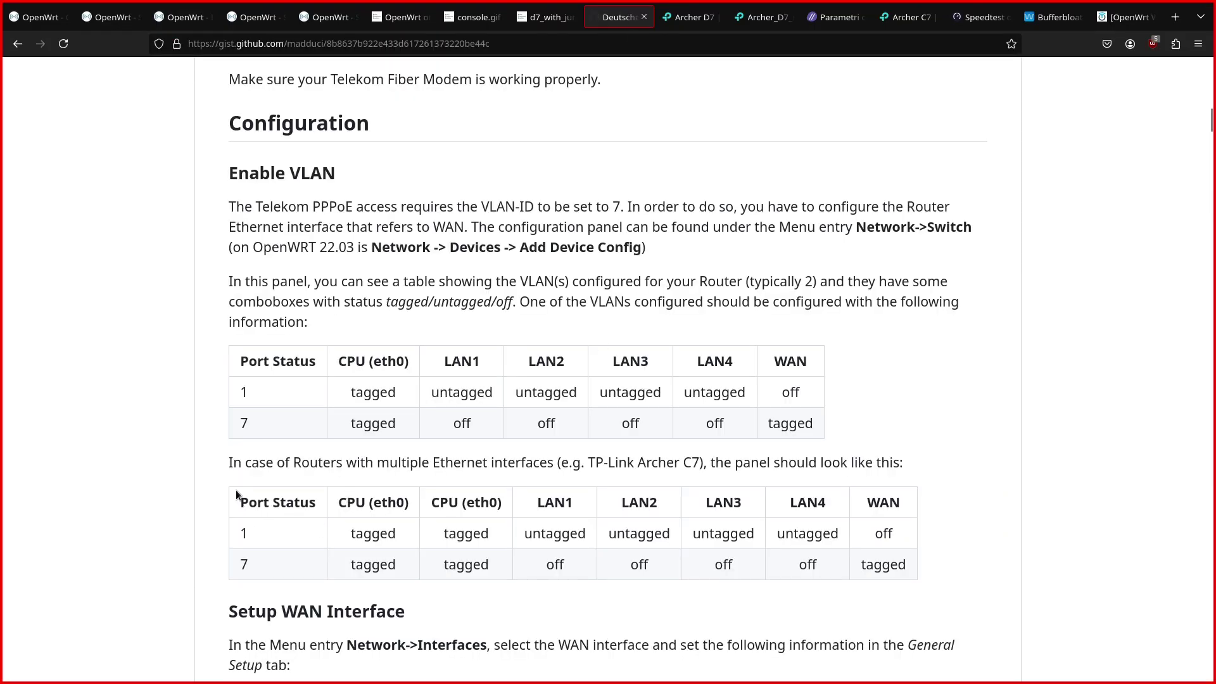
scroll(239, 504, down, 3)
scroll(238, 317, down, 2)
scroll(241, 368, up, 10)
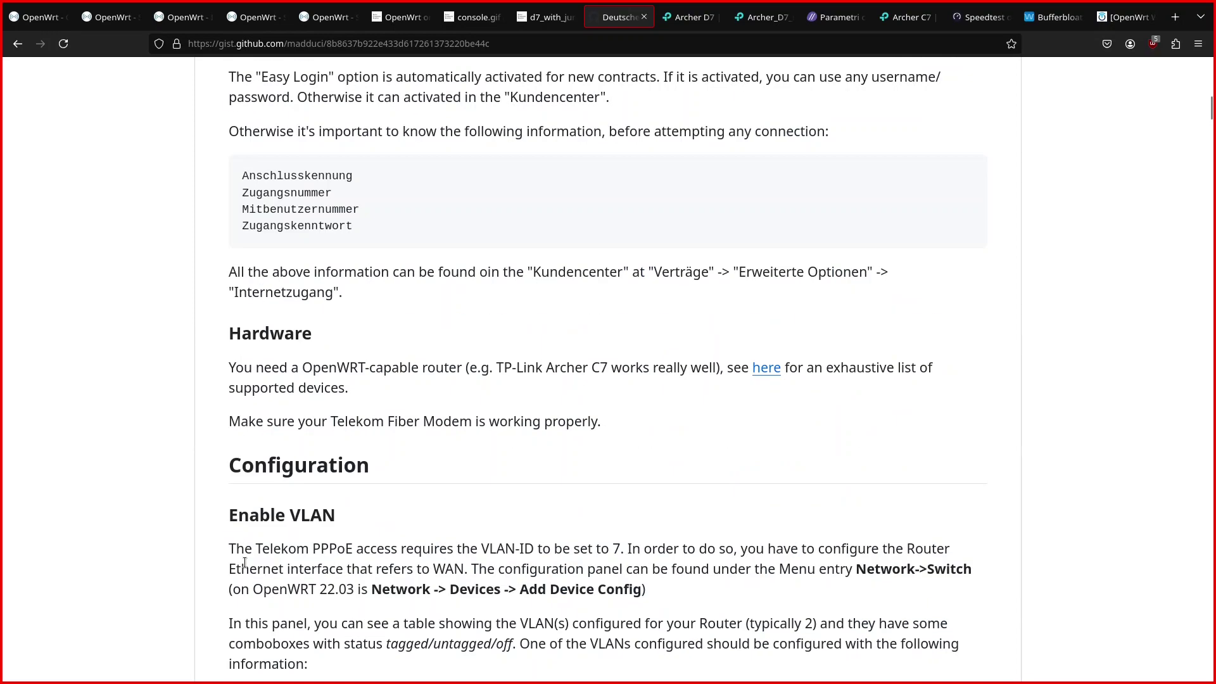
scroll(241, 420, down, 6)
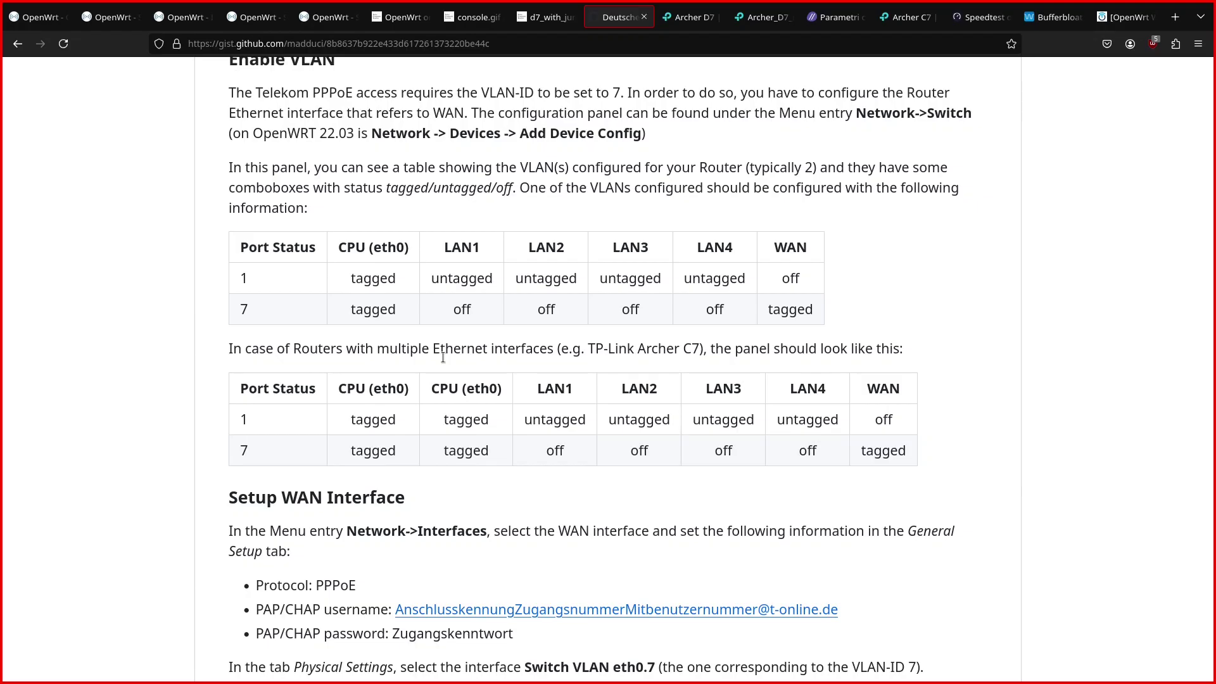
scroll(758, 538, up, 10)
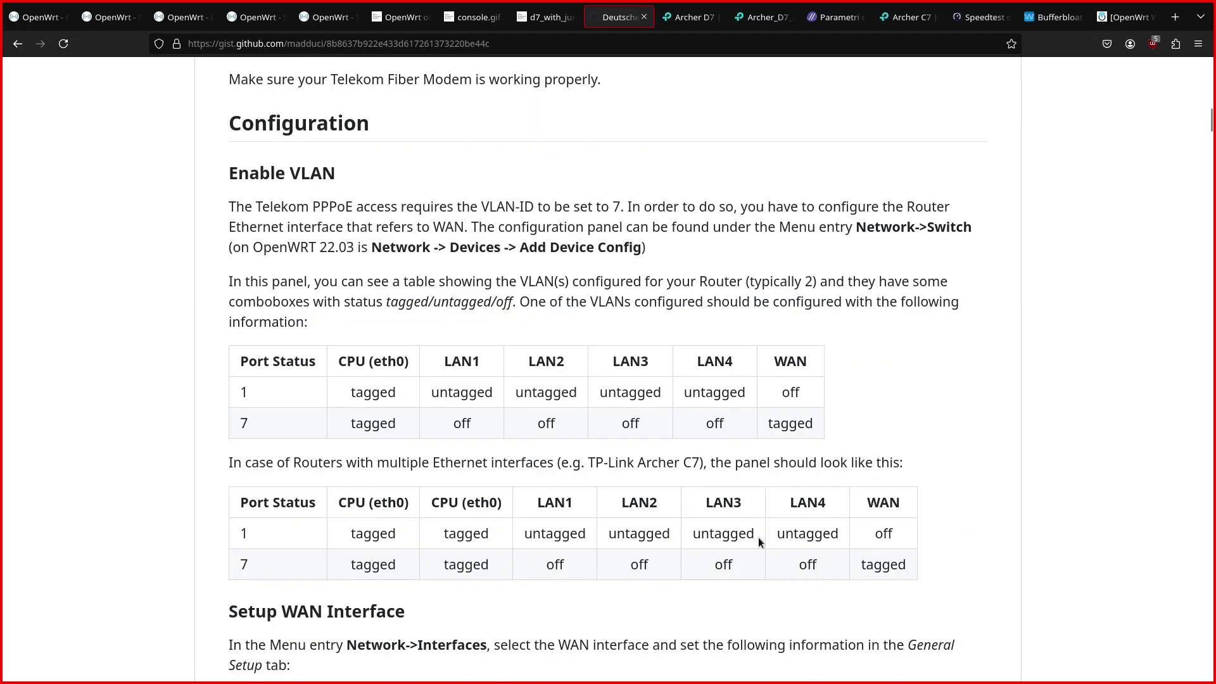
scroll(753, 549, up, 10)
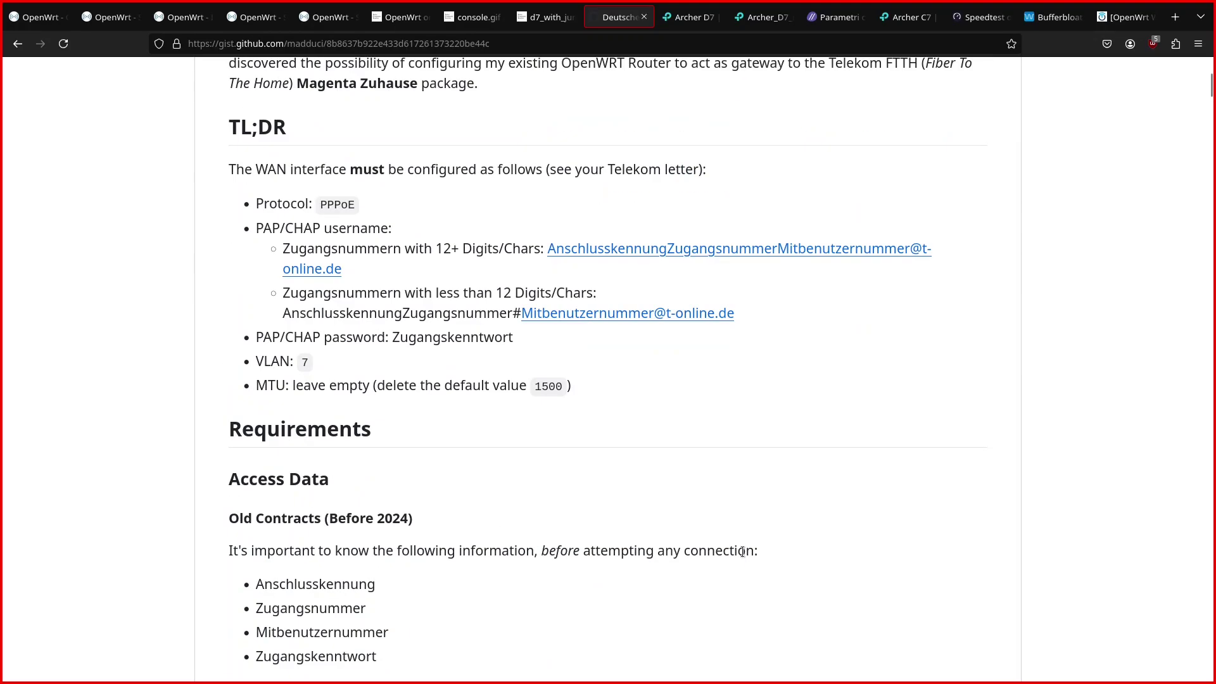